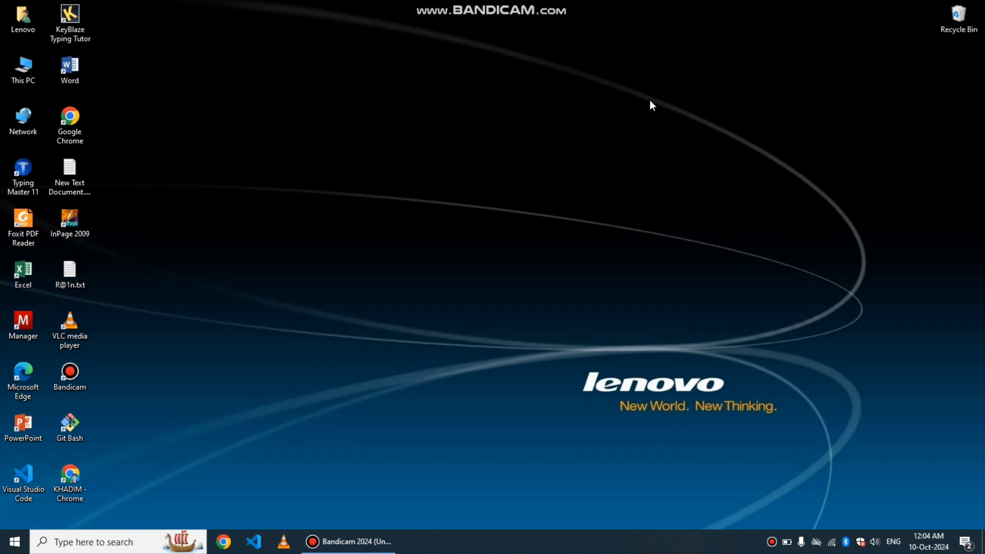
- Start a blank workbook in Excel and save it in the Documents folder as Insert Tabs
double_click(21, 268)
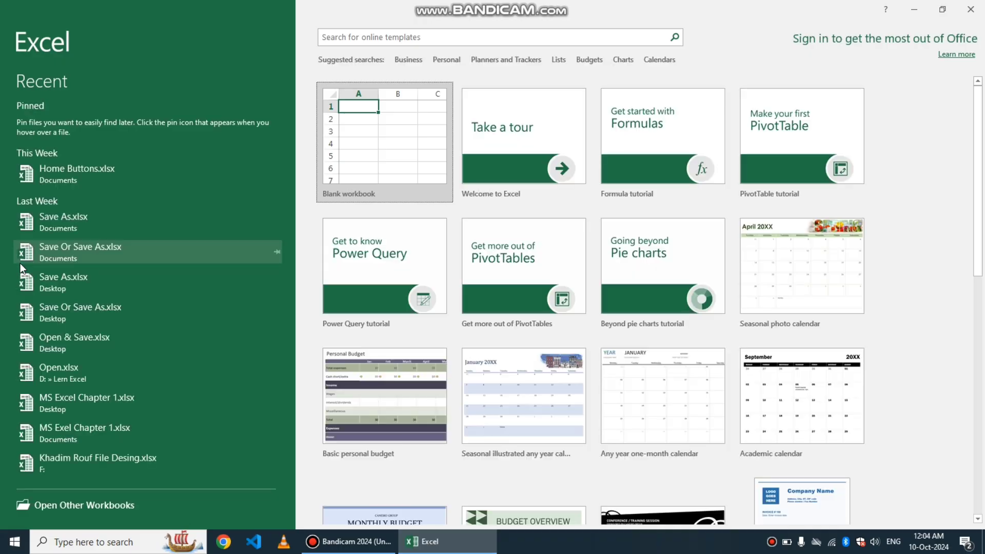
left_click(377, 184)
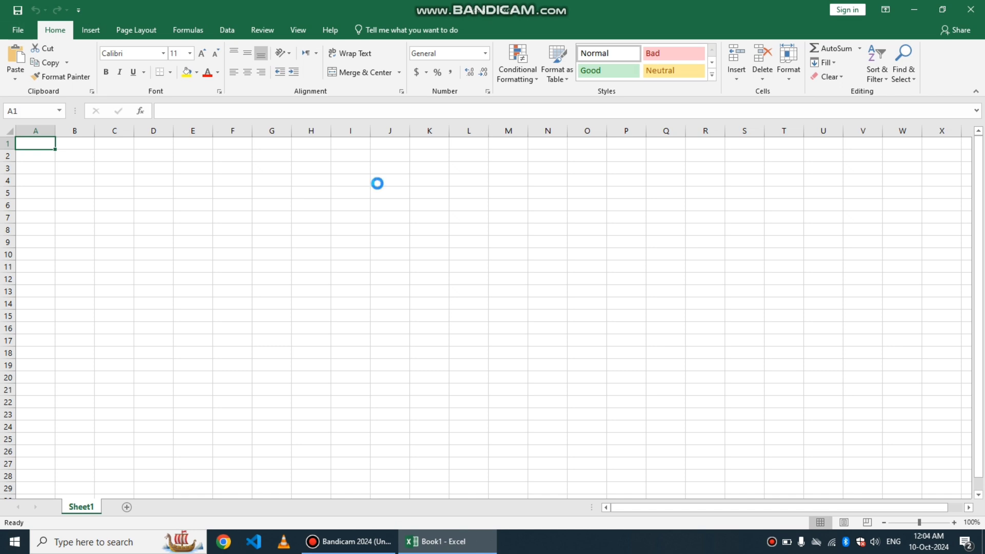
key("ctrl+s")
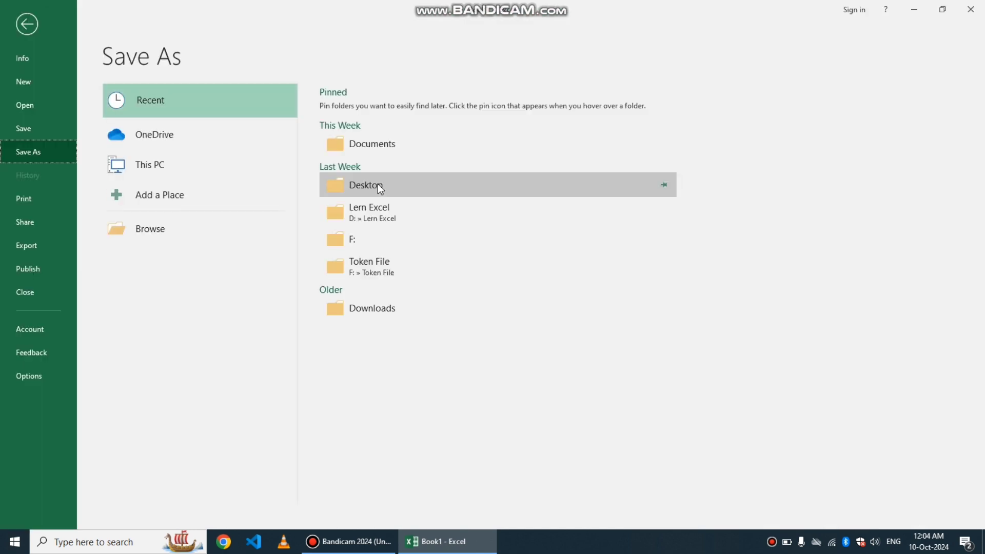
left_click(172, 233)
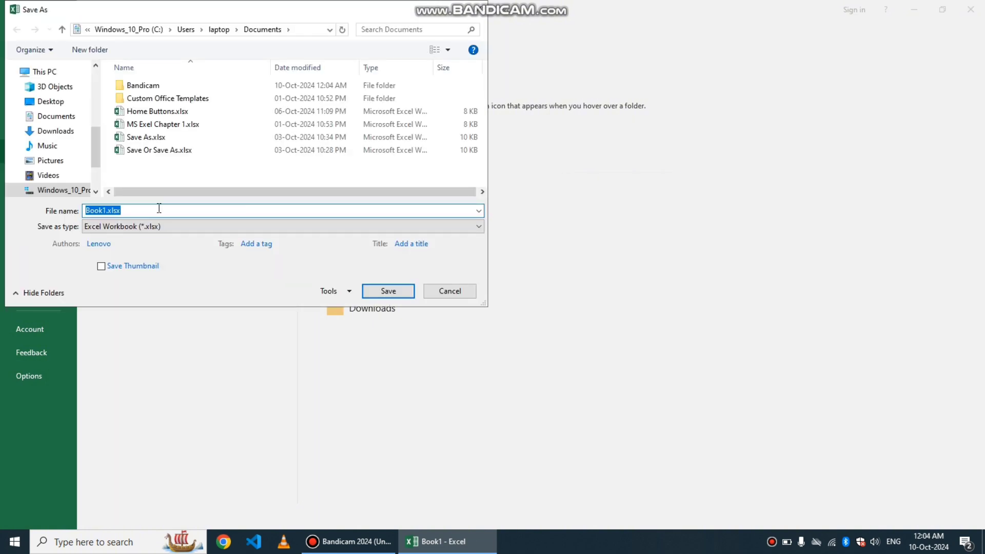
type("In")
type("t")
key("BackSpace")
type("sert Tba")
key("BackSpace")
key("BackSpace")
type("abs")
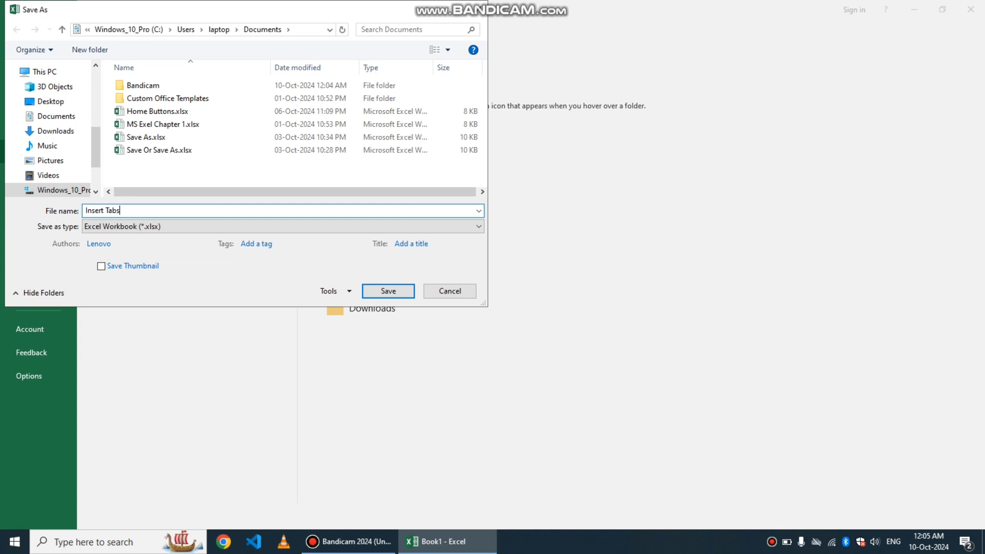
left_click(385, 292)
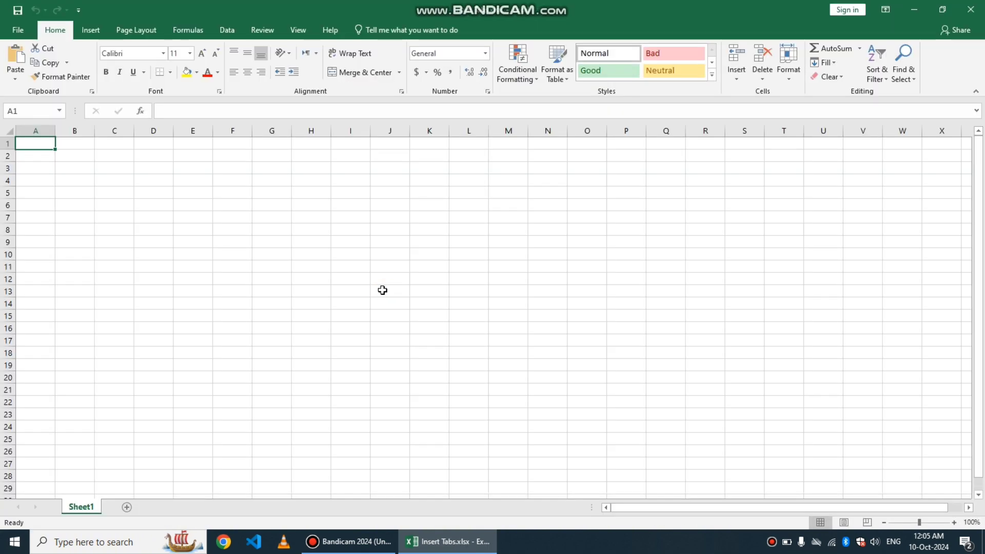
left_click(92, 30)
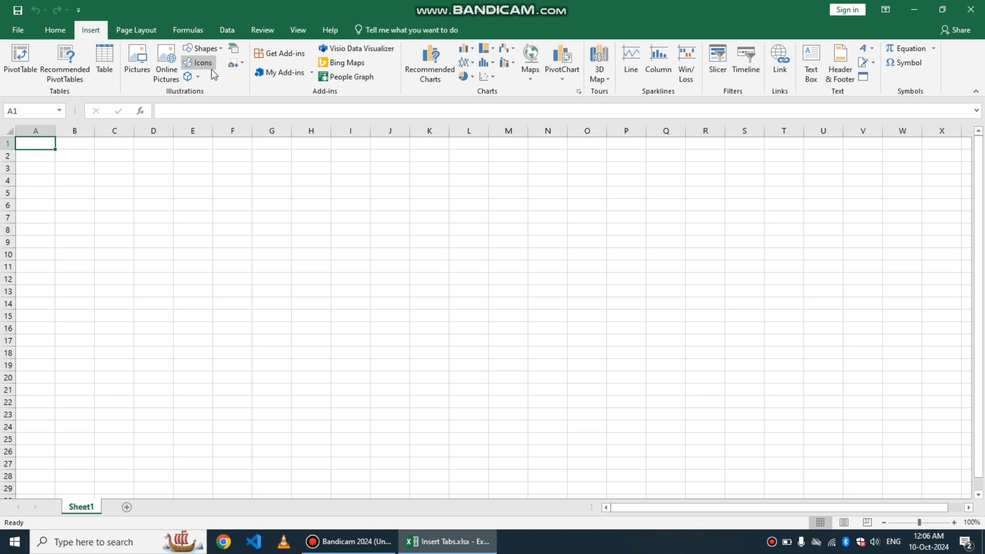
left_click(263, 226)
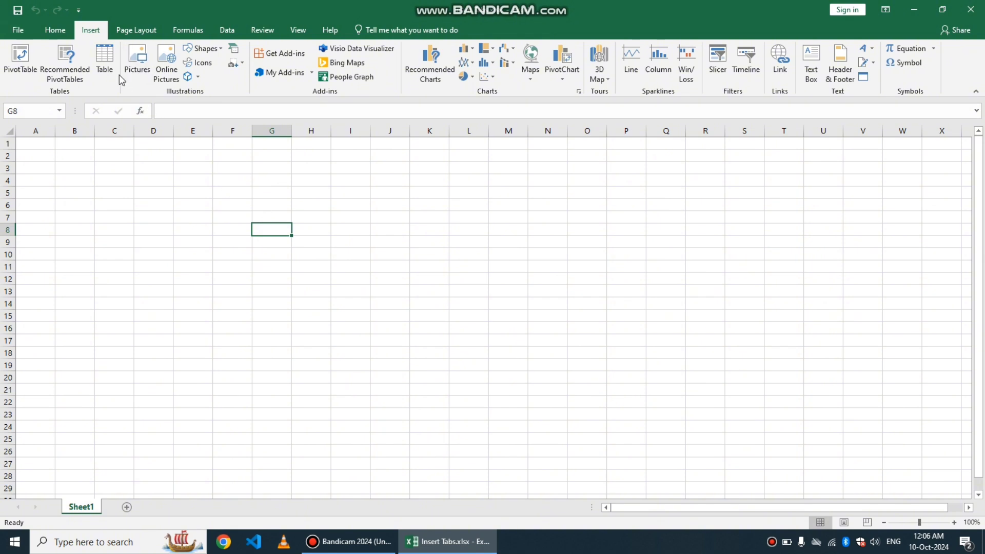
left_click(105, 67)
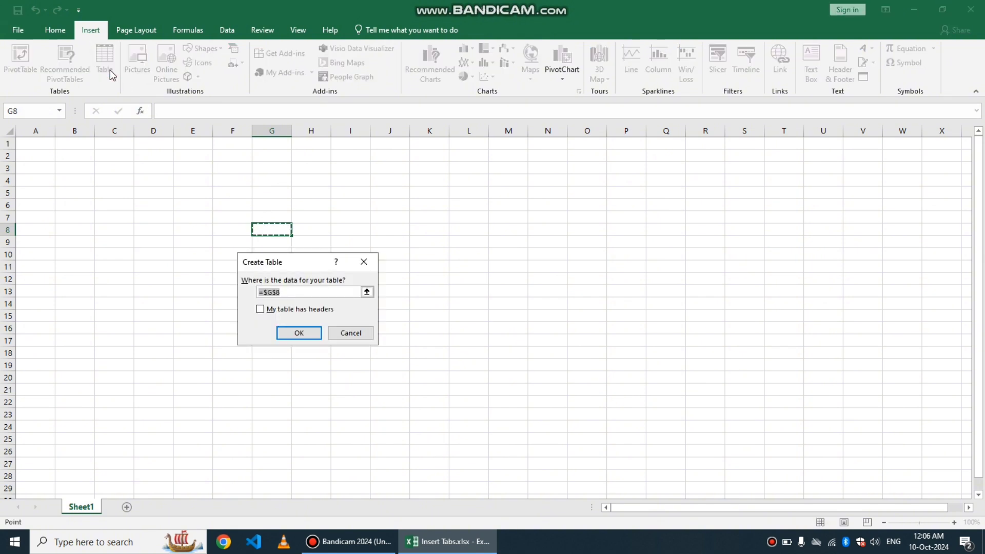
left_click(364, 262)
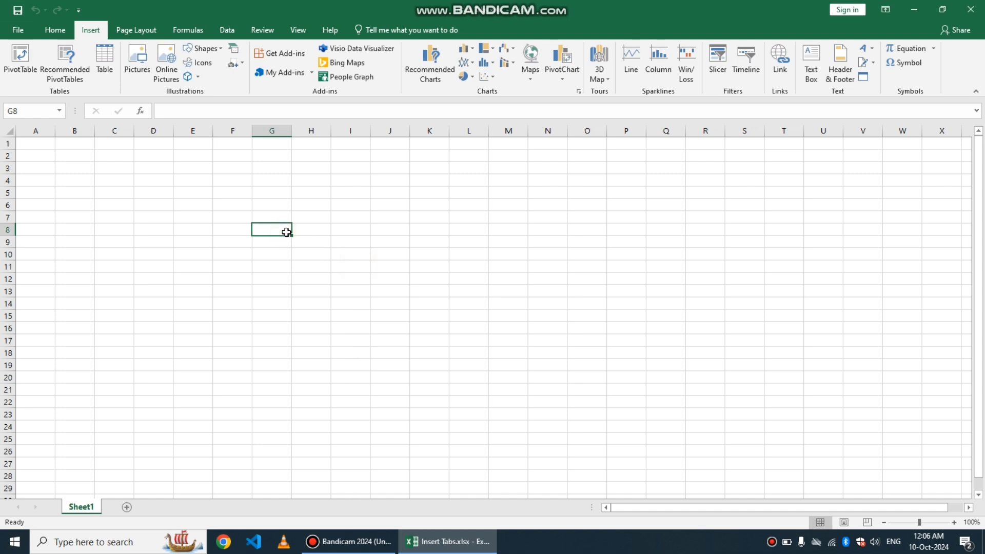
- Create a table from the empty range G8:M27, leaving the option that the table has headers off
left_click_drag(286, 228, 406, 267)
left_click_drag(422, 361, 490, 370)
scroll(491, 372, "up", 3)
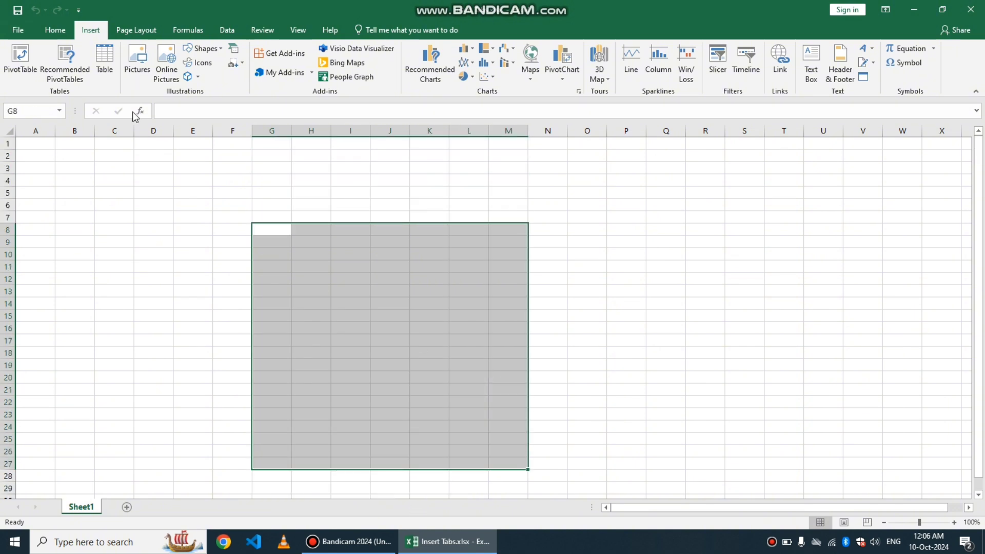
left_click(108, 71)
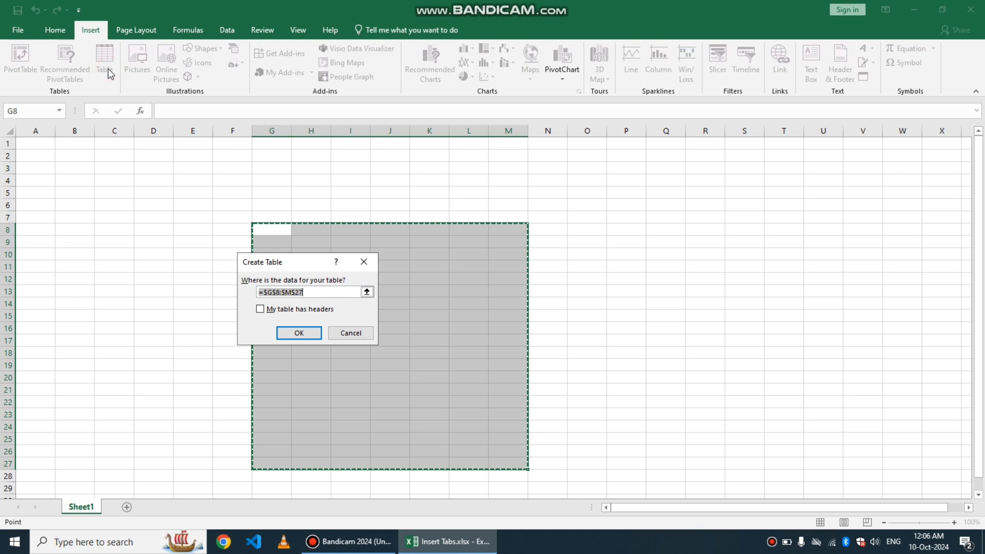
left_click(305, 337)
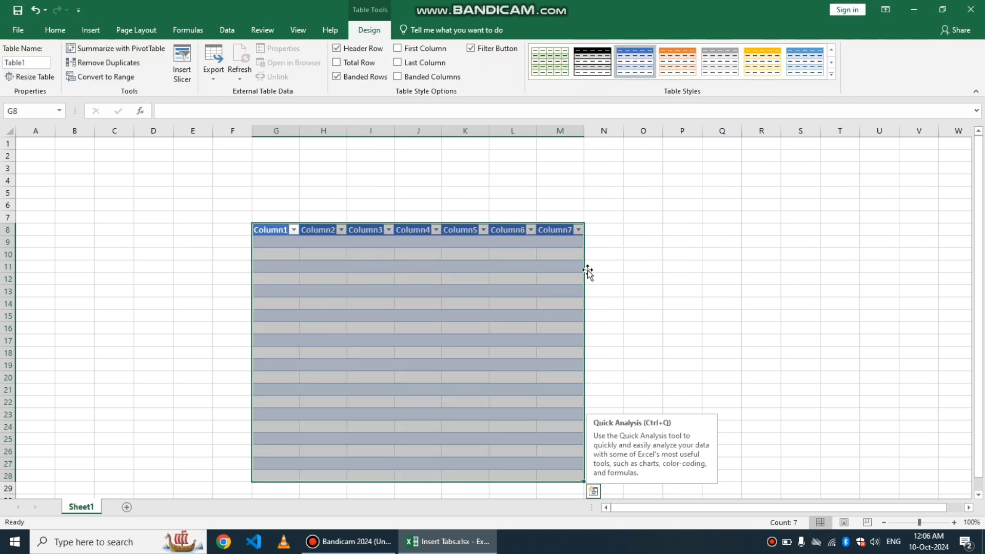
left_click(618, 290)
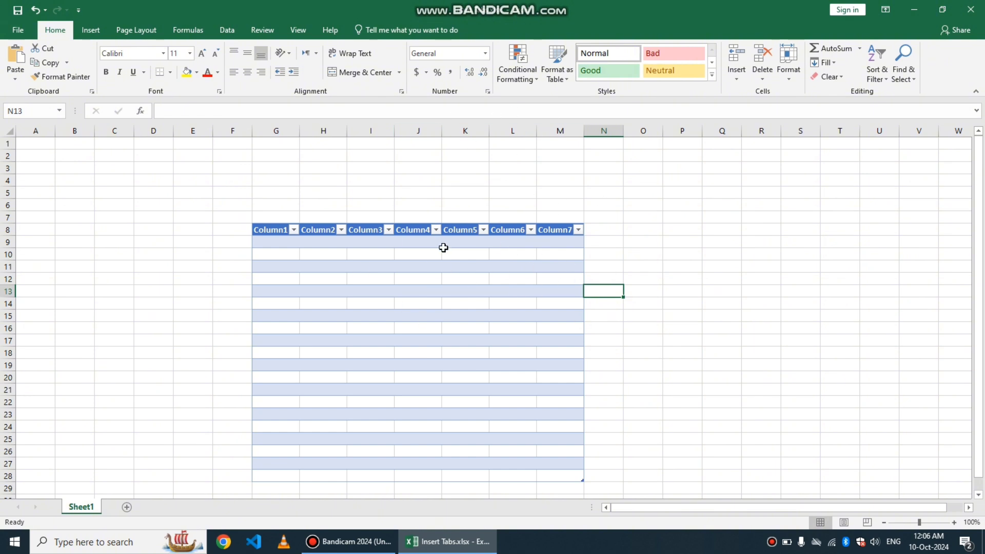
scroll(512, 315, "down", 2)
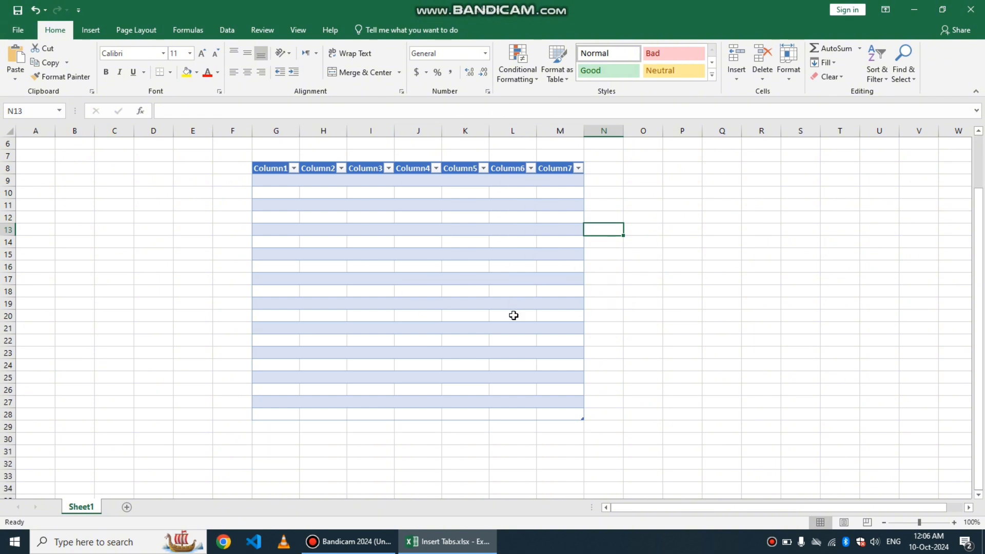
scroll(514, 315, "up", 2)
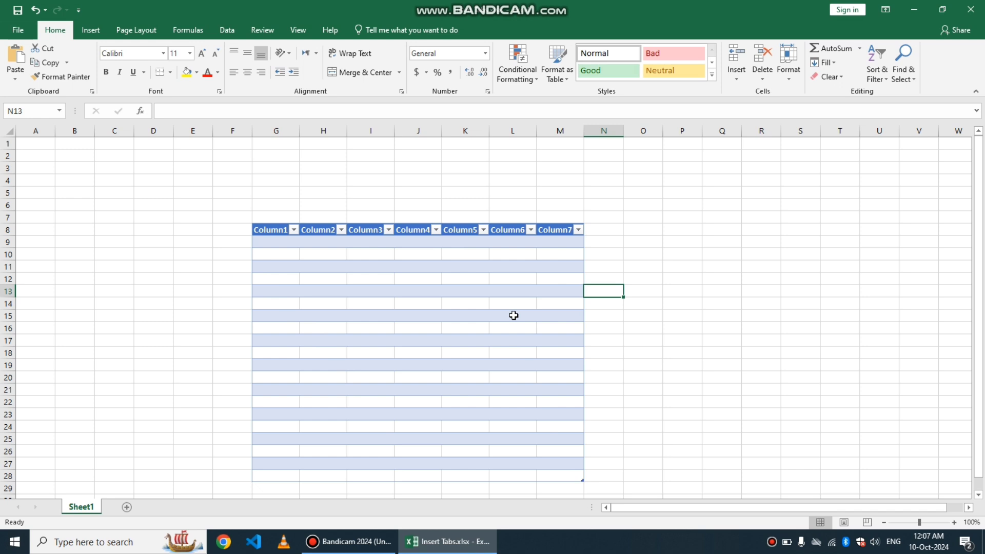
- Rename the headers of the table's first four columns to A, B, C and D
left_click(273, 233)
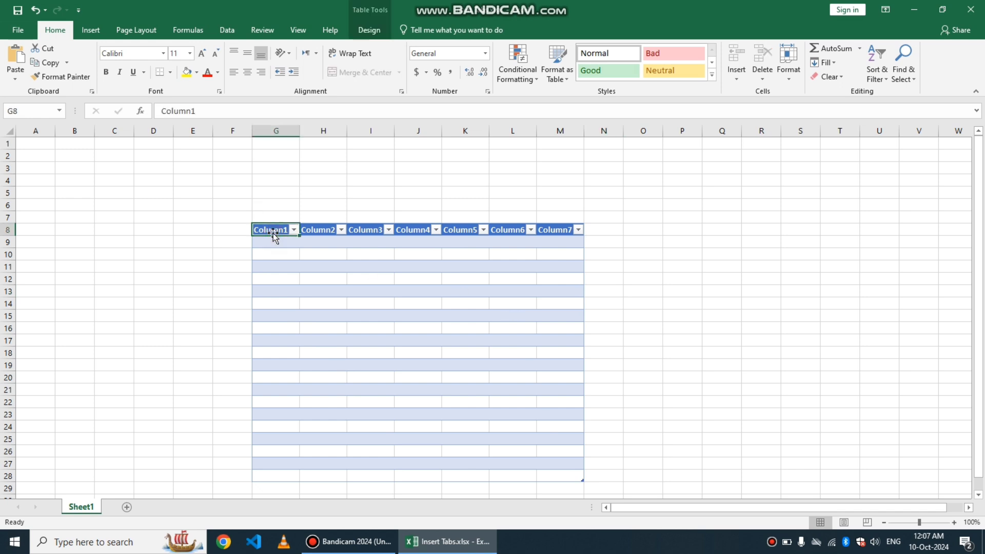
type("A")
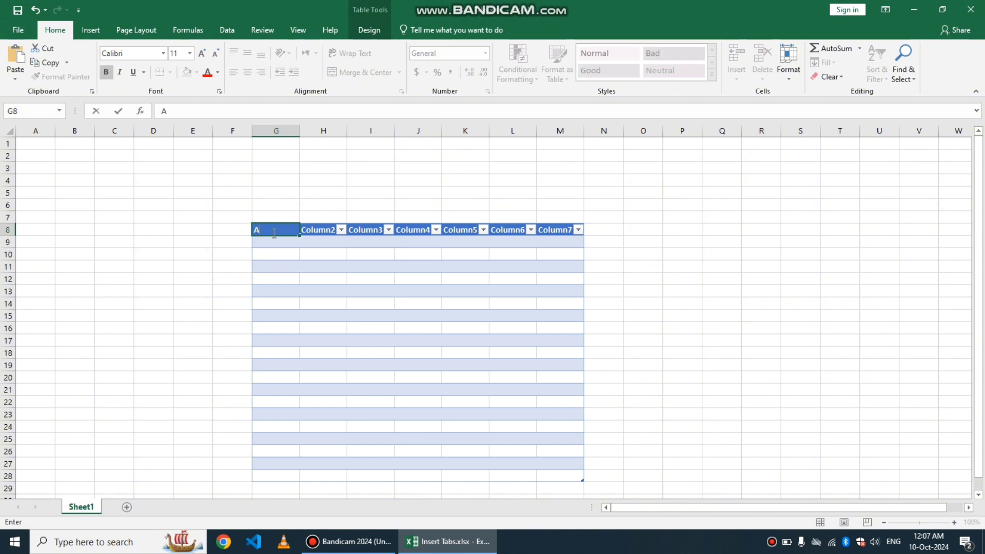
left_click(323, 230)
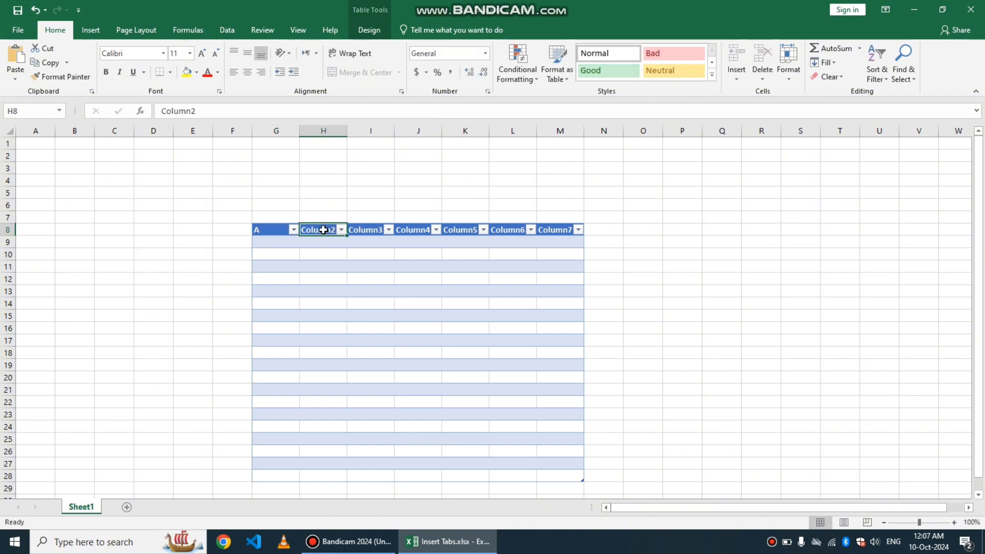
type("B")
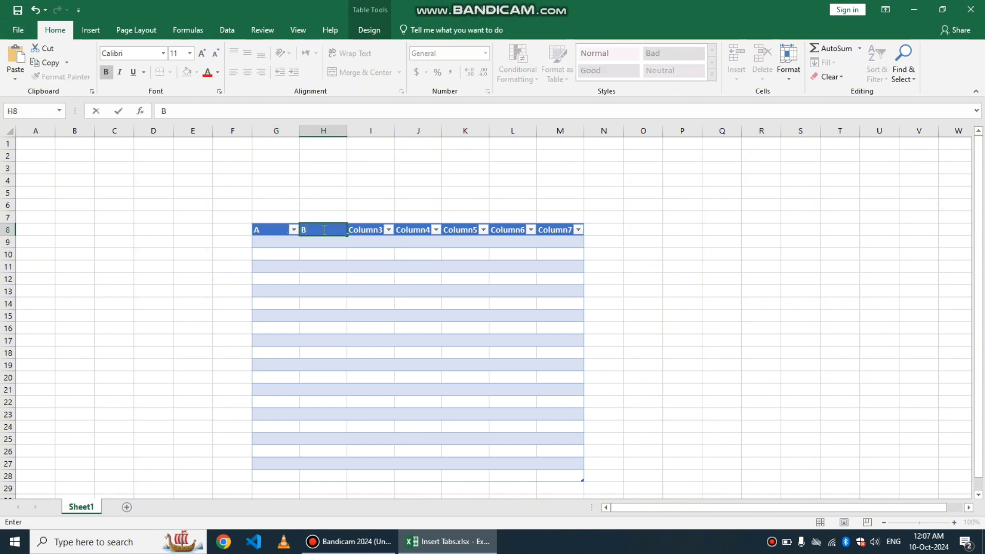
left_click(362, 229)
type("C")
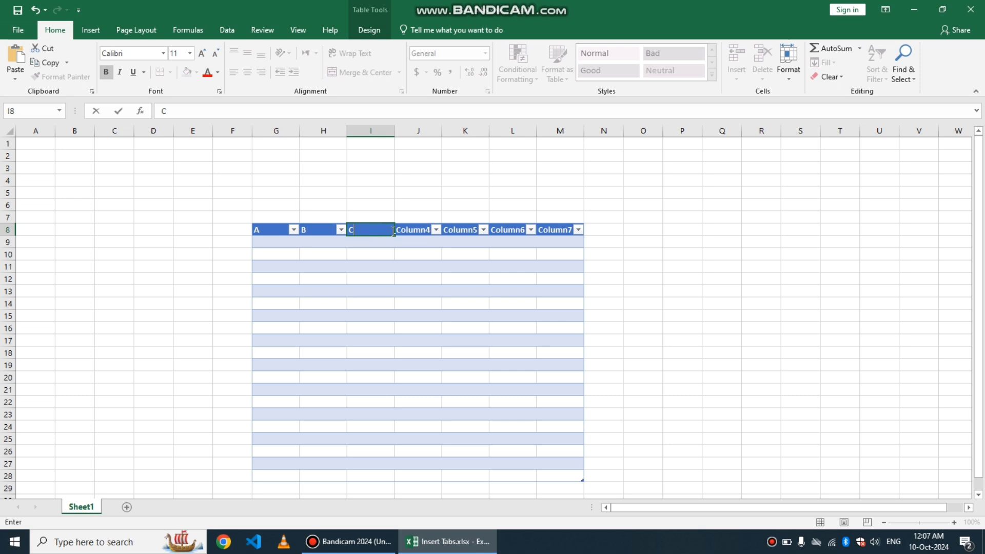
left_click(417, 232)
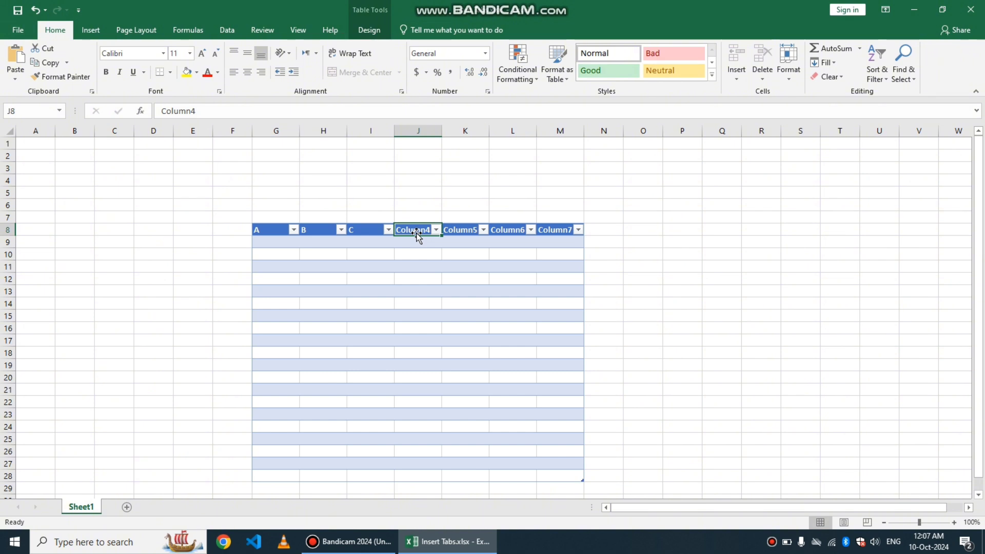
type("D")
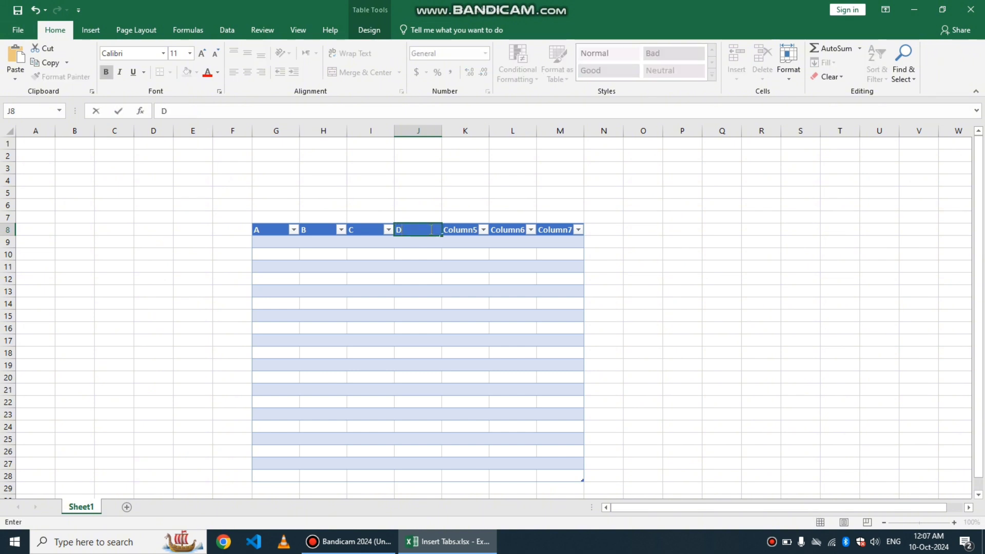
- Rename the headers of the table's last three columns to G, F and G2
left_click(468, 229)
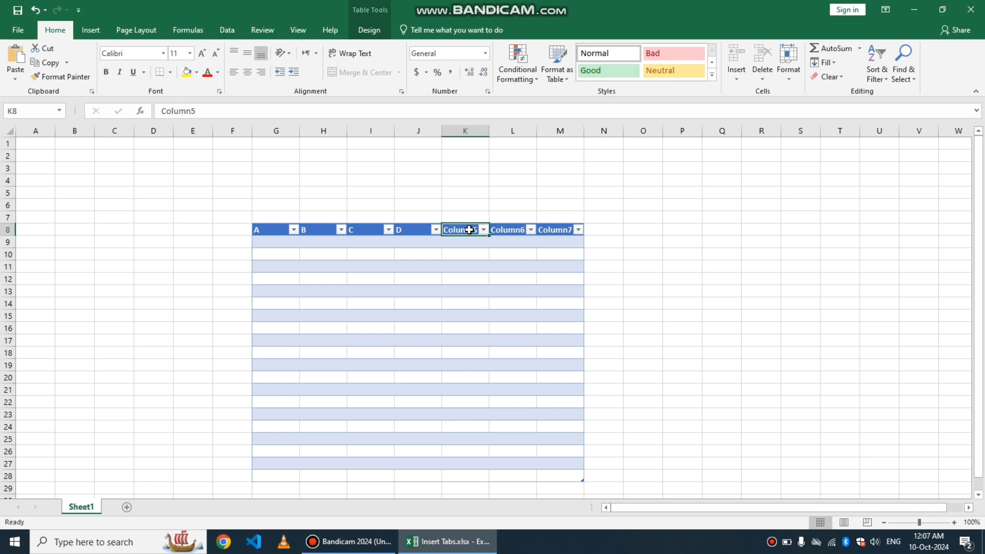
type("G")
left_click(512, 224)
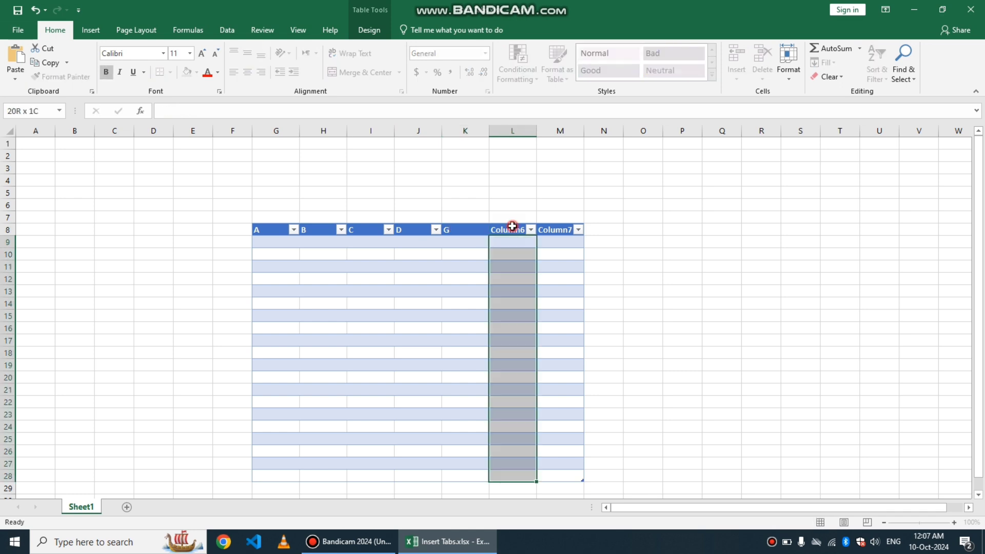
left_click(511, 230)
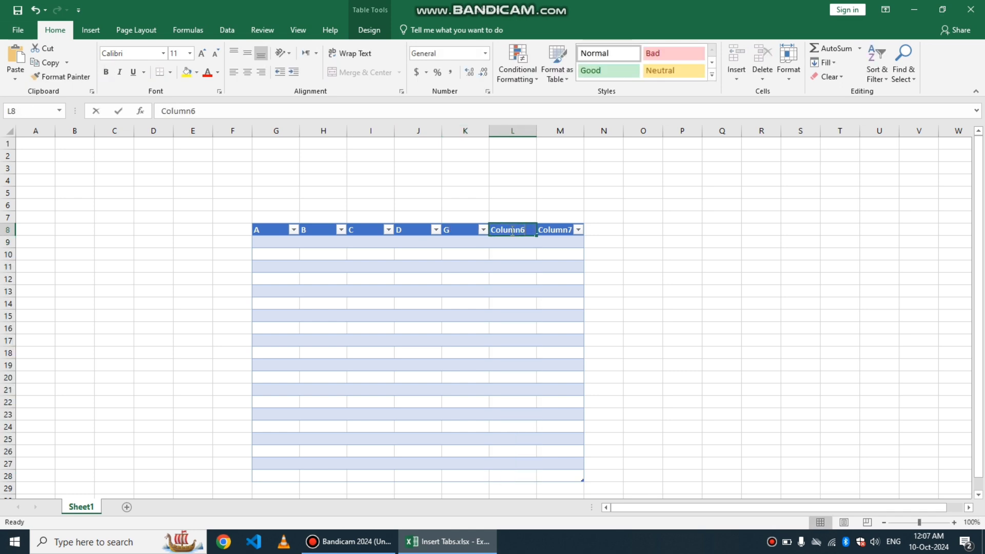
type("F")
left_click(544, 229)
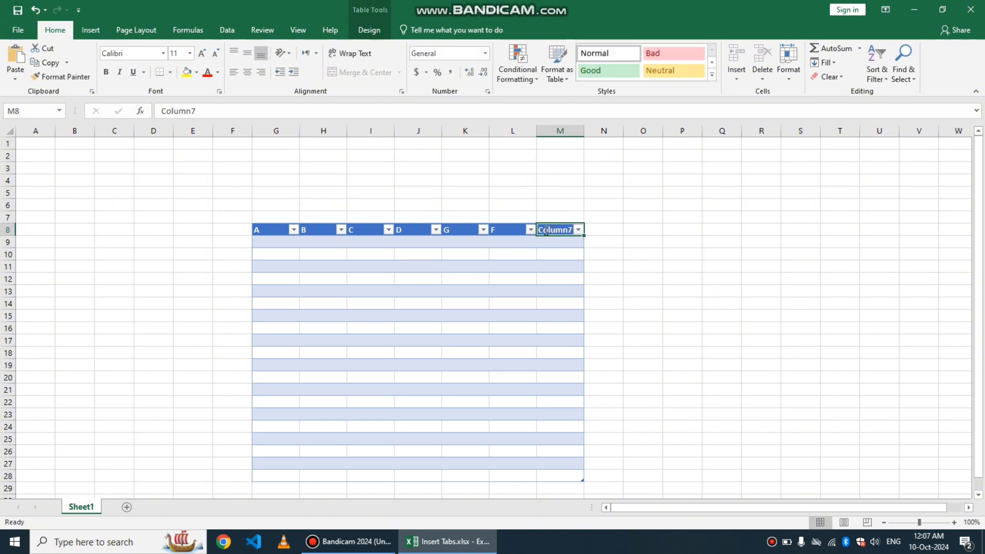
type("G2")
left_click(656, 242)
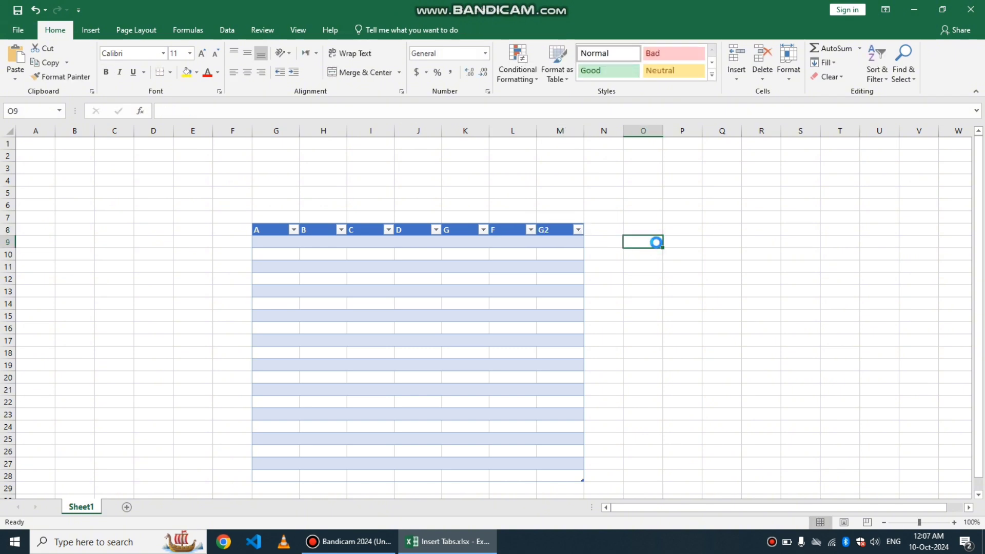
- Try to shorten the last column's header from G2 to G
left_click(558, 229)
double_click(558, 230)
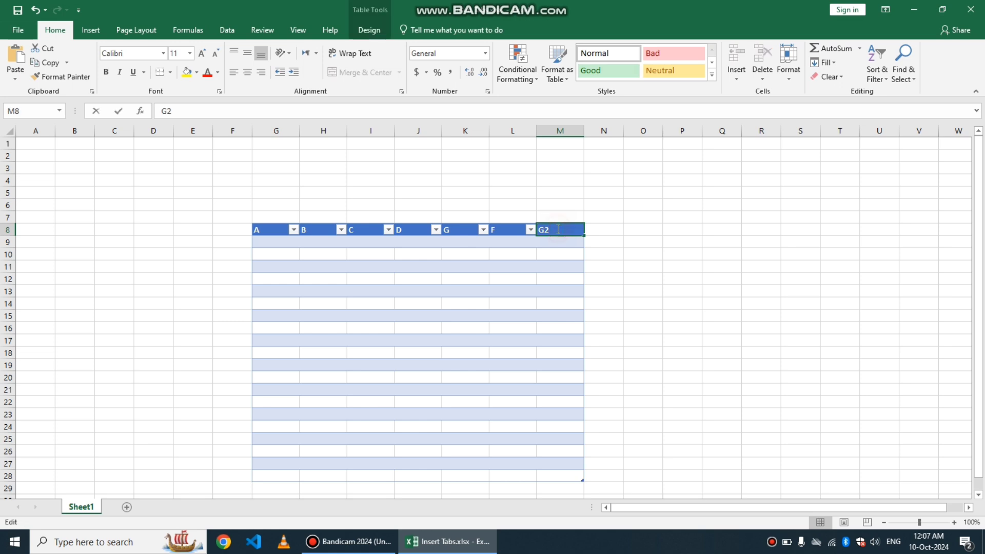
key("BackSpace")
key("Return")
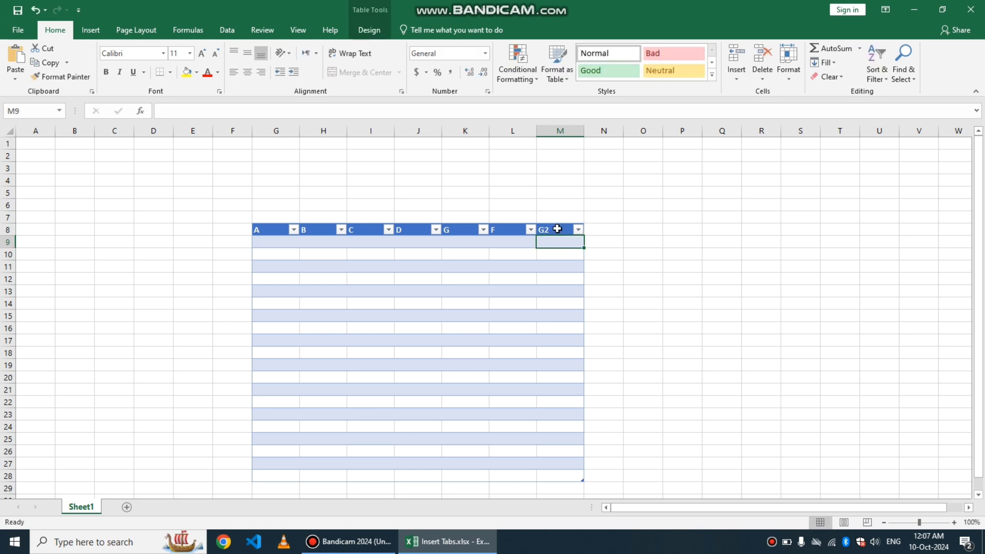
left_click(558, 229)
double_click(558, 229)
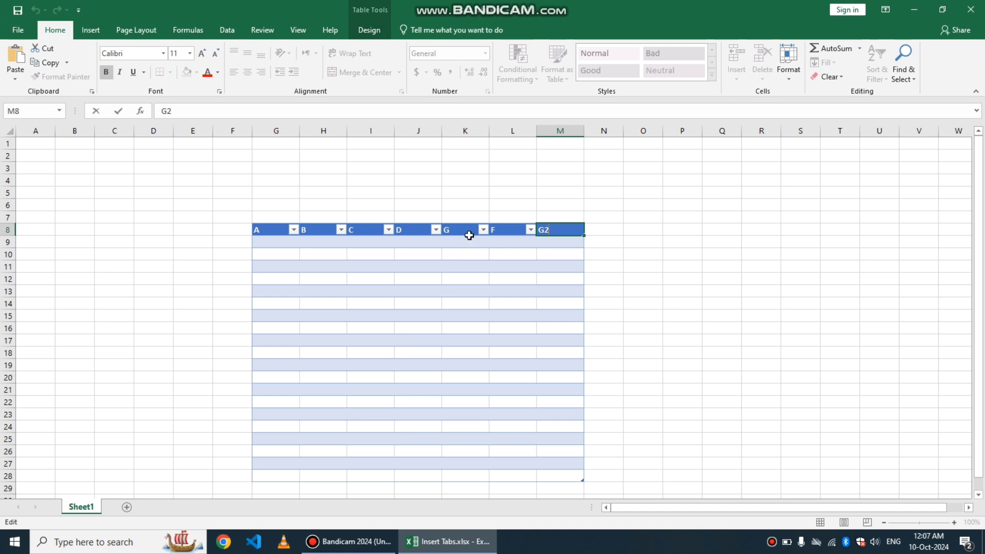
- Rename the header of the table's fifth column to E
left_click(467, 233)
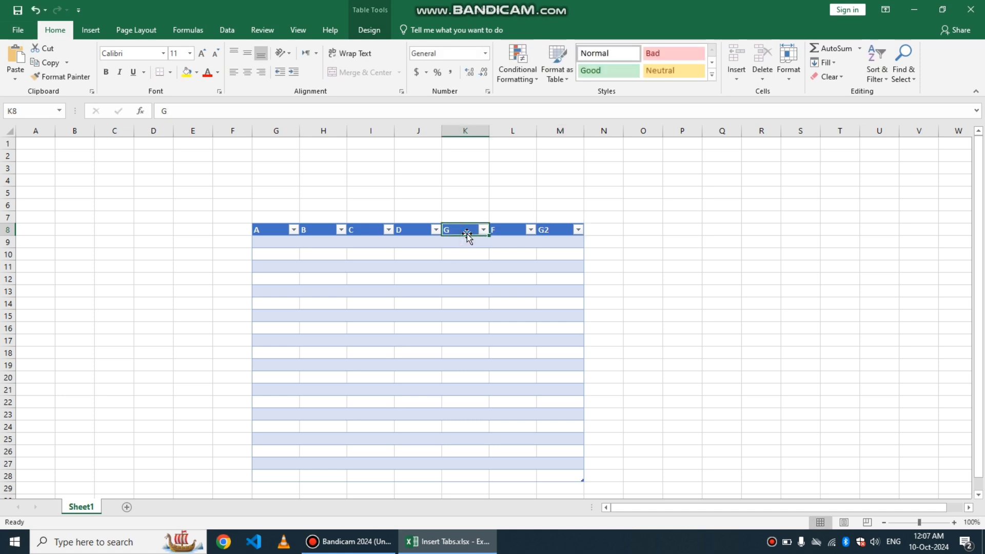
type("e")
key("BackSpace")
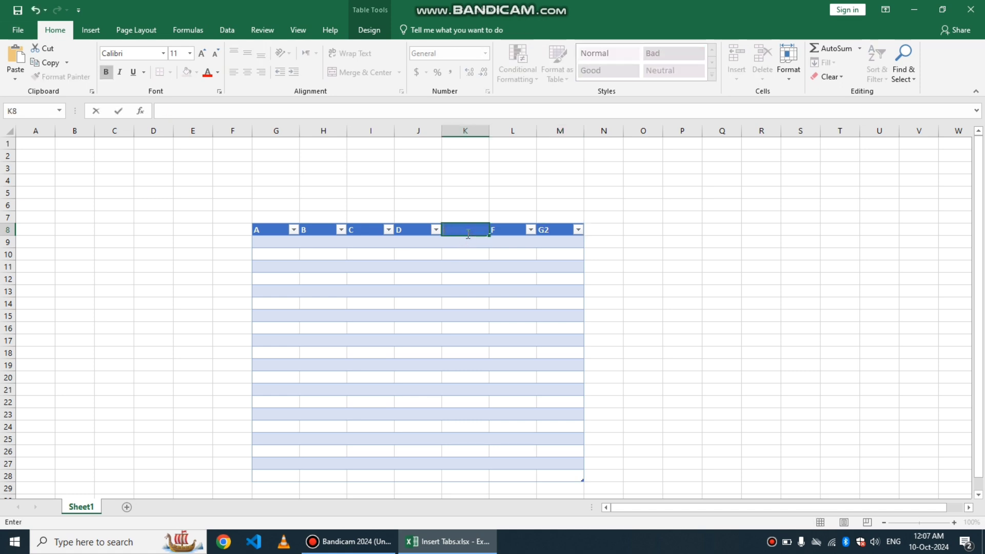
type("E")
key("Return")
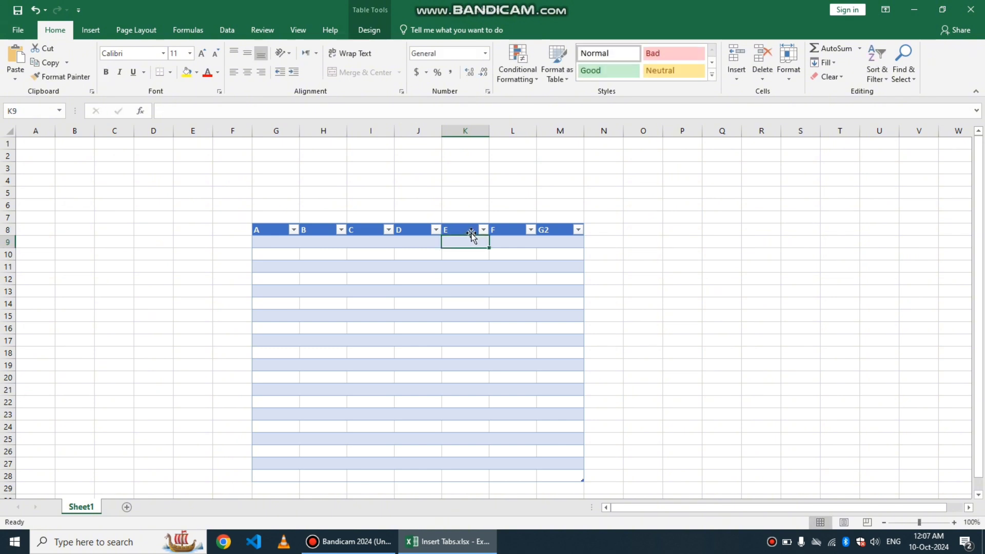
- Rename the header of the table's last column to G
left_click(556, 234)
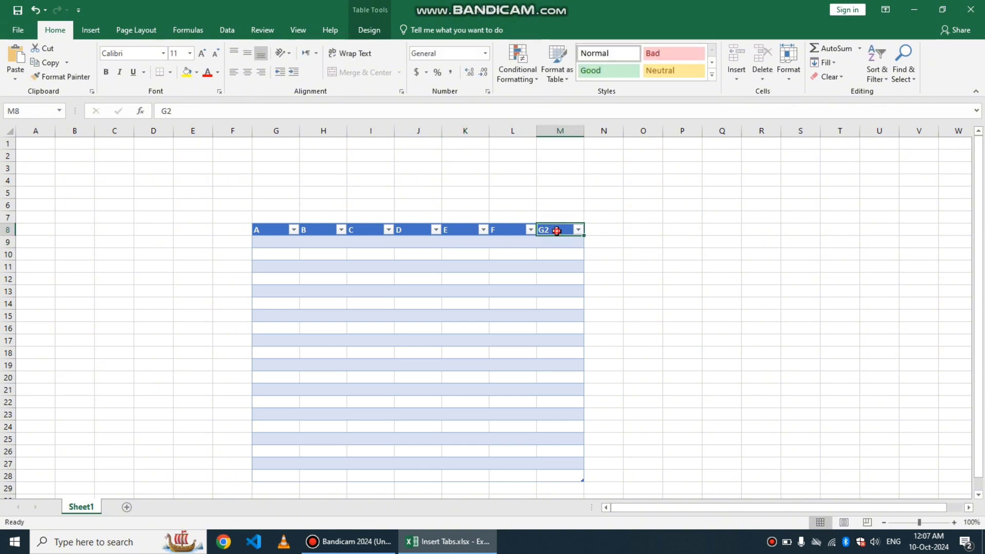
double_click(557, 231)
key("BackSpace")
key("Return")
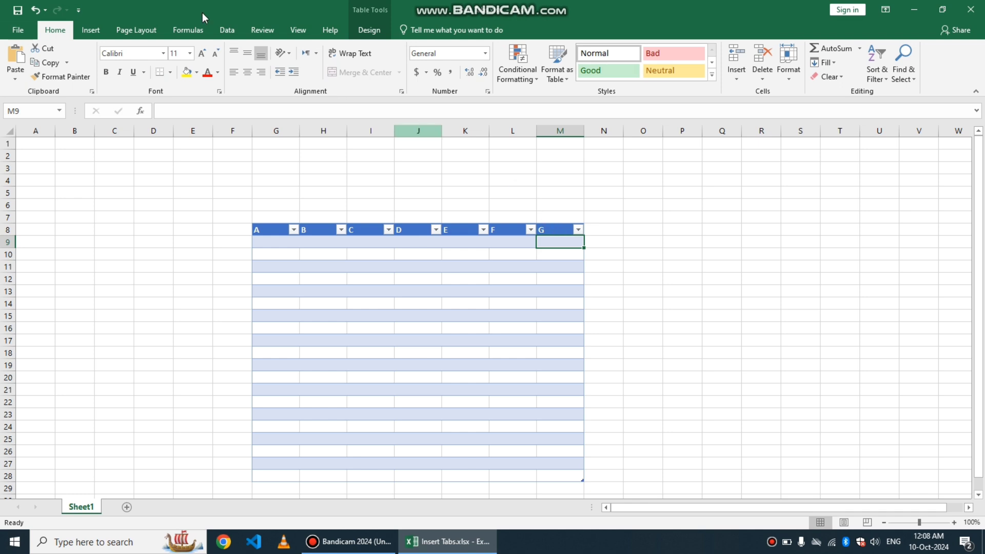
- Enter the text "insert tab etc" in cell G10, in the second row of the table's column A
left_click(91, 30)
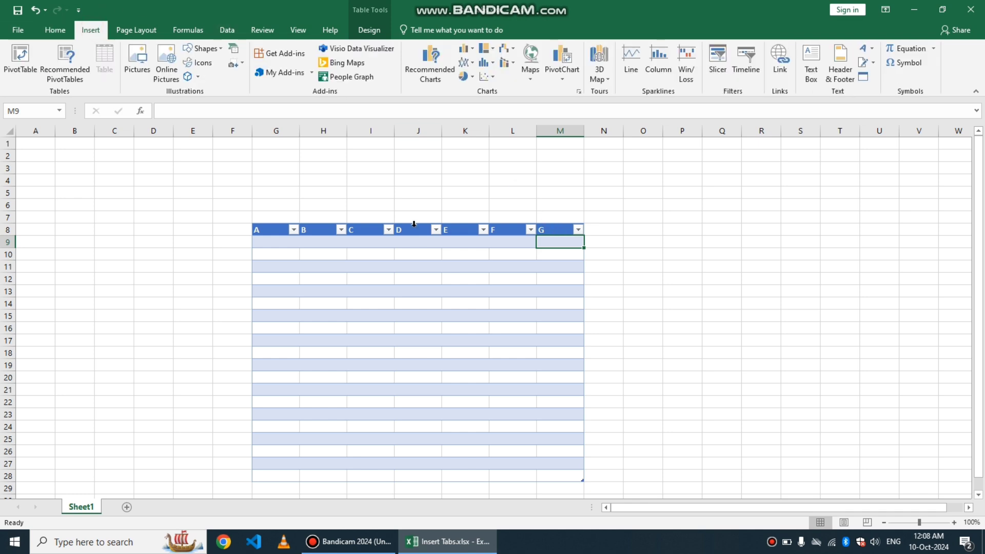
left_click(267, 219)
left_click(270, 225)
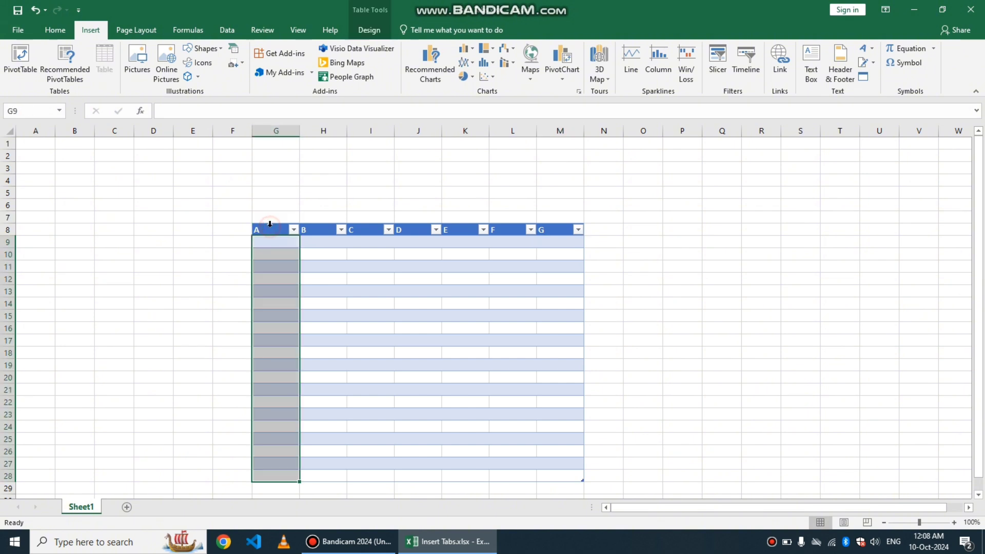
left_click(283, 251)
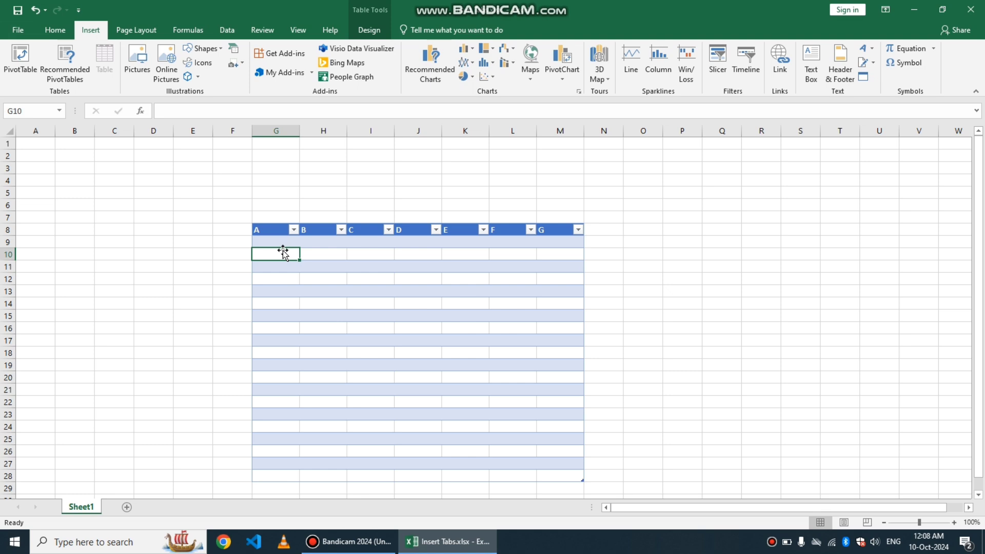
type("in")
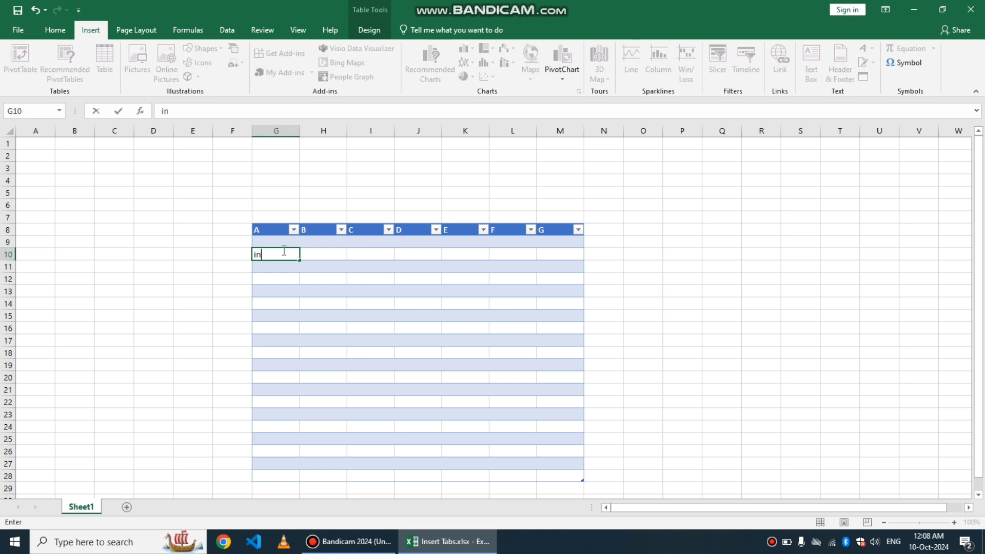
type("srt")
key("BackSpace")
key("BackSpace")
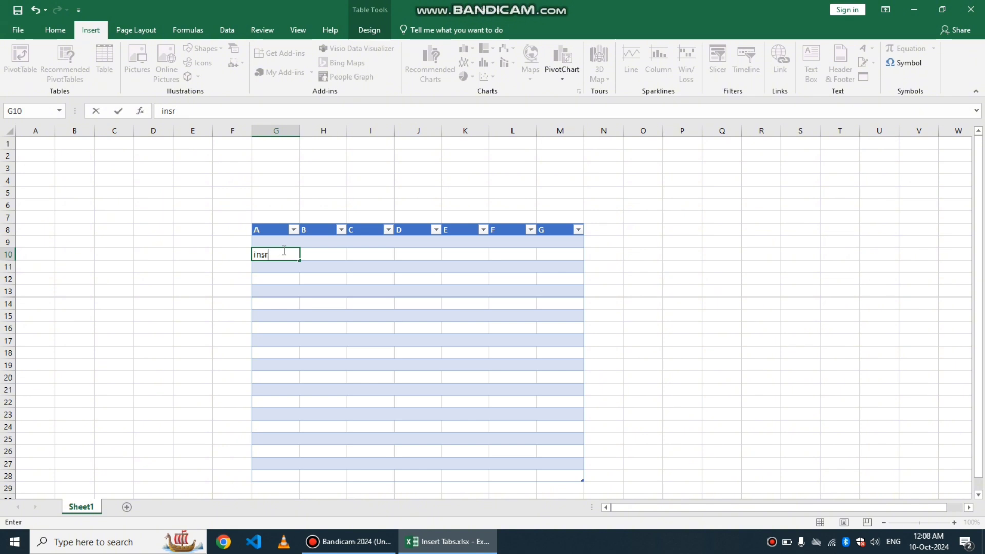
type("ert tab etc")
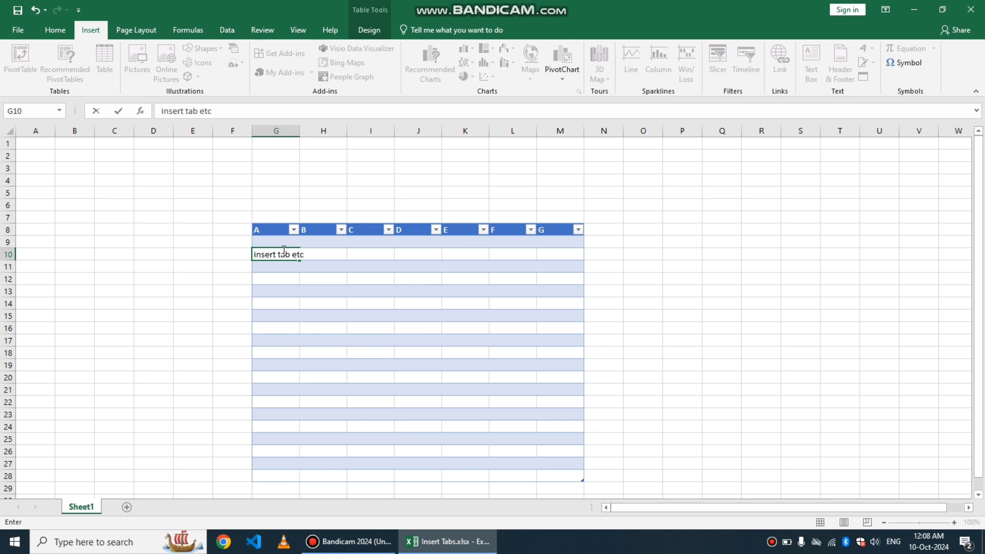
key("Return")
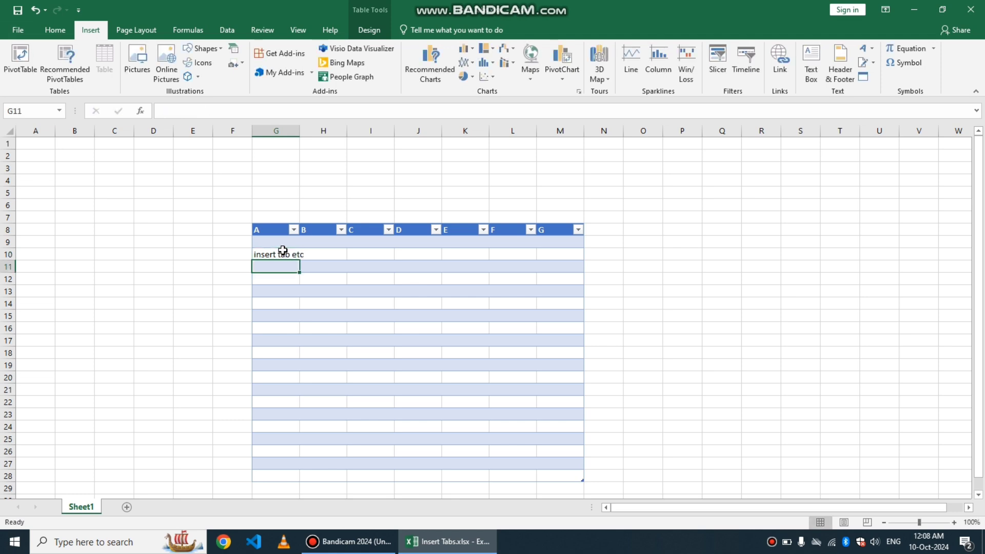
left_click(353, 281)
double_click(330, 243)
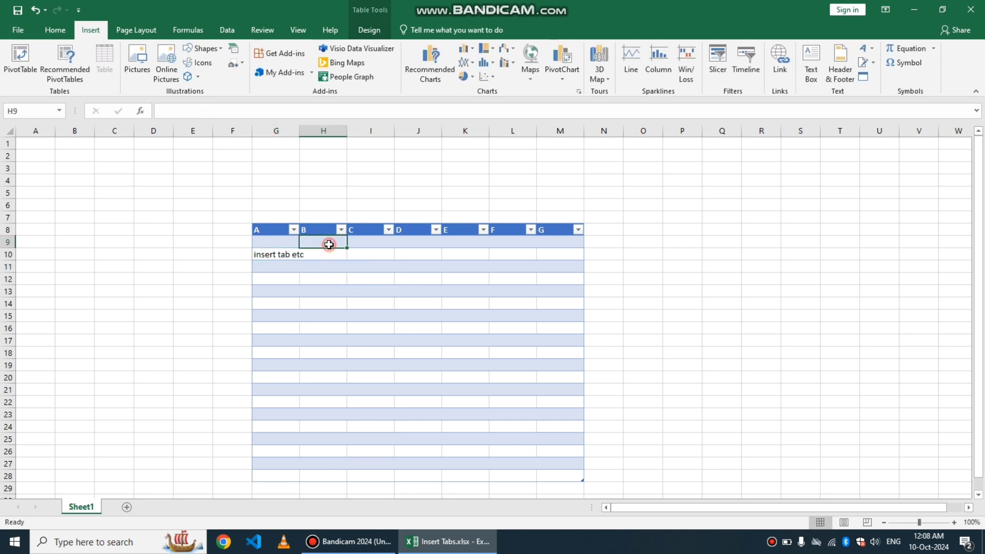
double_click(353, 292)
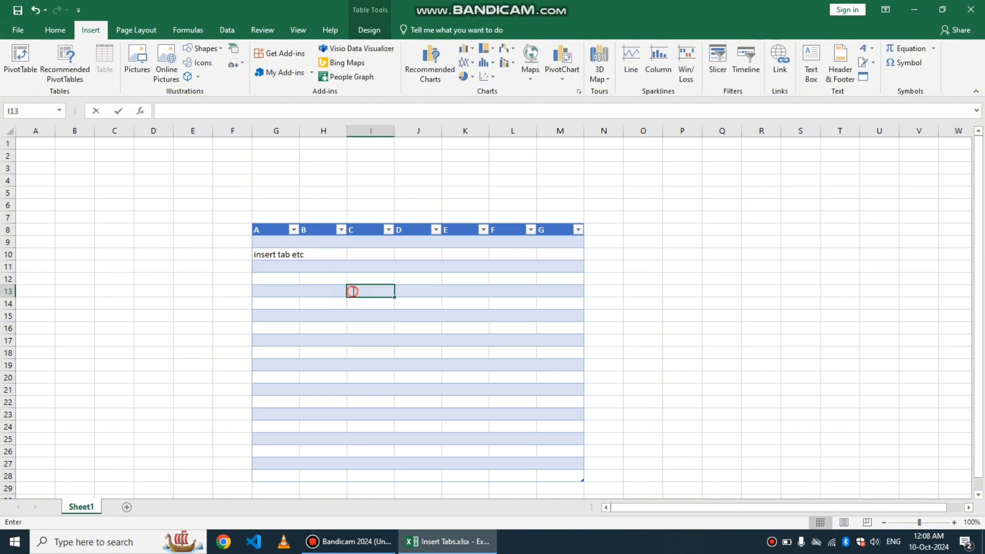
left_click(455, 271)
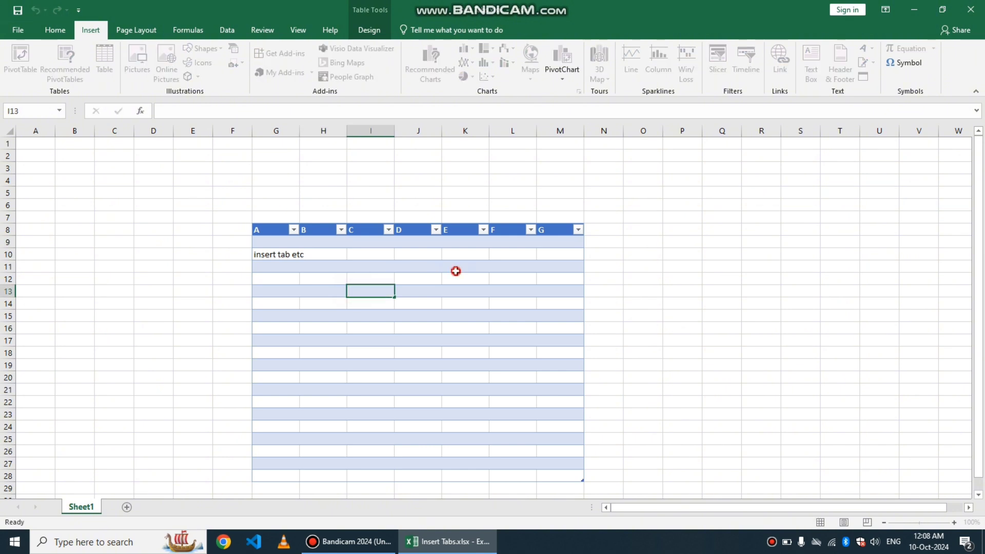
- Insert the picture clock.png from the Clone\Only-Practic folder on drive E at cell G3
left_click(286, 163)
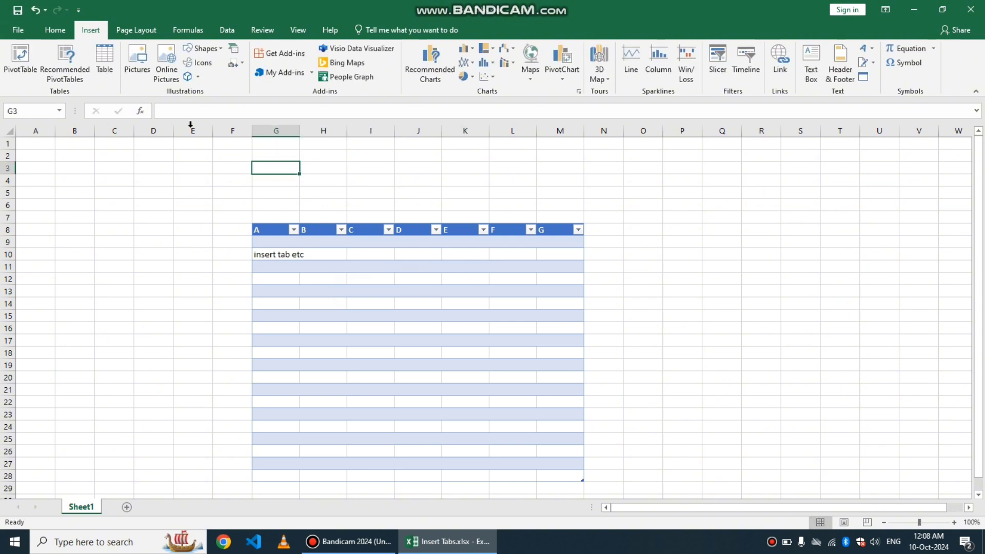
left_click(133, 66)
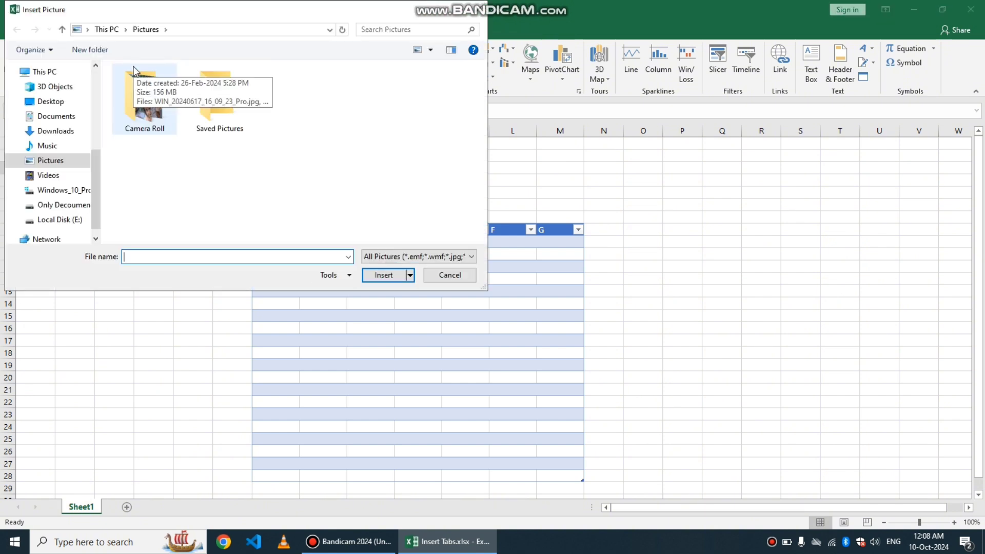
left_click(70, 205)
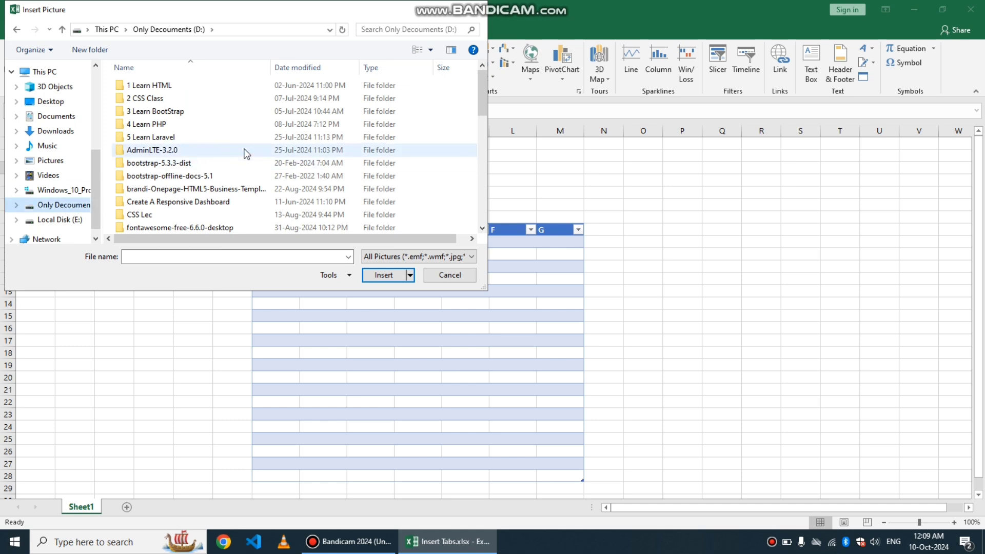
left_click(74, 226)
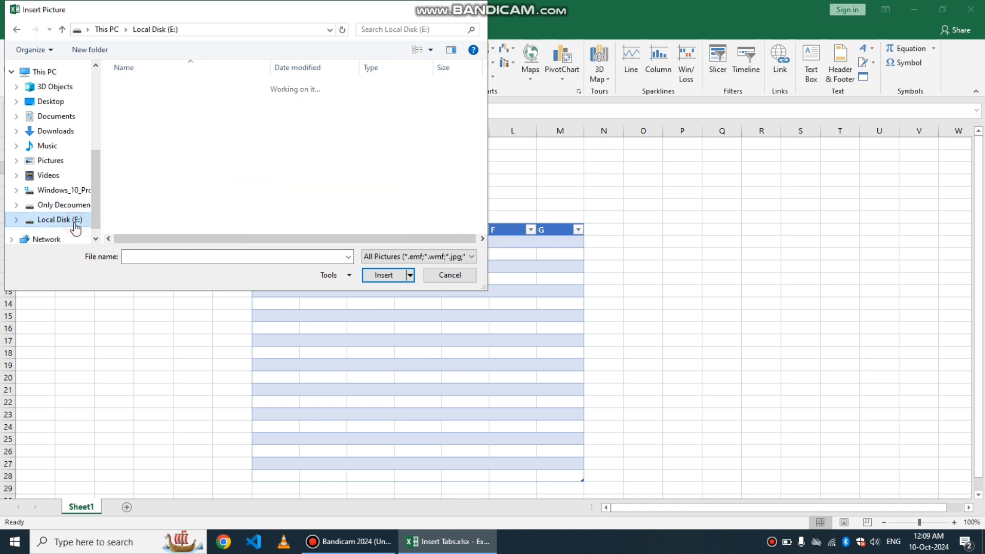
double_click(152, 95)
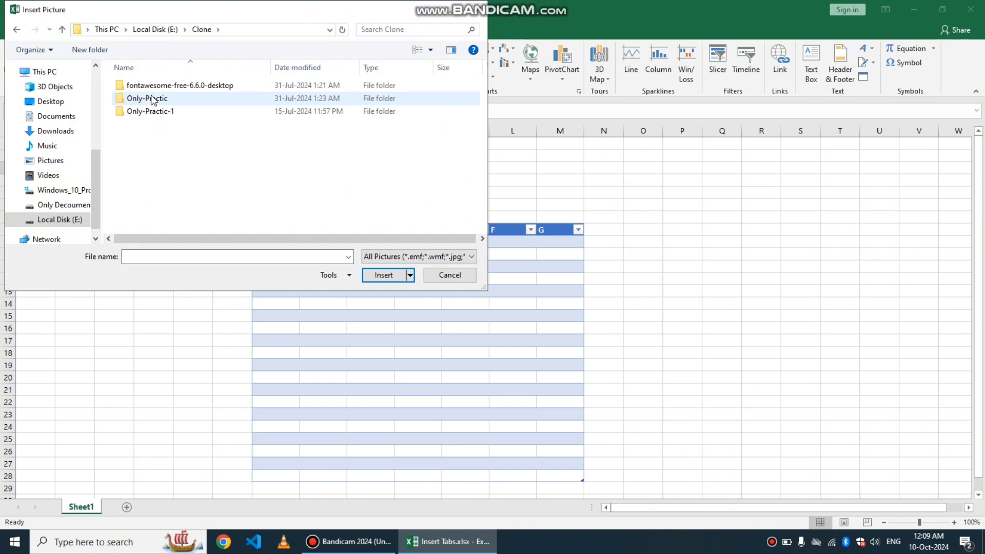
double_click(152, 99)
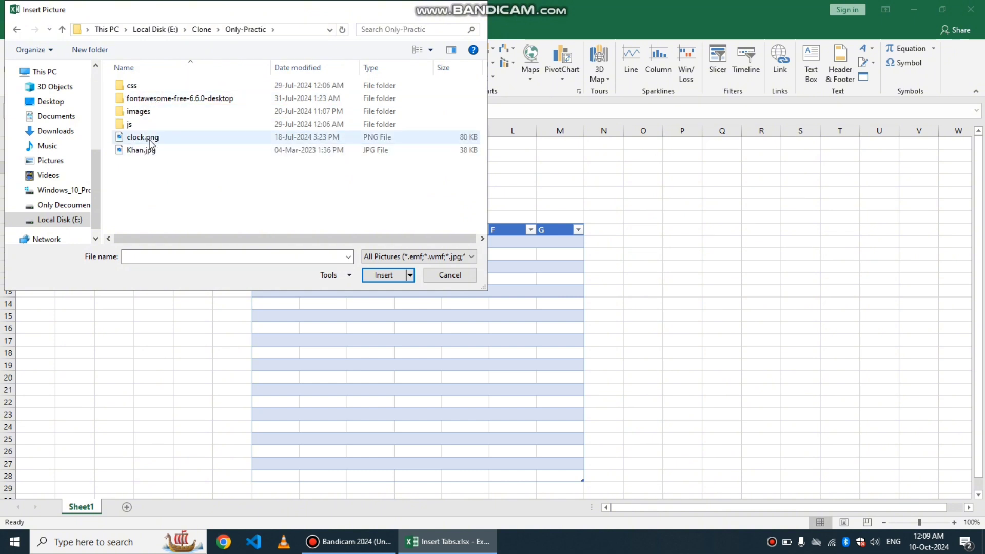
left_click(150, 139)
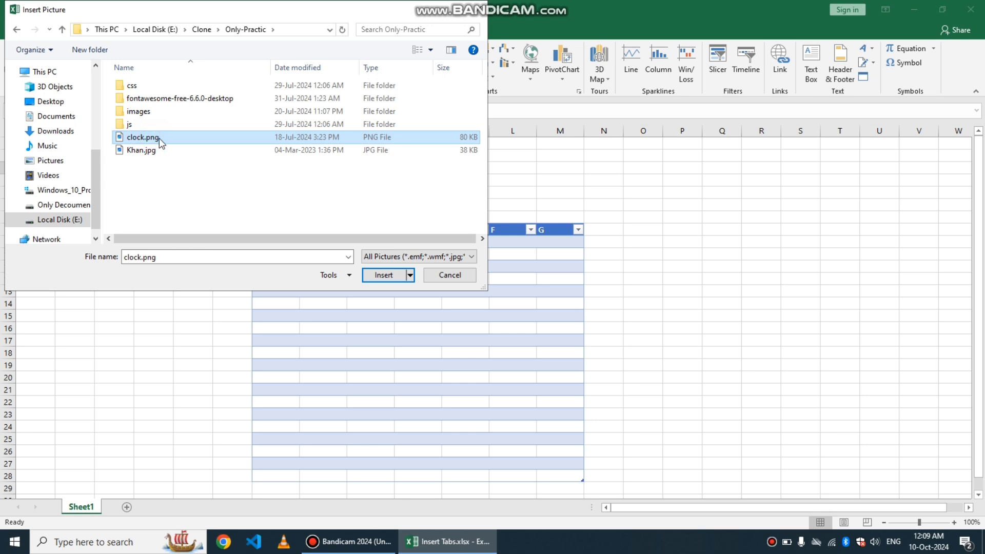
left_click(384, 276)
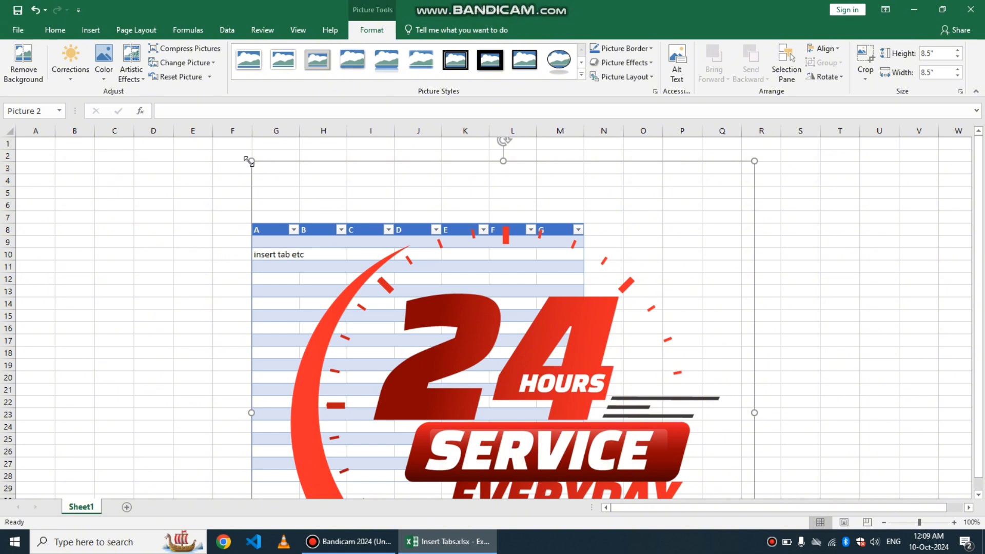
- Shrink the clock picture to about 1.41 inches square and place it directly above the table's first columns
left_click_drag(250, 161, 562, 337)
left_click_drag(584, 415, 730, 257)
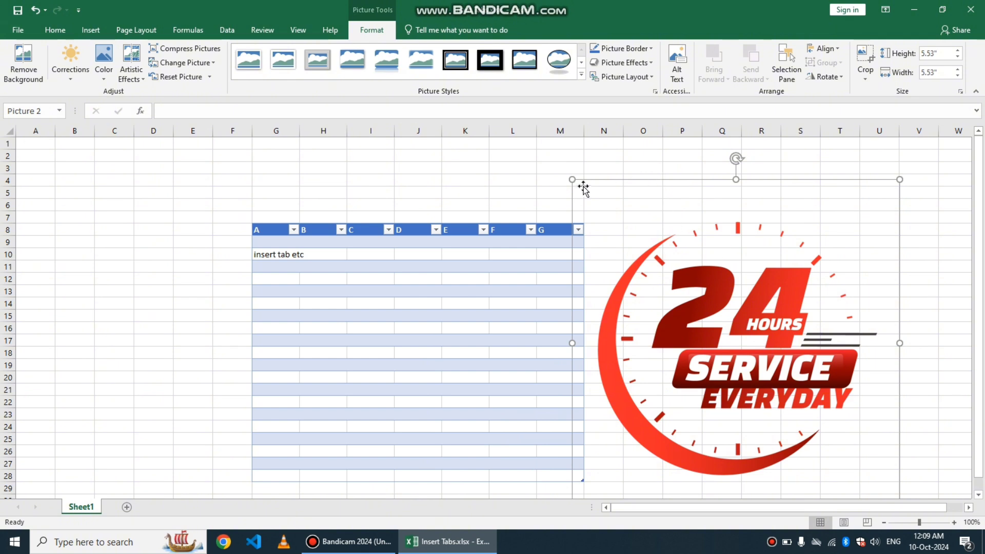
left_click_drag(572, 179, 828, 423)
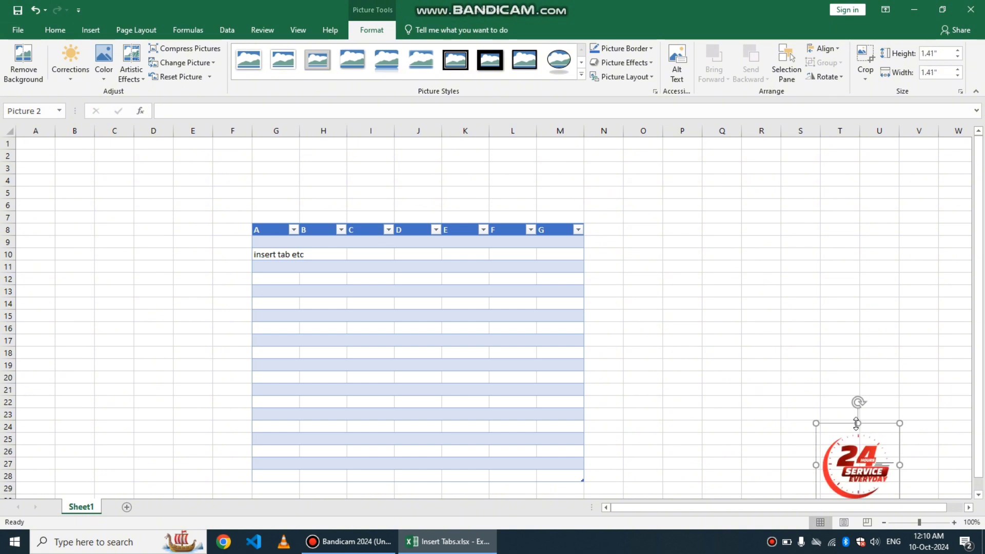
left_click_drag(862, 461, 291, 180)
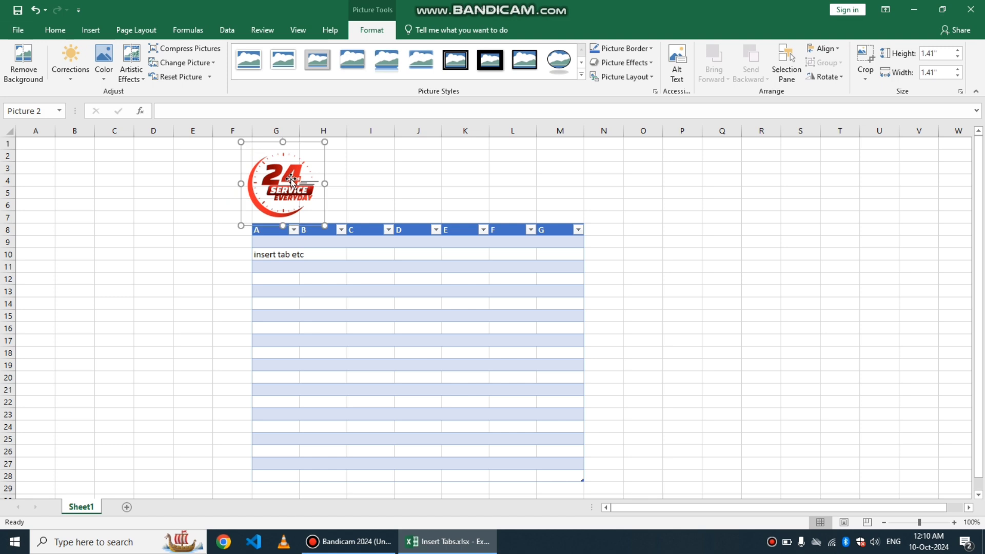
left_click(380, 307)
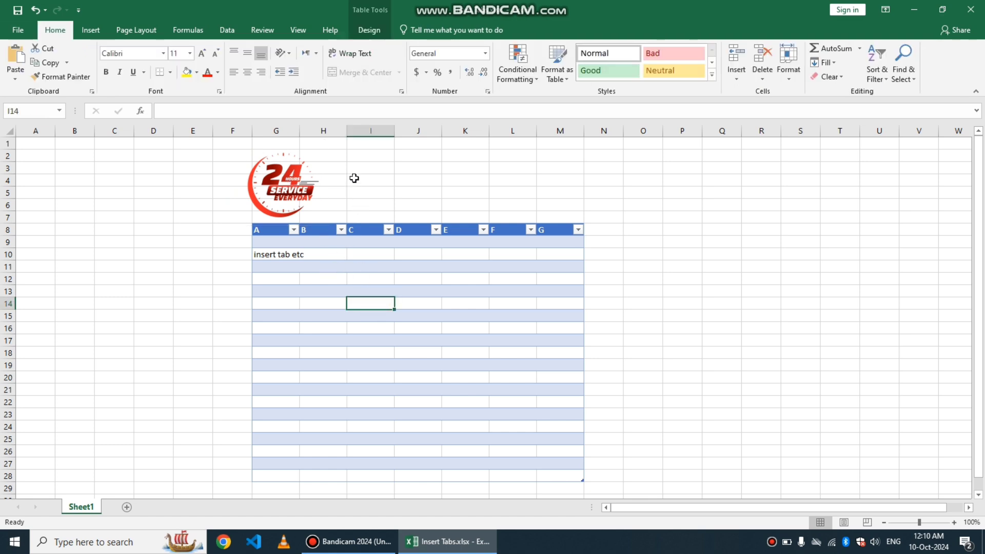
- Merge and center the range H2:M7 beside the clock picture
left_click(346, 156)
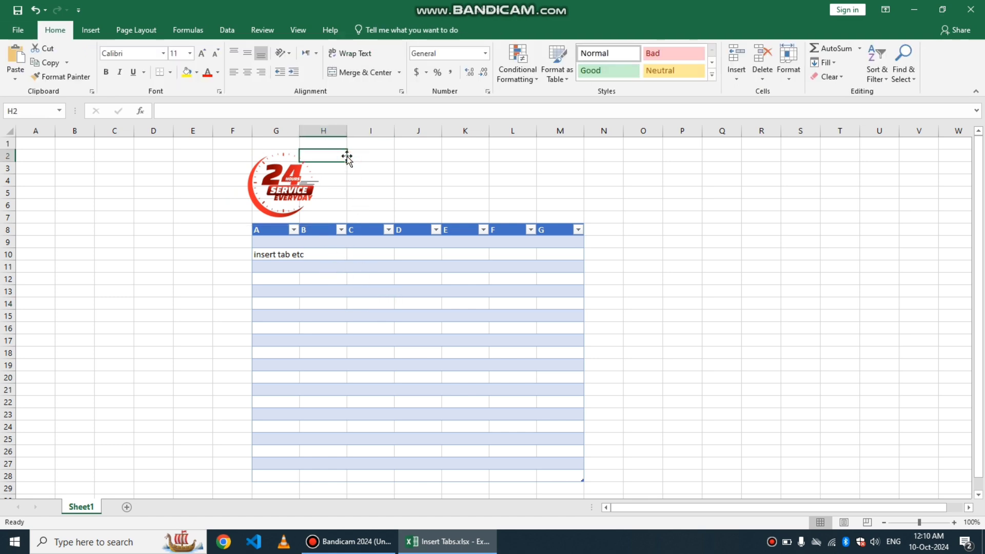
key("shift+Right")
key("shift+Right")
key("shift+Right")
key("shift+Right")
key("shift+Right")
key("shift+Down")
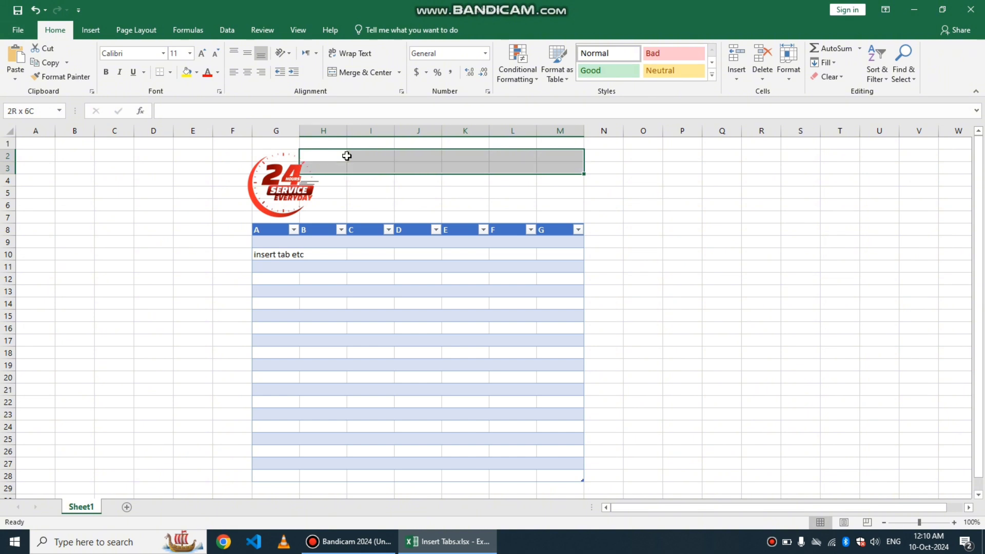
key("shift+Down")
key("shift+Down")
key("shift+Down")
key("shift+Down")
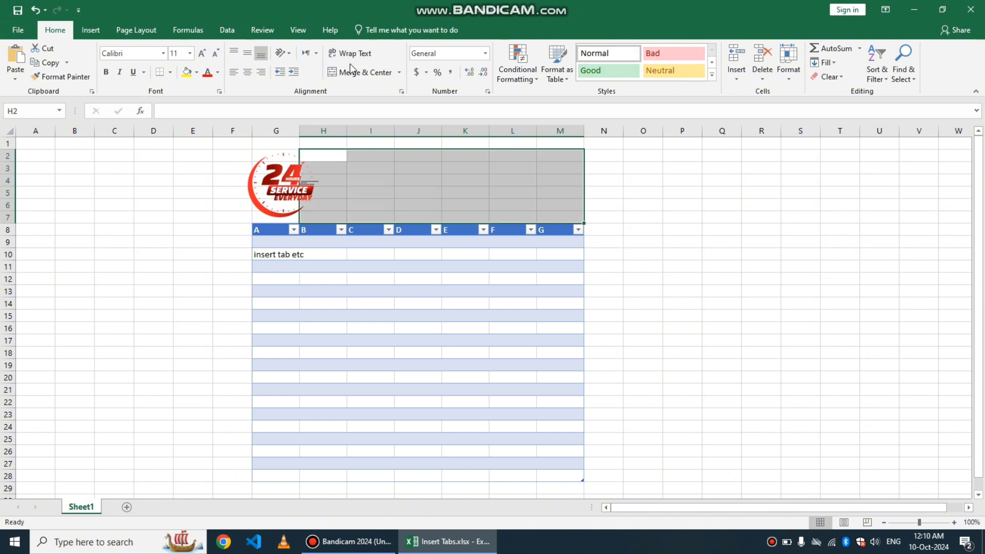
left_click(351, 65)
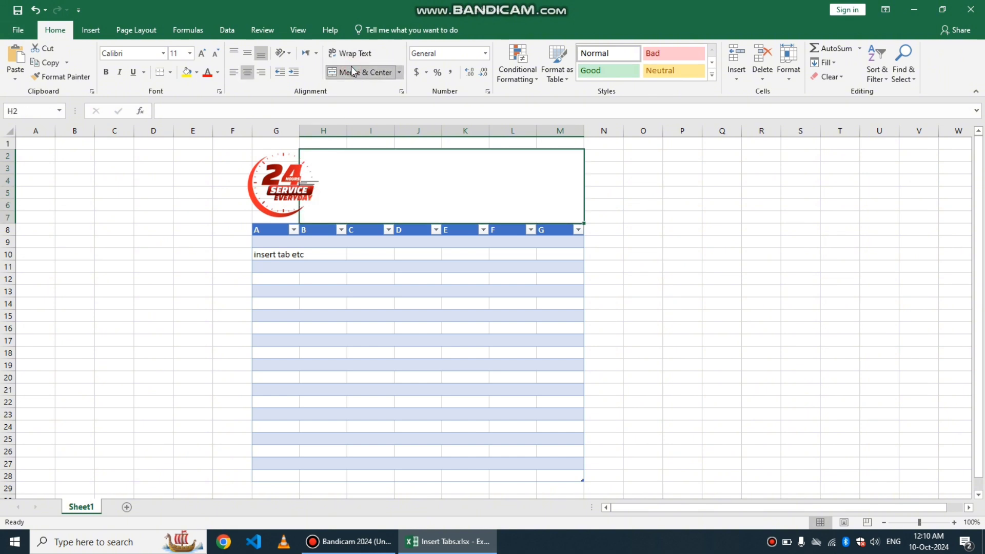
- Enter the title "Tech Free" in the merged cell and align it vertically to the middle
type("Tec")
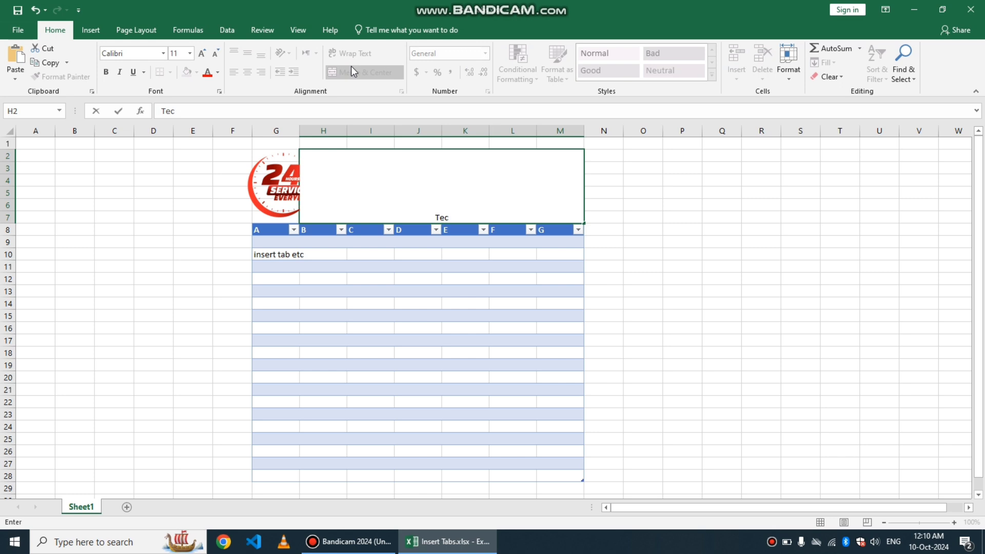
type("h Free")
key("Return")
left_click(427, 193)
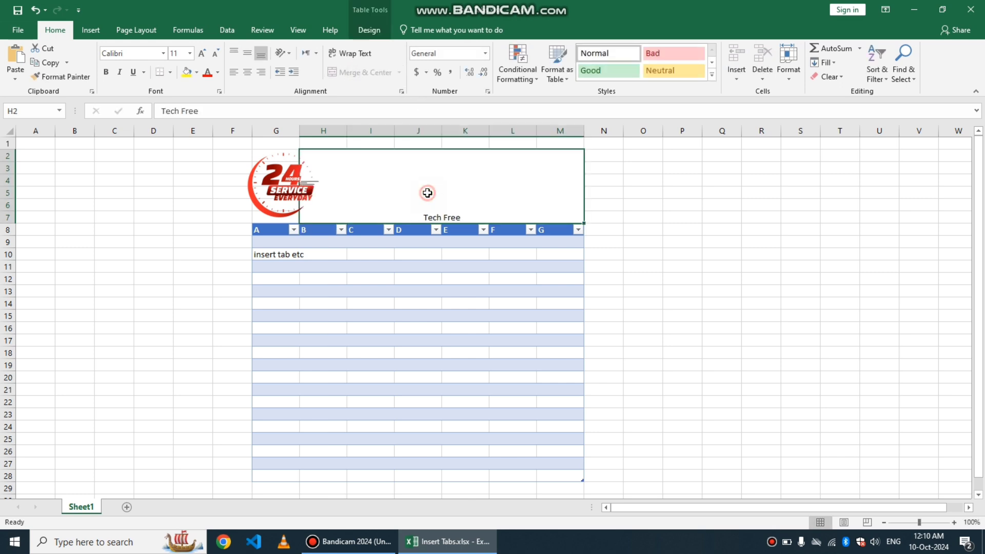
left_click(242, 53)
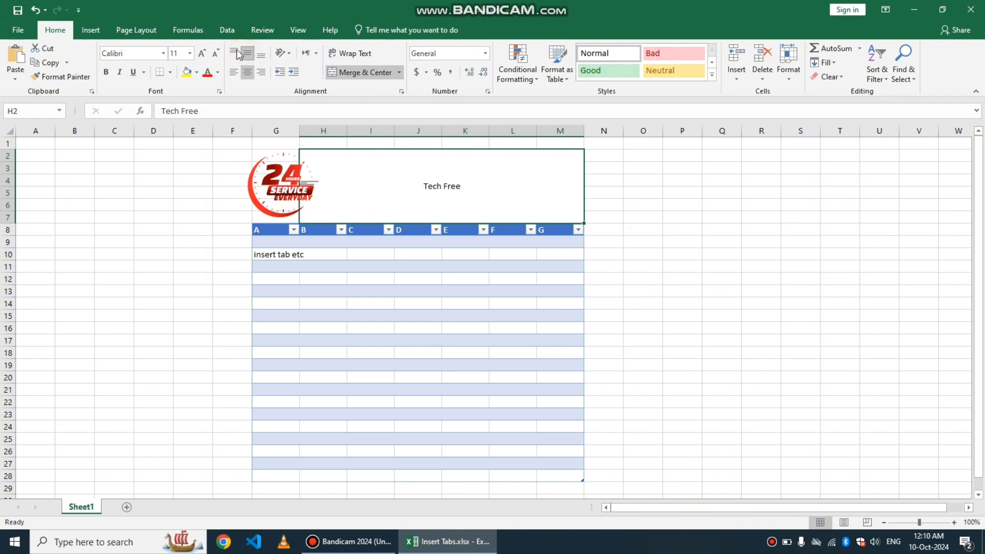
- Enlarge the font of the "Tech Free" title to size 48
left_click(203, 52)
left_click(203, 52)
left_click(203, 53)
left_click(202, 53)
left_click(203, 52)
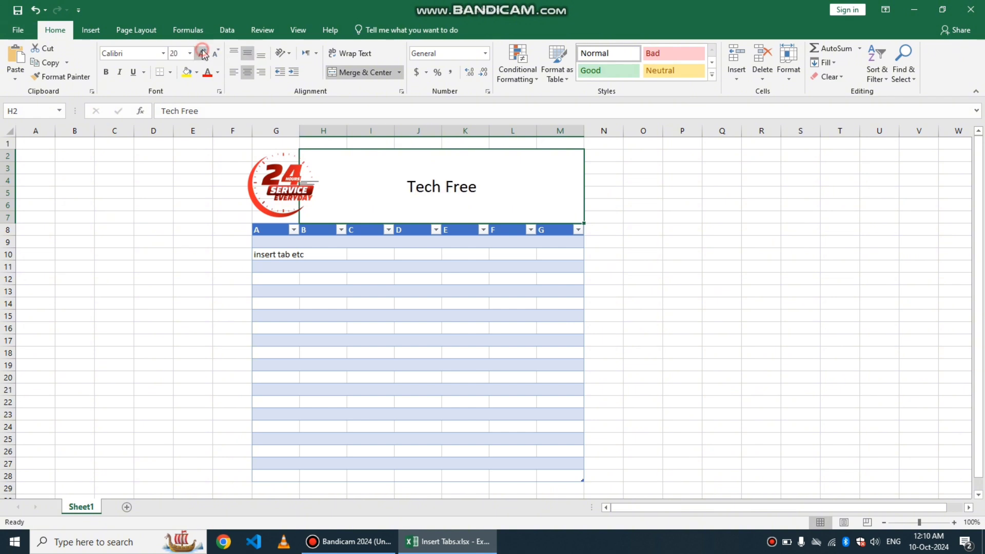
left_click(202, 52)
left_click(202, 52)
left_click(202, 52)
left_click(203, 52)
left_click(203, 53)
left_click(203, 53)
left_click(202, 53)
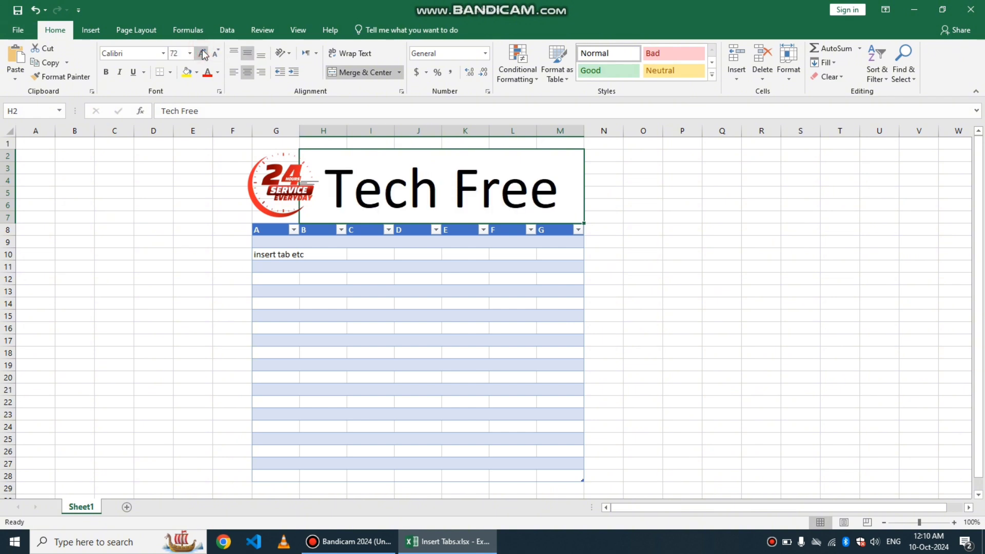
left_click(221, 53)
left_click(220, 54)
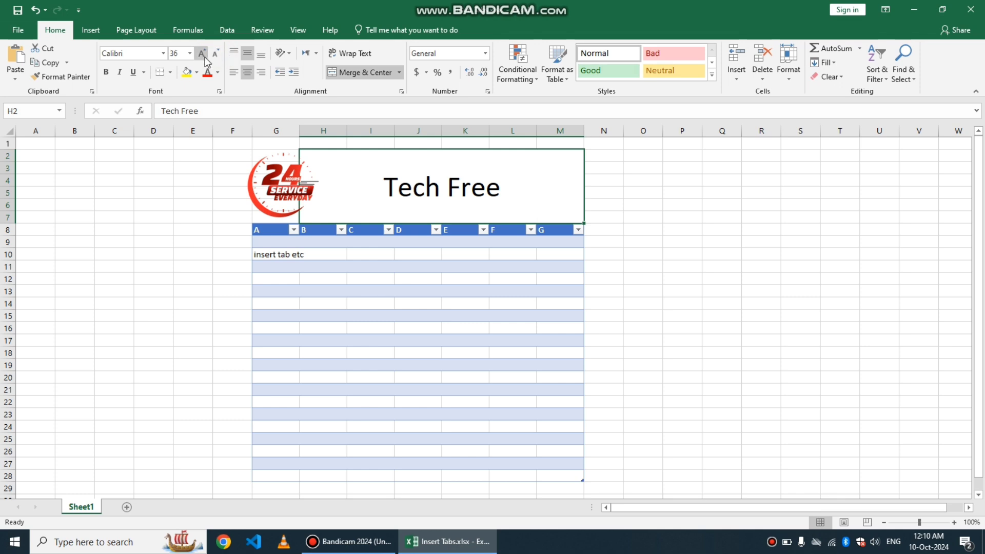
left_click(203, 53)
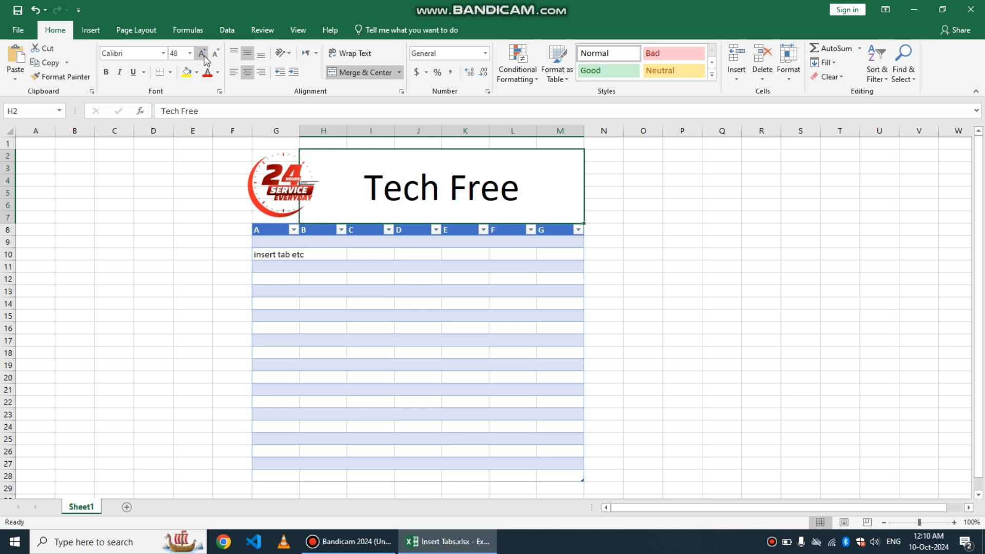
- Make the "Tech Free" title bold
key("ctrl+b")
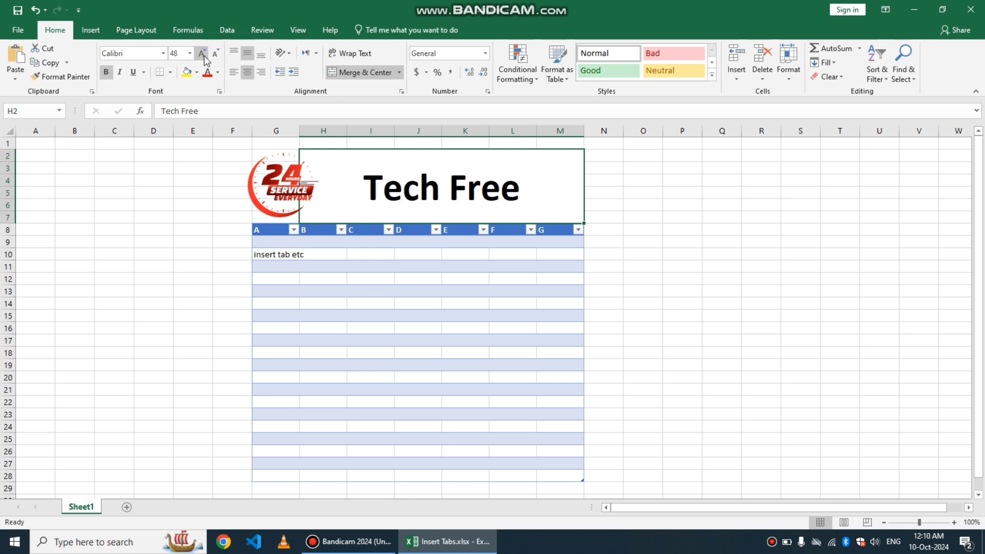
left_click(624, 229)
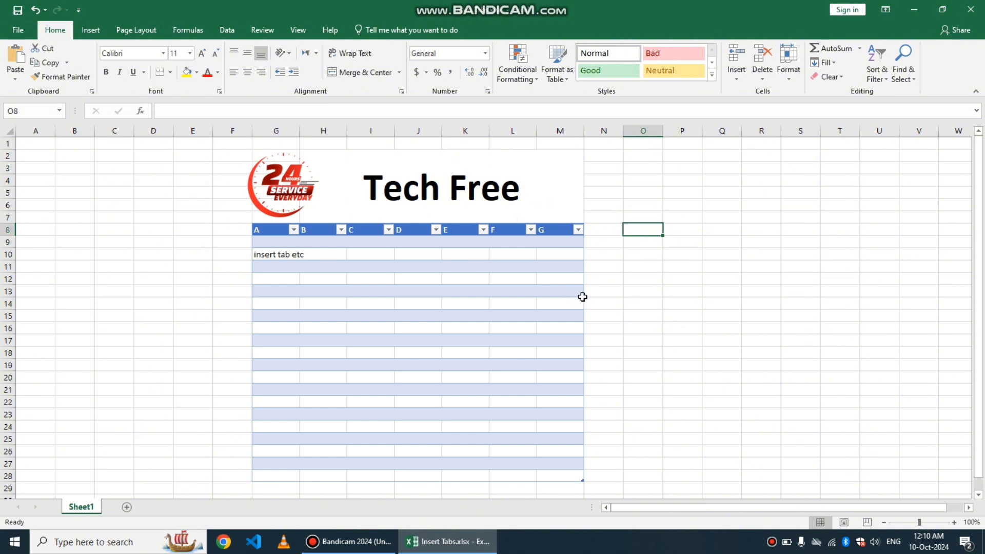
left_click(654, 319)
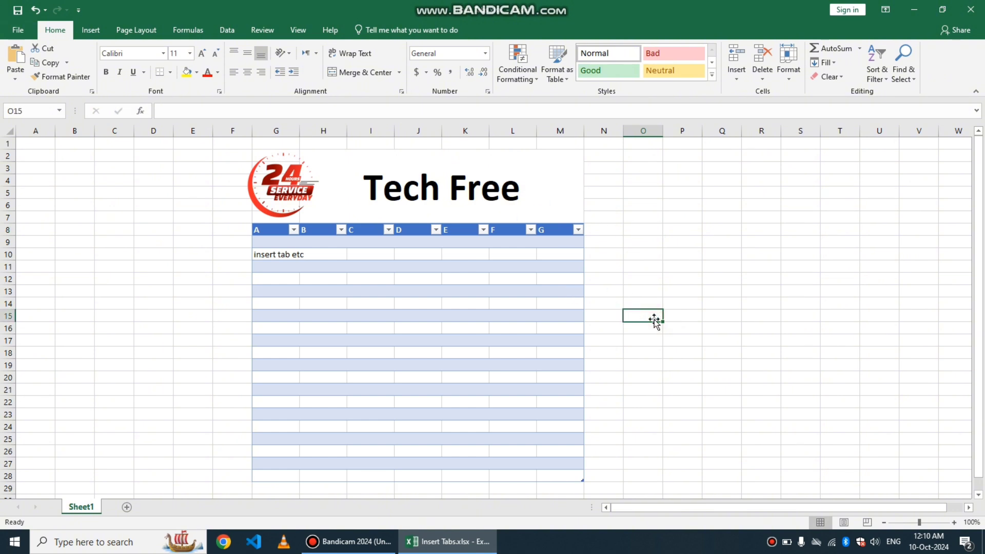
- Extend the merged, centered title cell to cover G2:M7, including the column behind the clock picture
left_click(255, 156)
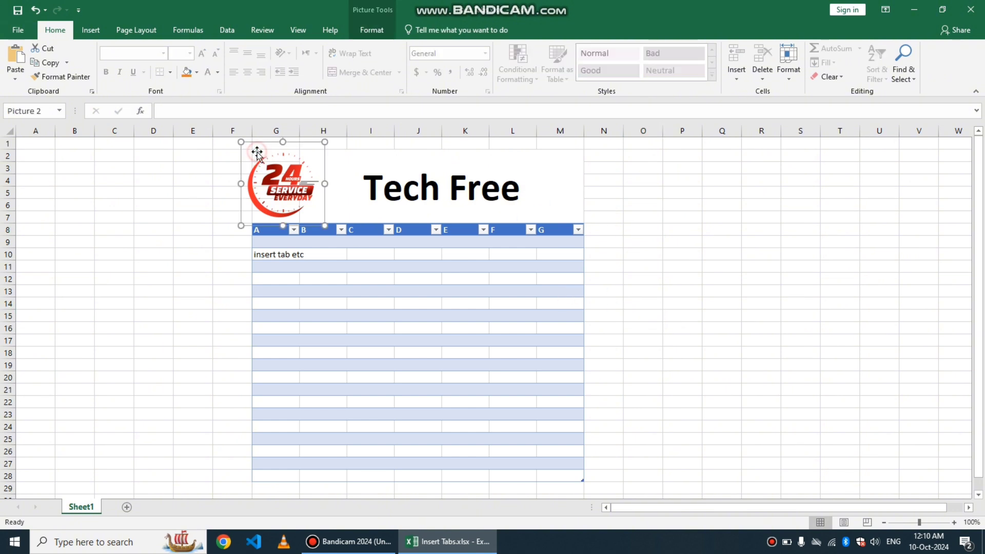
left_click(343, 163)
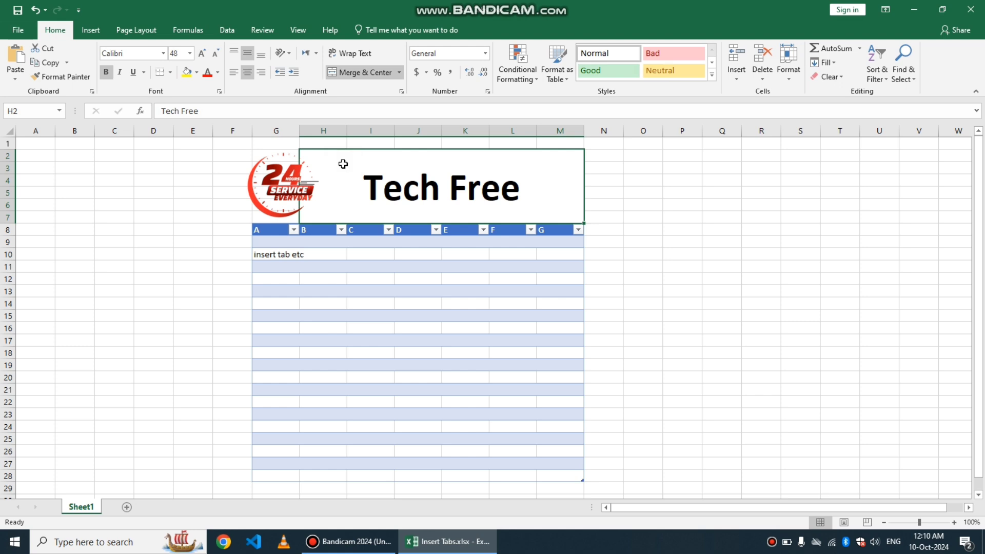
key("shift+Left")
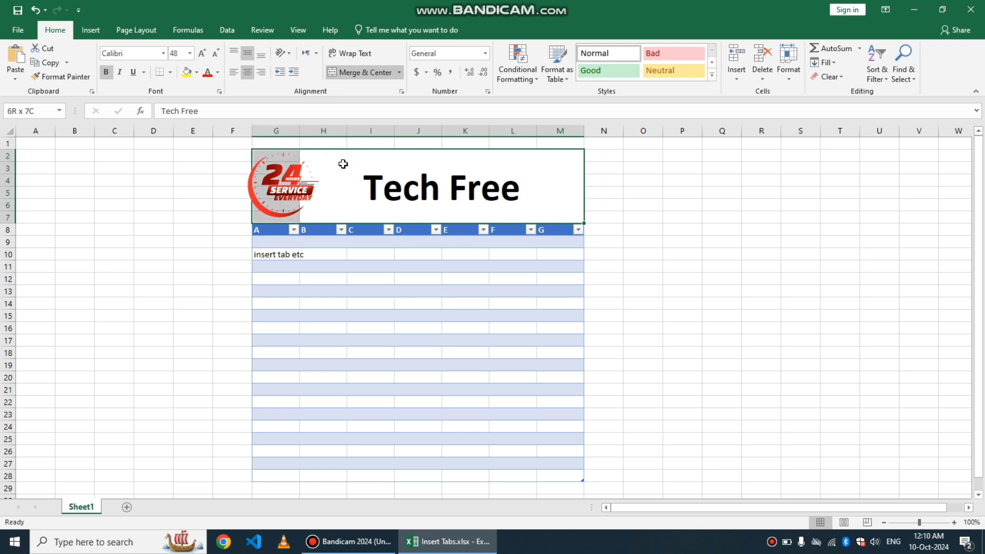
left_click(357, 72)
left_click(357, 71)
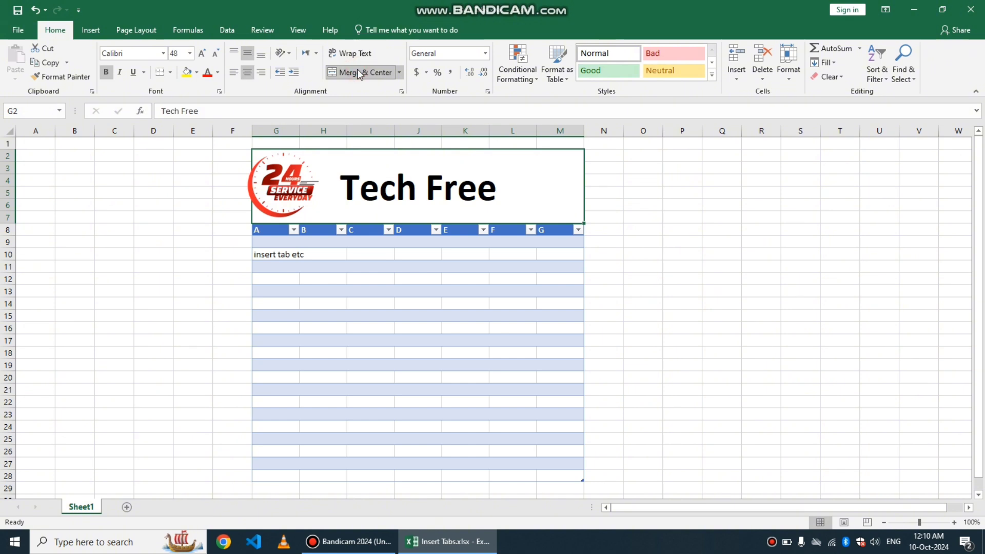
left_click(649, 214)
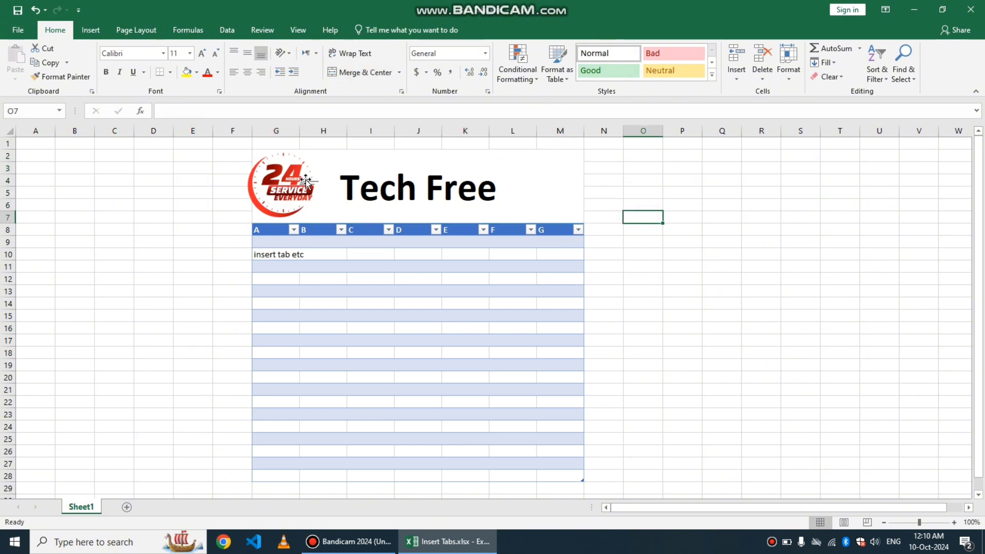
- Shift the clock picture slightly so its frame lines up with the first table column's outer edge
left_click_drag(291, 184, 302, 188)
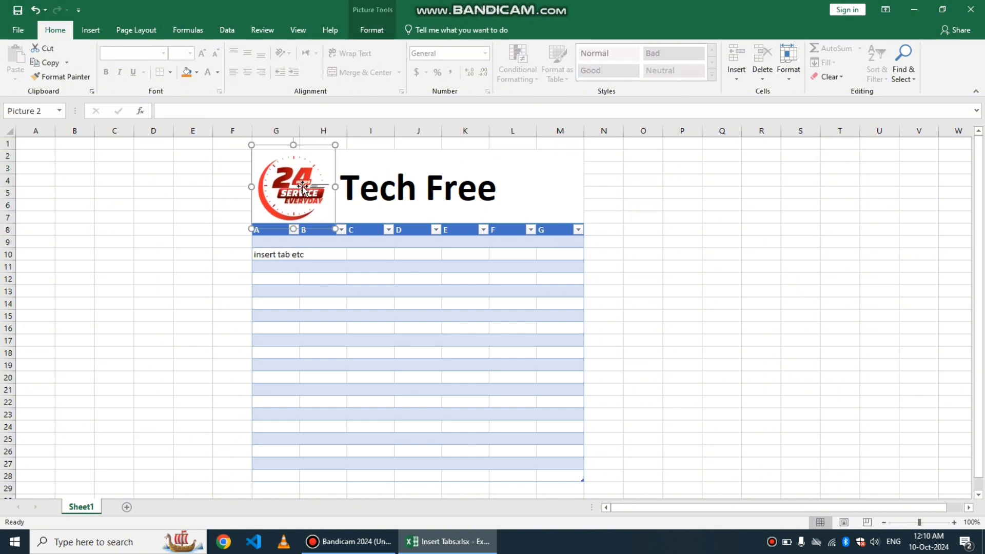
left_click(519, 354)
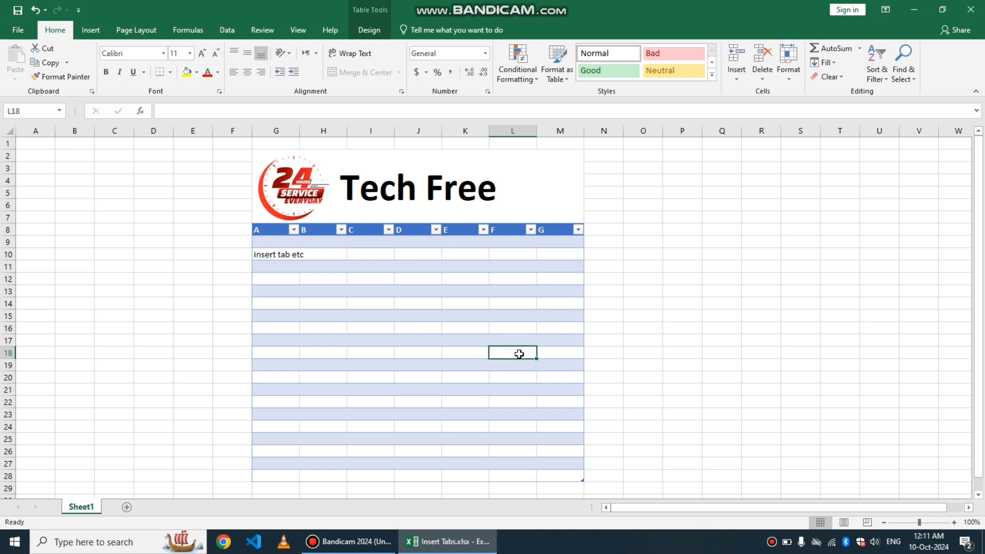
left_click(297, 169)
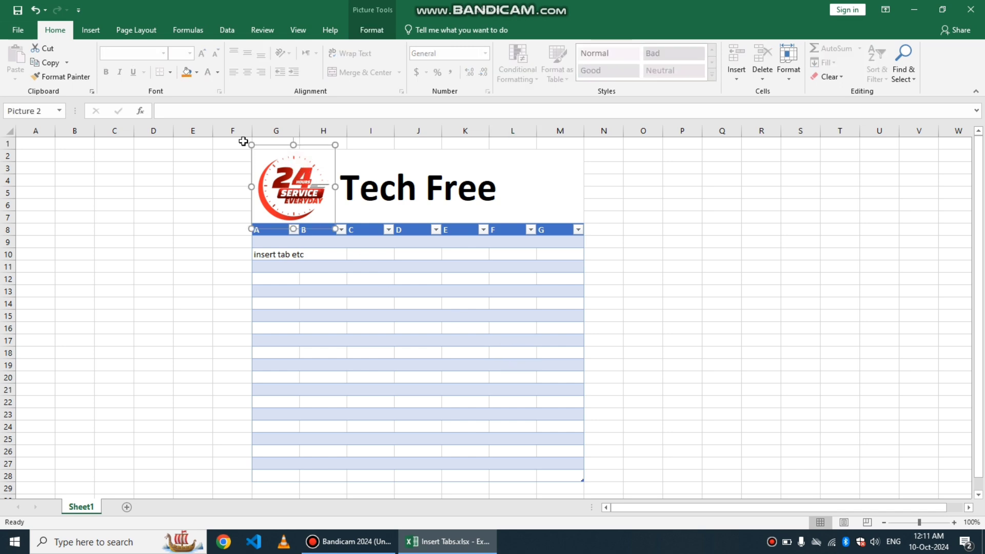
- Insert a pentagon block arrow about 0.8 inches high and 2.96 inches wide over the empty cells beside the title, columns O to S
left_click(90, 31)
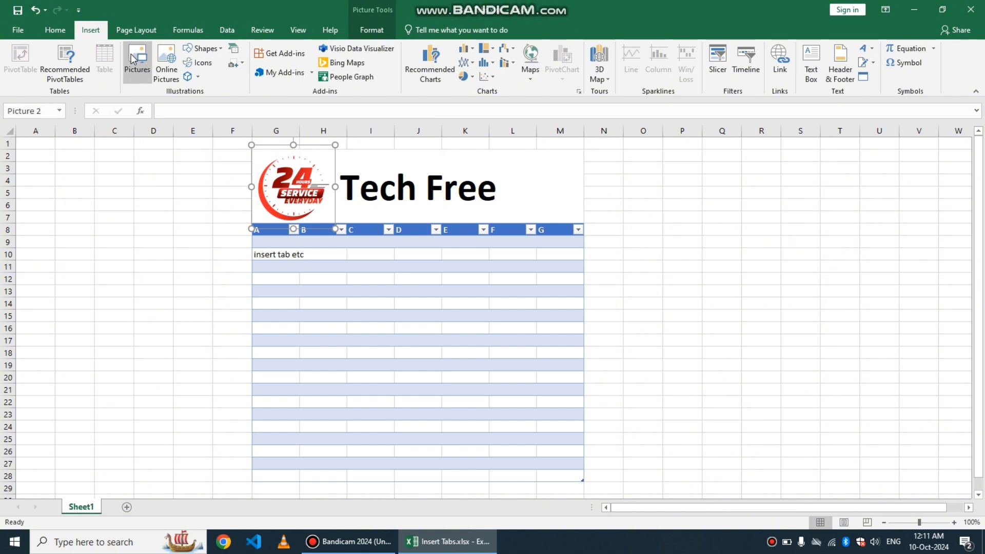
left_click(214, 242)
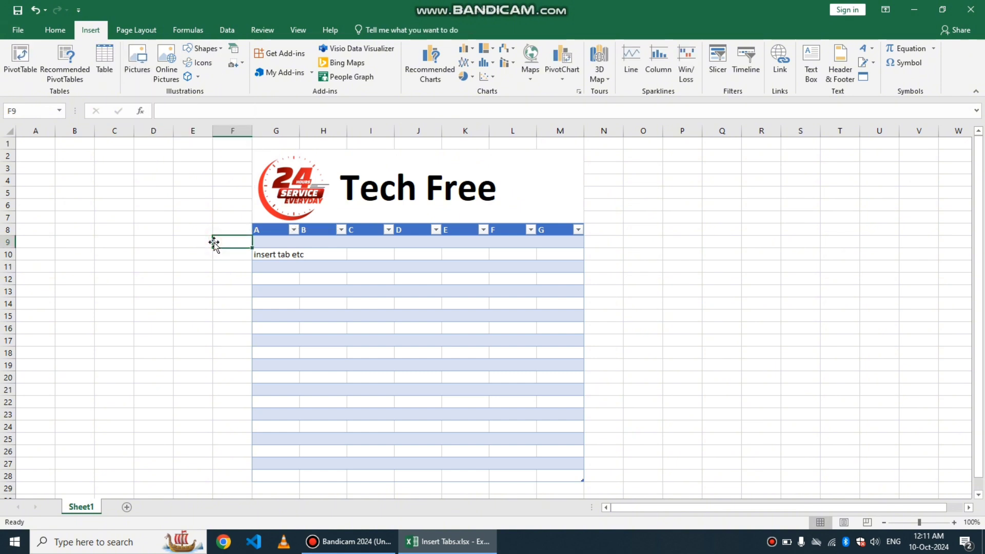
left_click(221, 47)
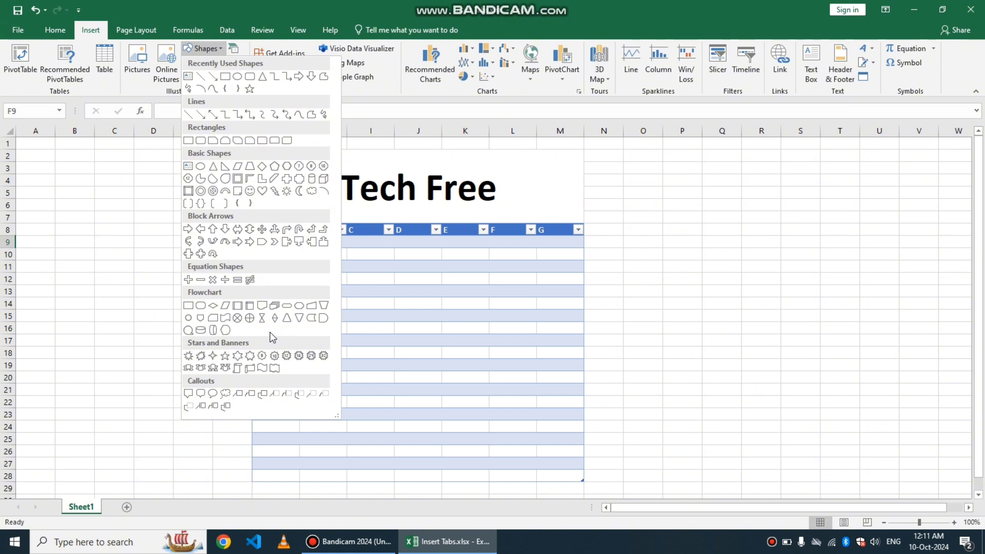
left_click(263, 242)
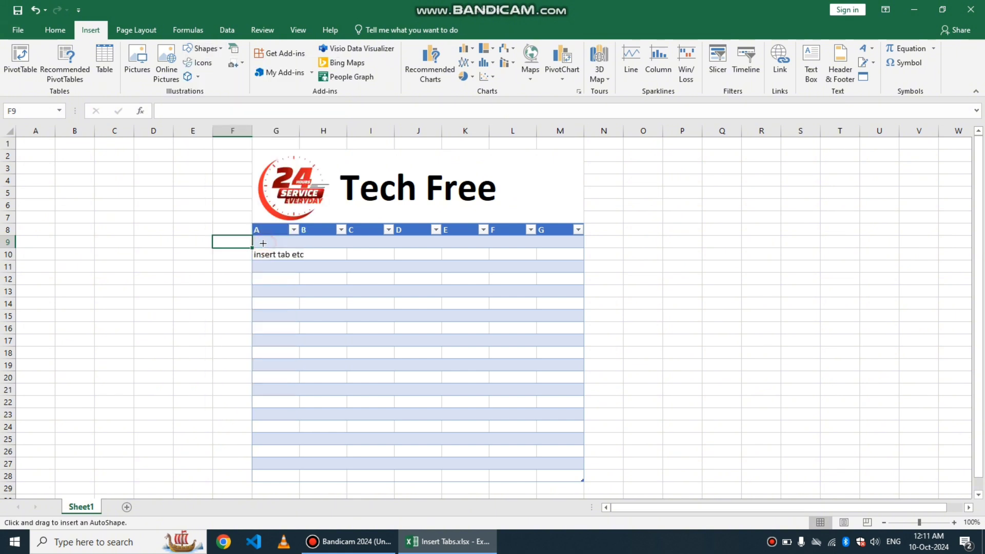
mouse_move(649, 184)
left_mouse_down()
mouse_move(745, 198)
mouse_move(770, 234)
mouse_move(824, 232)
left_mouse_up()
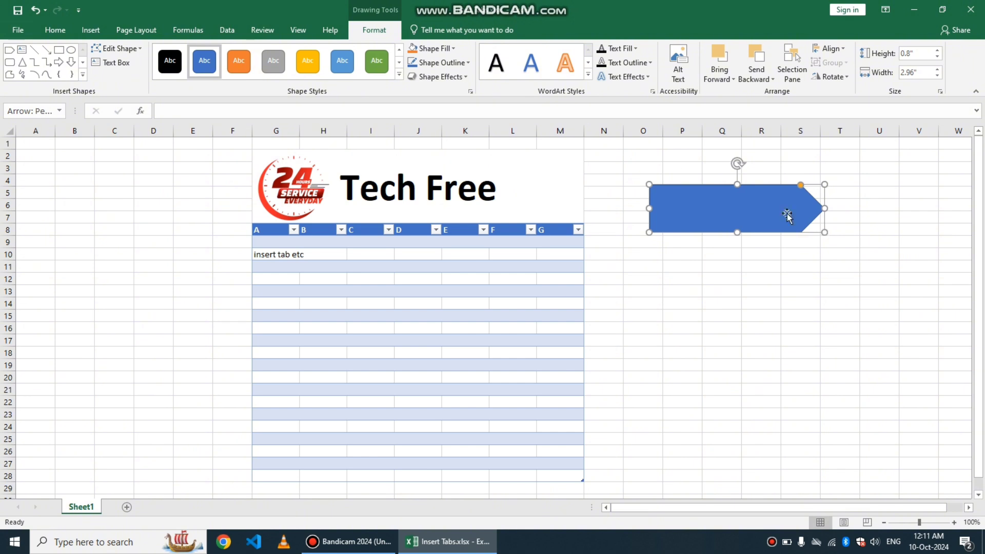
- Give the pentagon arrow a very light blue outline and set its fill to No Fill
left_click(466, 61)
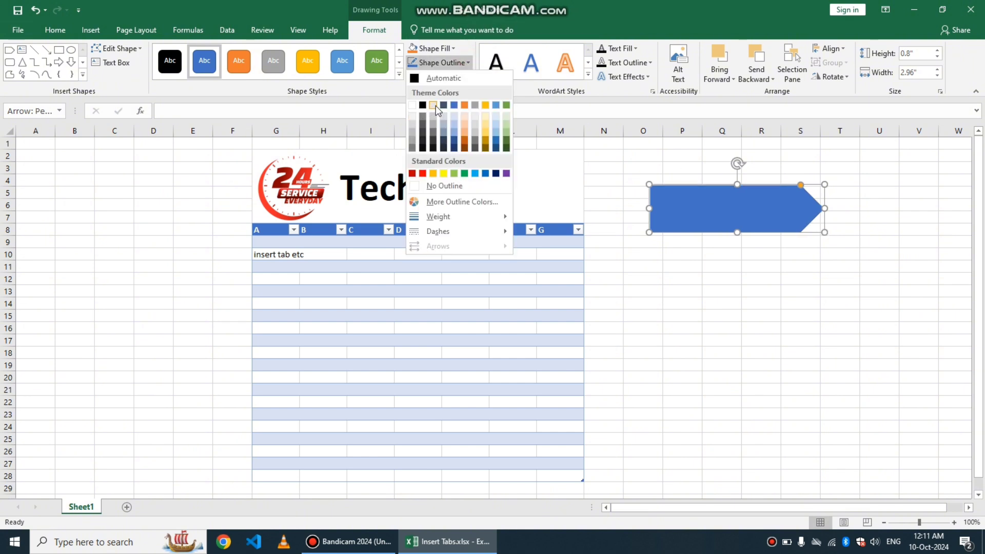
left_click(454, 116)
left_click(449, 46)
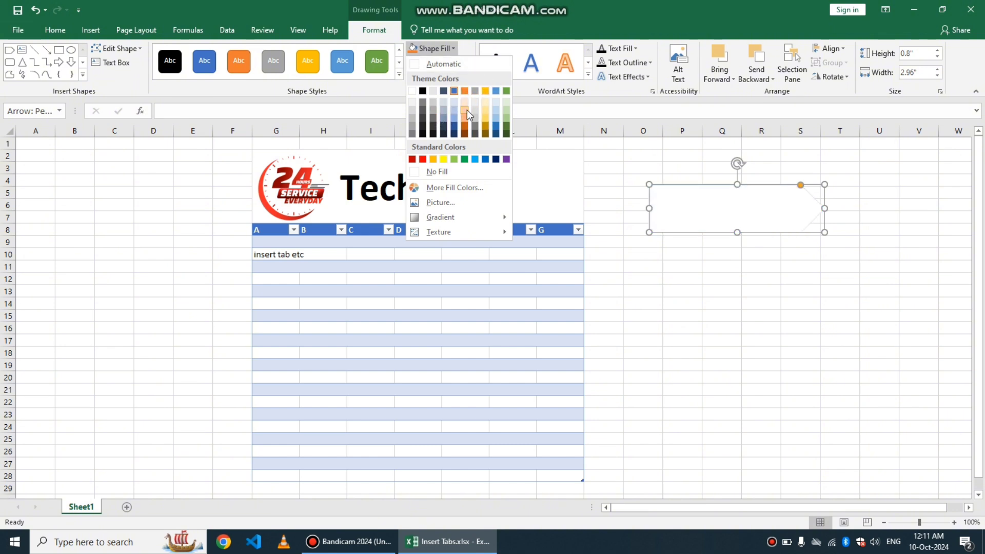
left_click(458, 175)
left_click(672, 254)
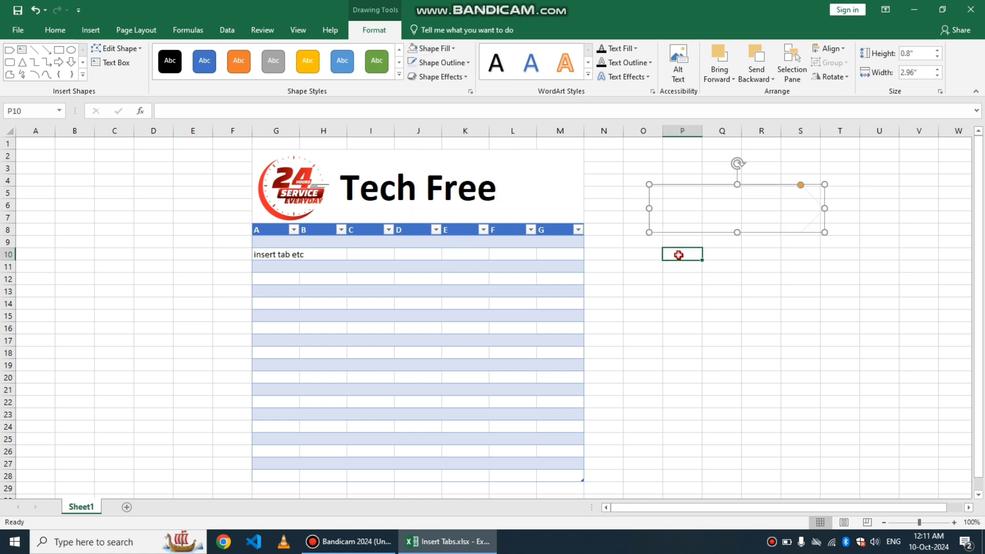
left_click(768, 215)
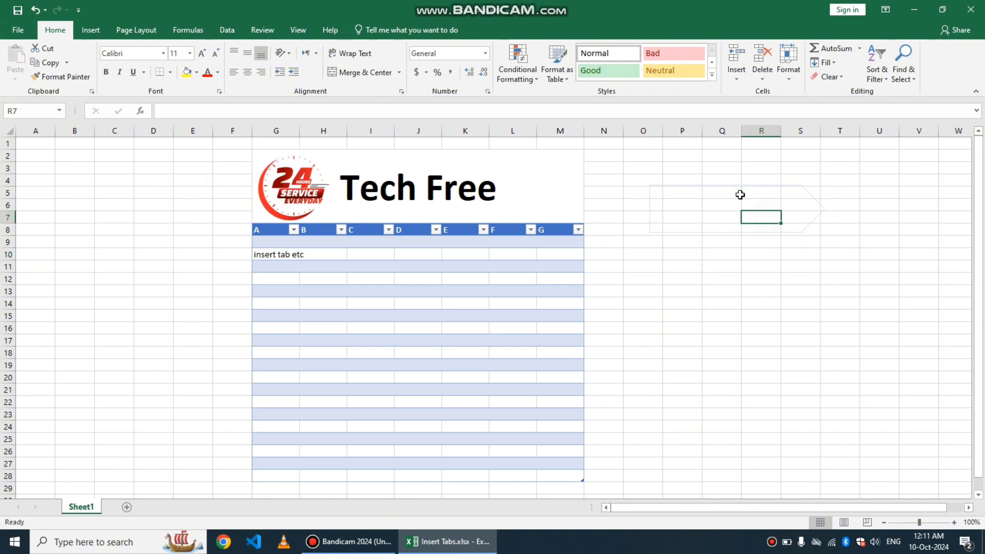
- Reselect the pentagon arrow and change its shape outline to a dark blue theme color
left_click(651, 186)
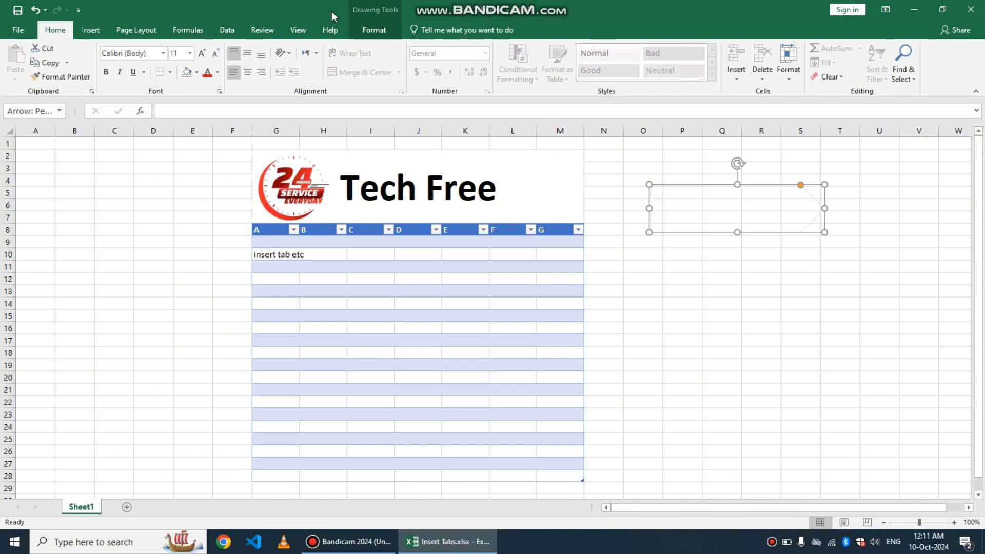
left_click(92, 30)
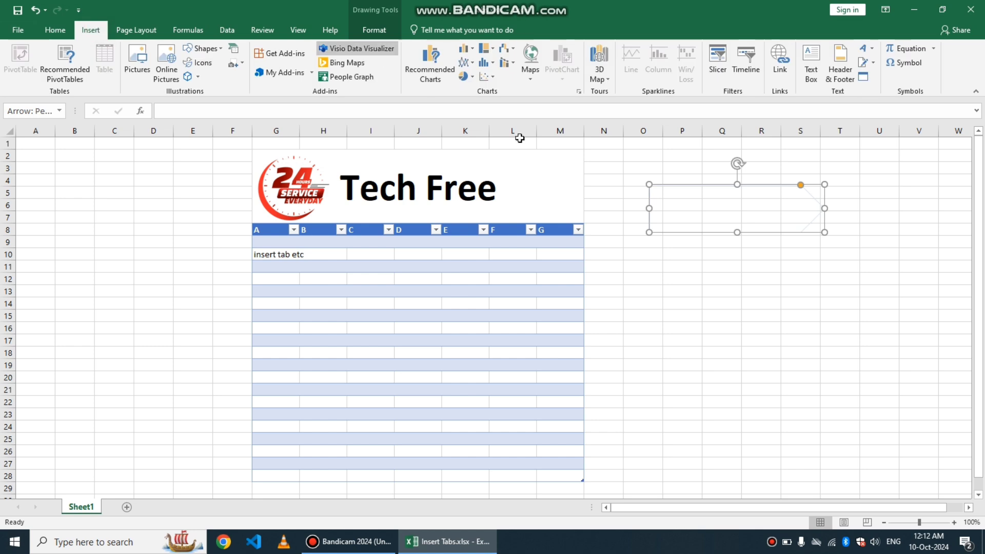
double_click(695, 206)
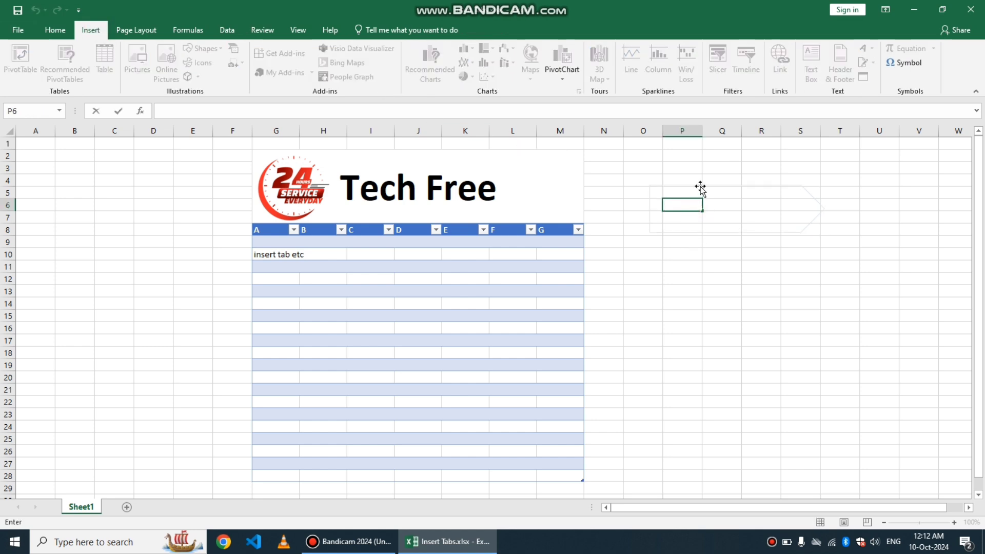
left_click(700, 188)
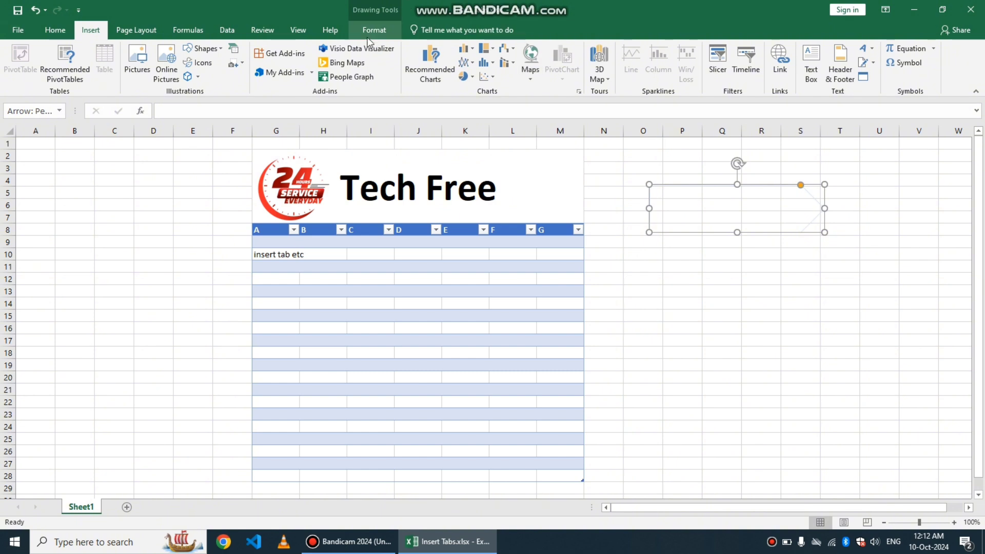
left_click(368, 33)
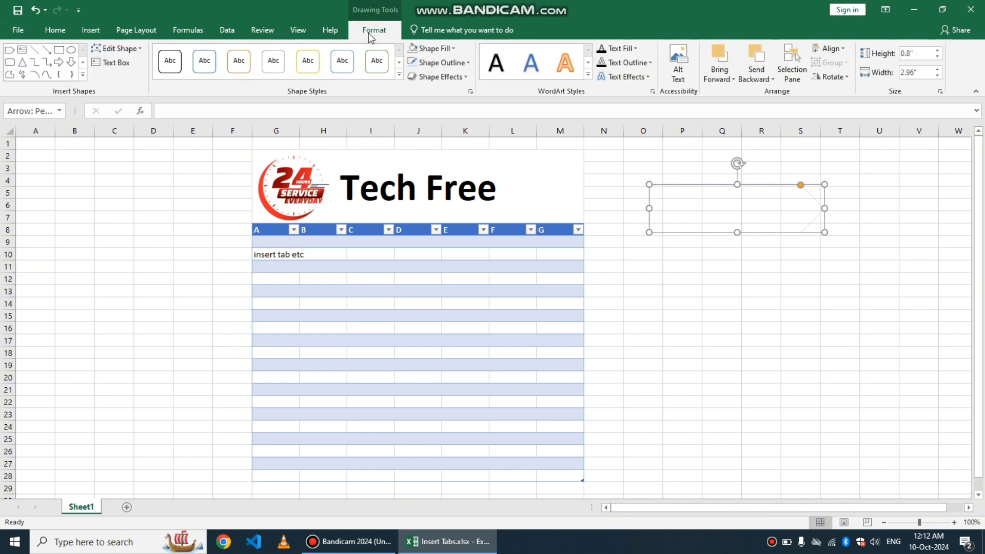
left_click(650, 60)
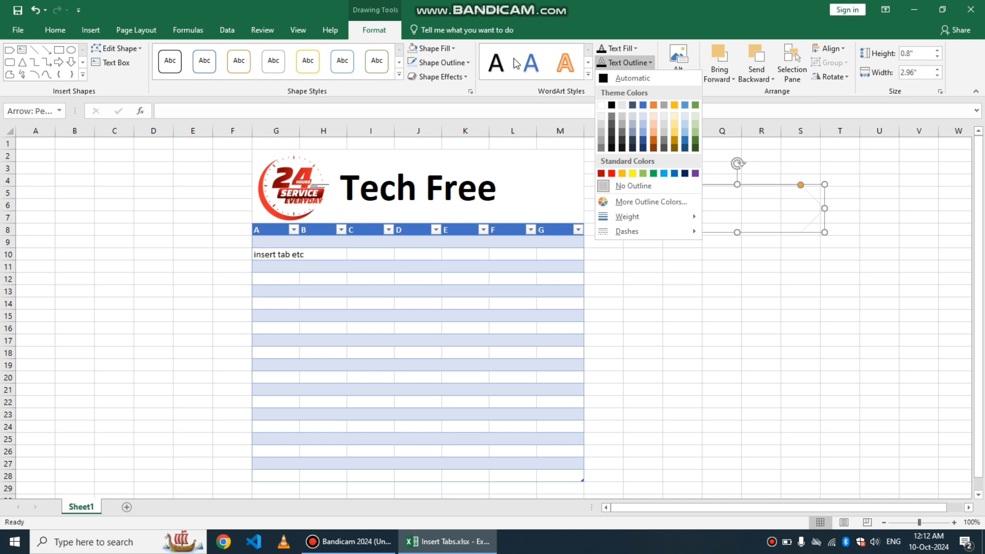
left_click(464, 64)
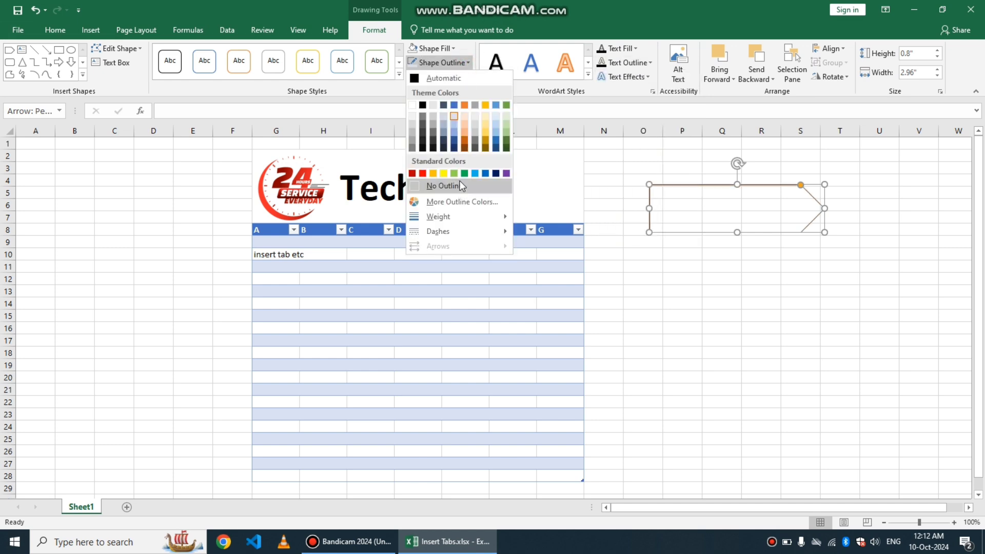
left_click(456, 142)
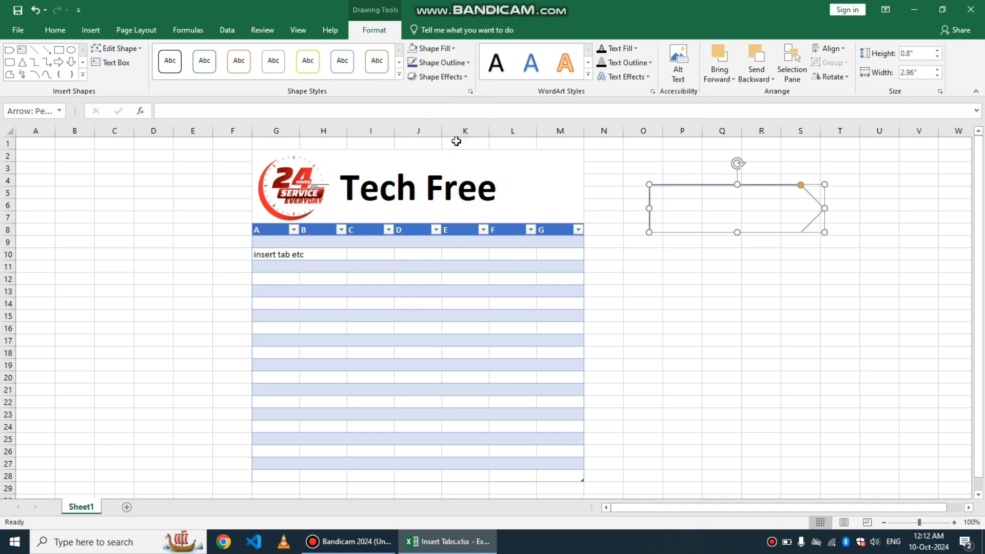
- Fill the pentagon arrow with the standard light green color and save the workbook
left_click(452, 48)
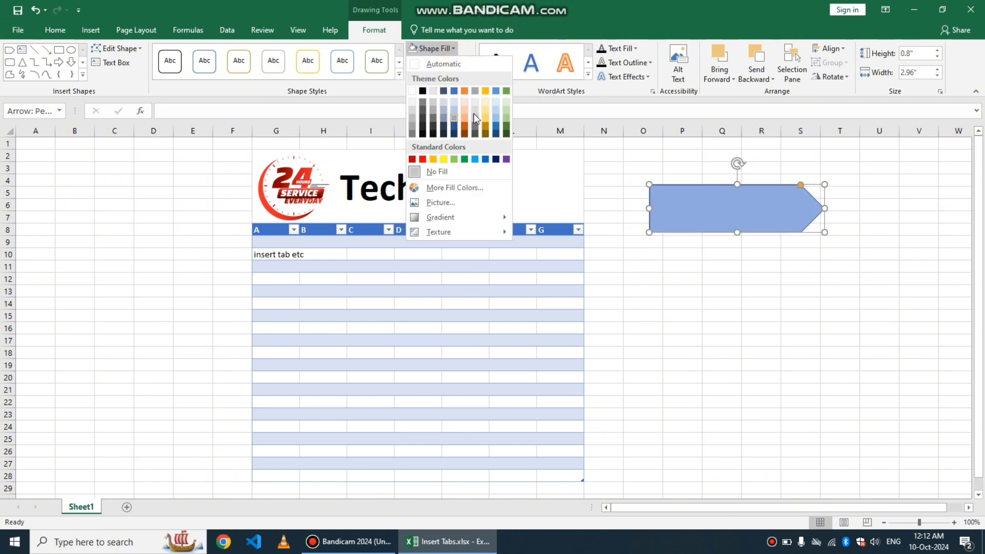
left_click(453, 159)
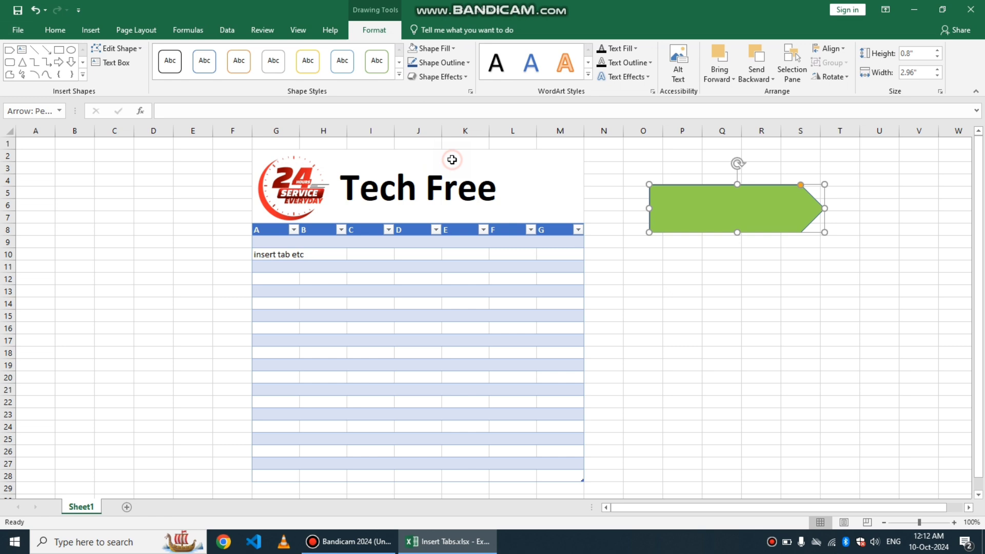
left_click(665, 329)
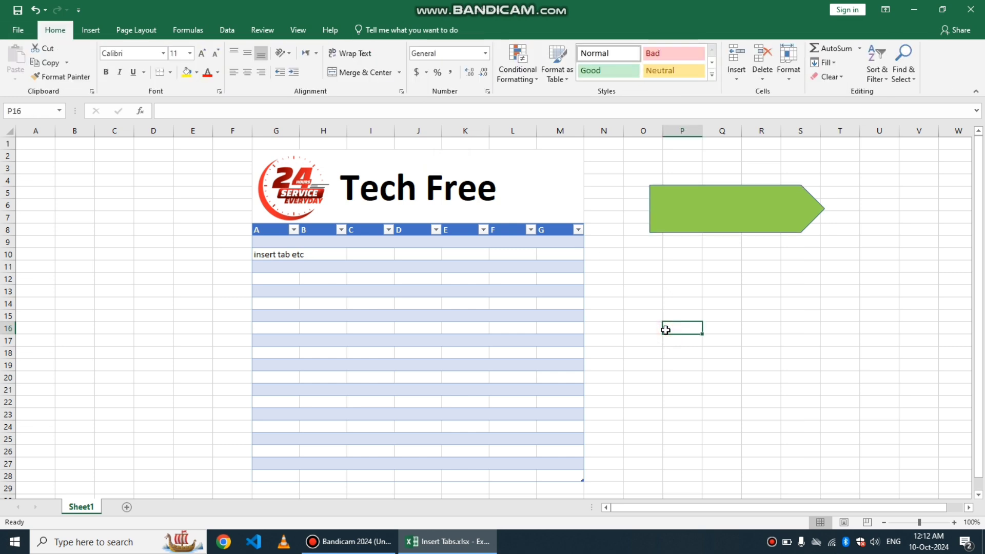
key("ctrl+s")
- Insert a right-curving block arrow about 1.87 inches high and 1.75 inches wide below the green pentagon arrow
left_click(92, 32)
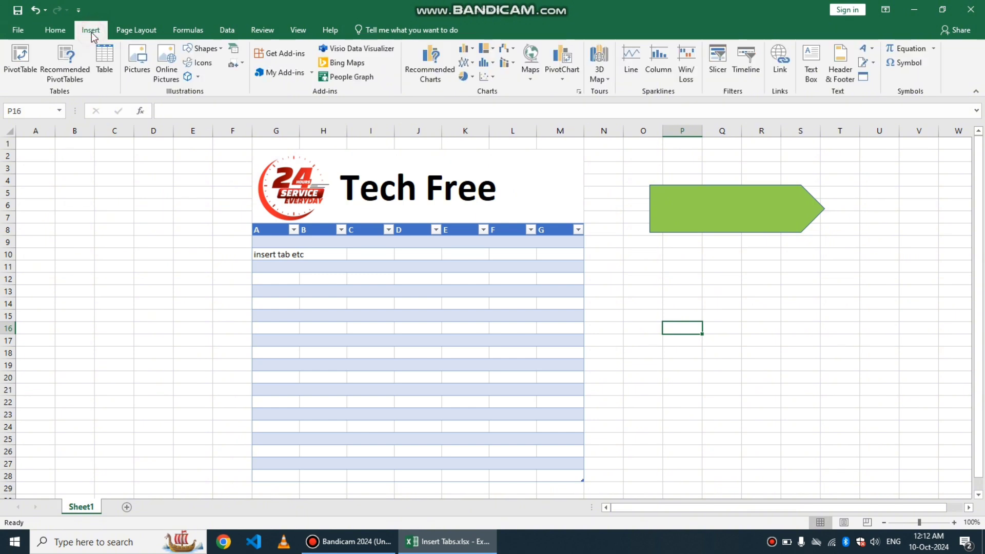
left_click(221, 49)
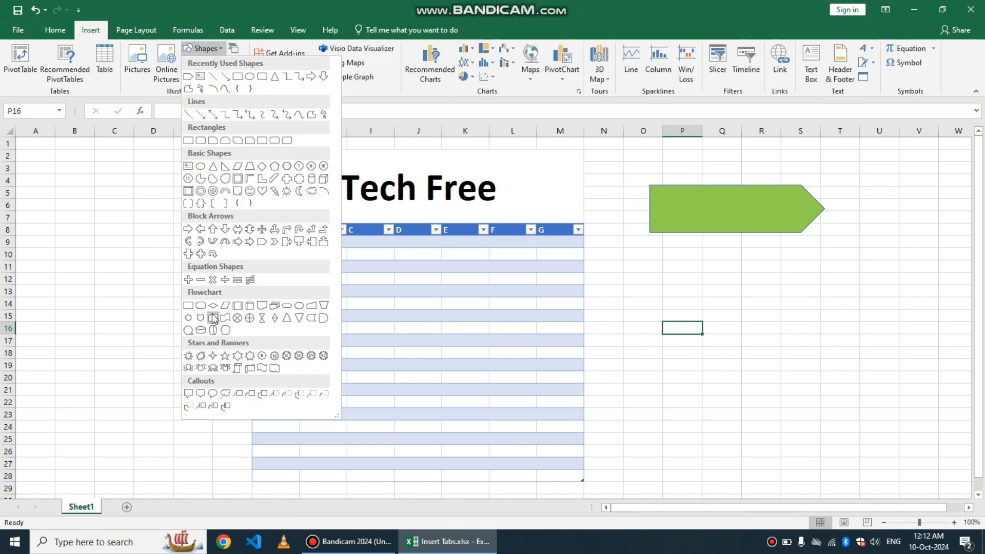
left_click(186, 242)
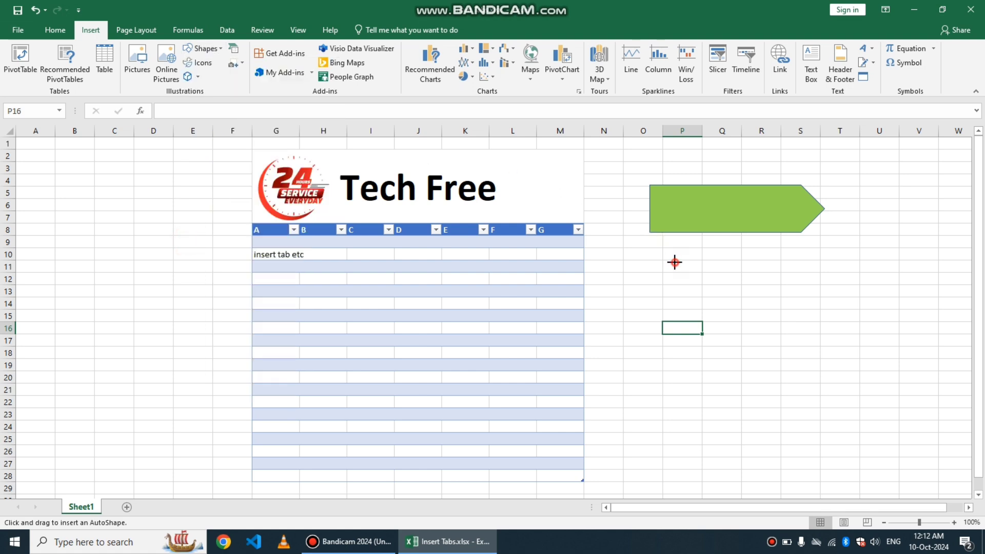
mouse_move(674, 262)
left_mouse_down()
mouse_move(756, 349)
mouse_move(773, 353)
mouse_move(778, 372)
left_mouse_up()
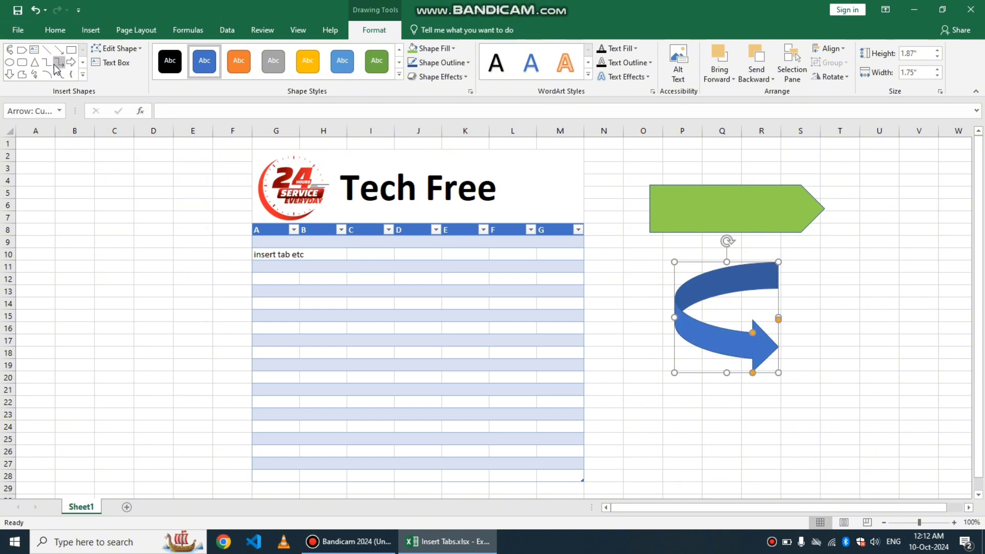
- Insert an isosceles triangle about 1.68 inches high and 2.41 inches wide beside the curved arrow, and widen it slightly
left_click(34, 62)
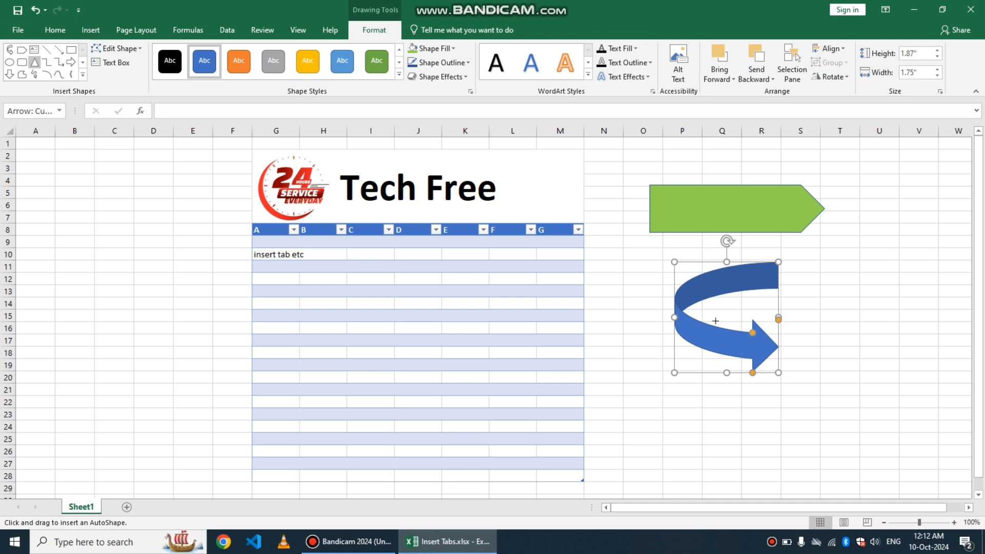
left_click_drag(853, 267, 722, 366)
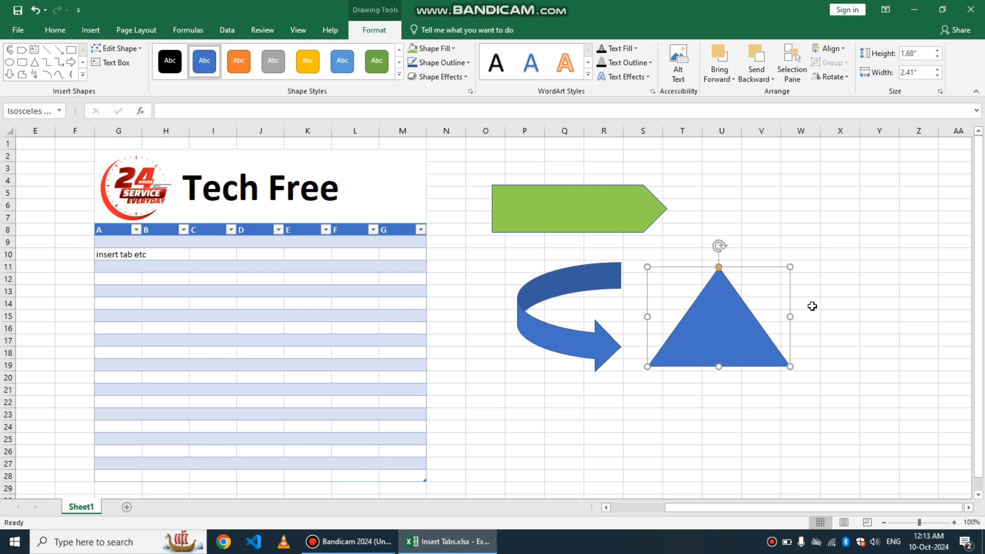
left_click_drag(793, 316, 798, 316)
left_click(547, 413)
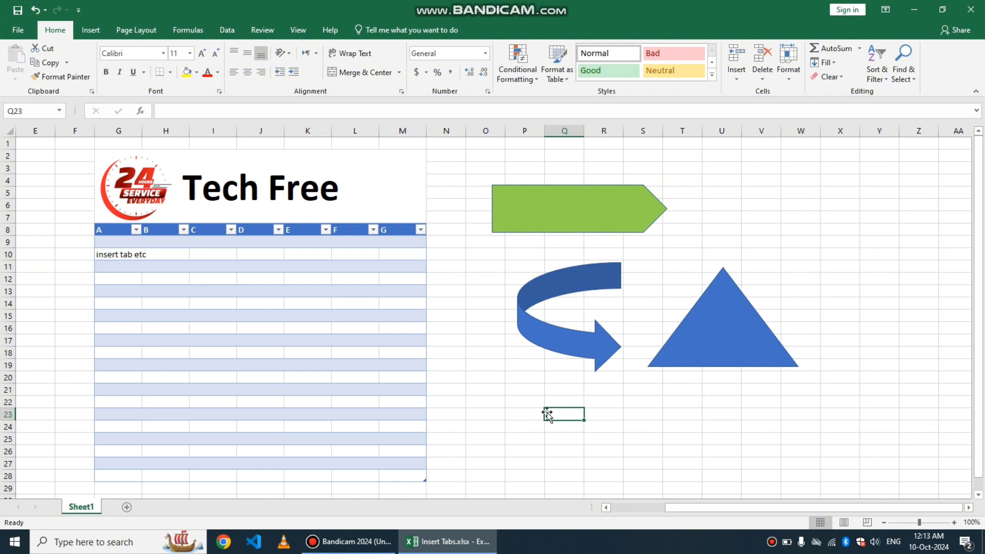
- Insert a blank 3-D 100% stacked column chart and move it over the triangle
left_click(91, 29)
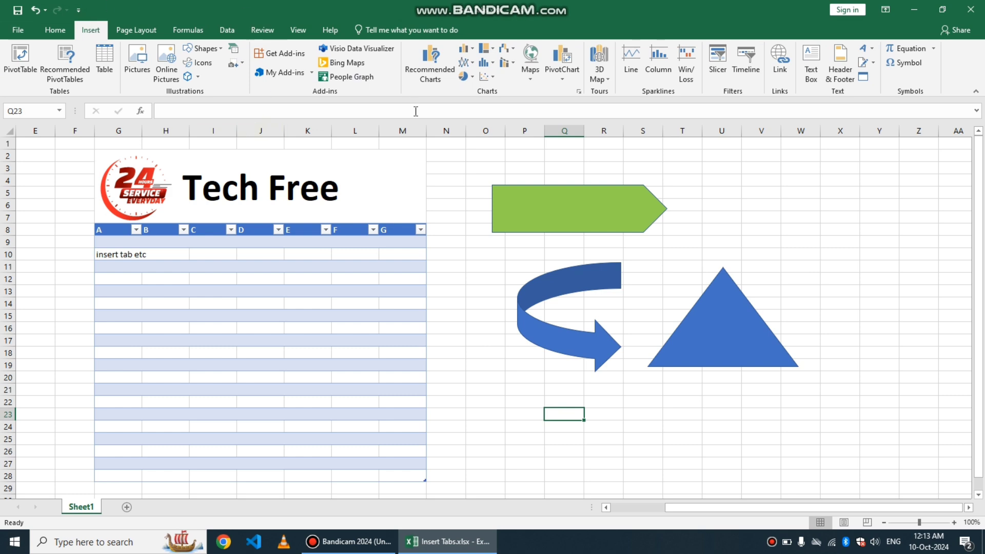
left_click(466, 49)
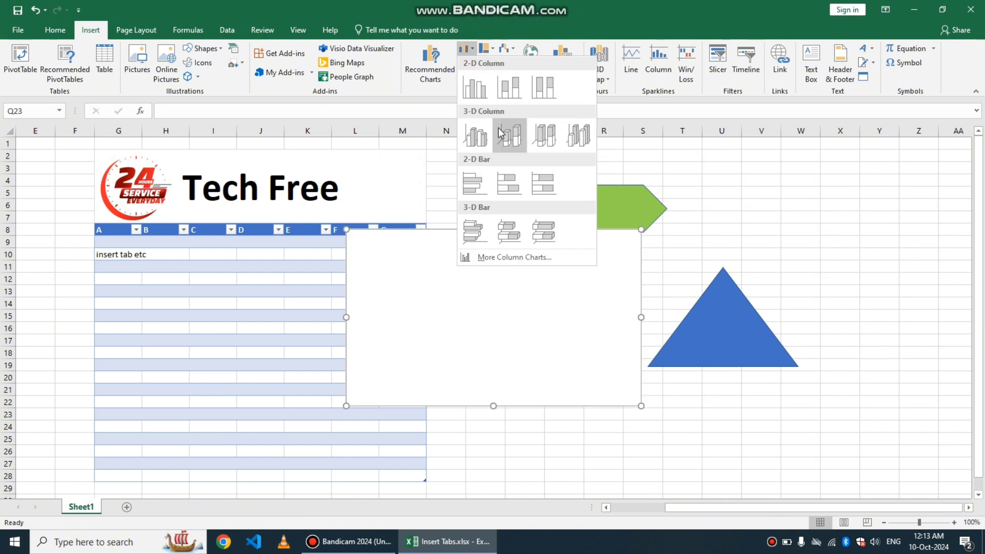
left_click(543, 134)
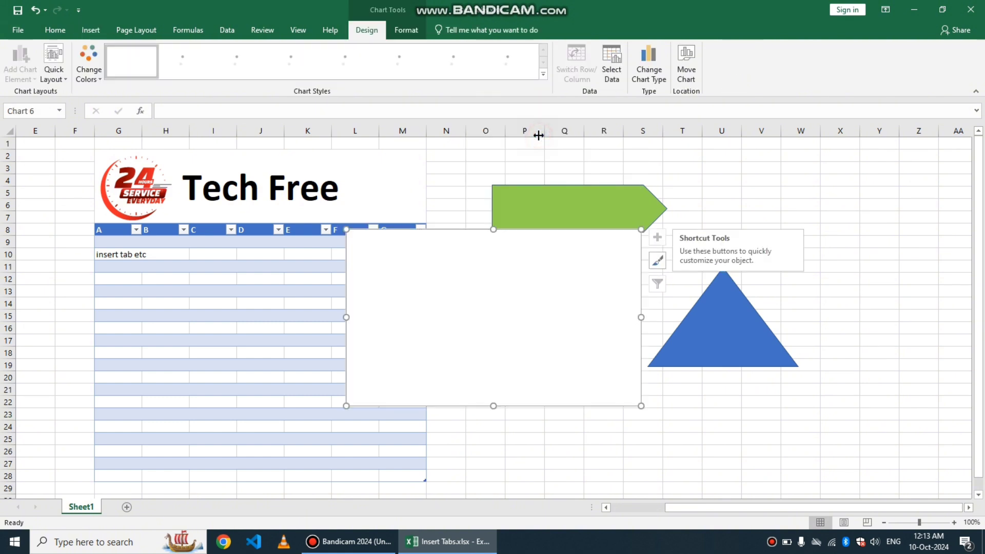
left_click_drag(615, 295, 922, 217)
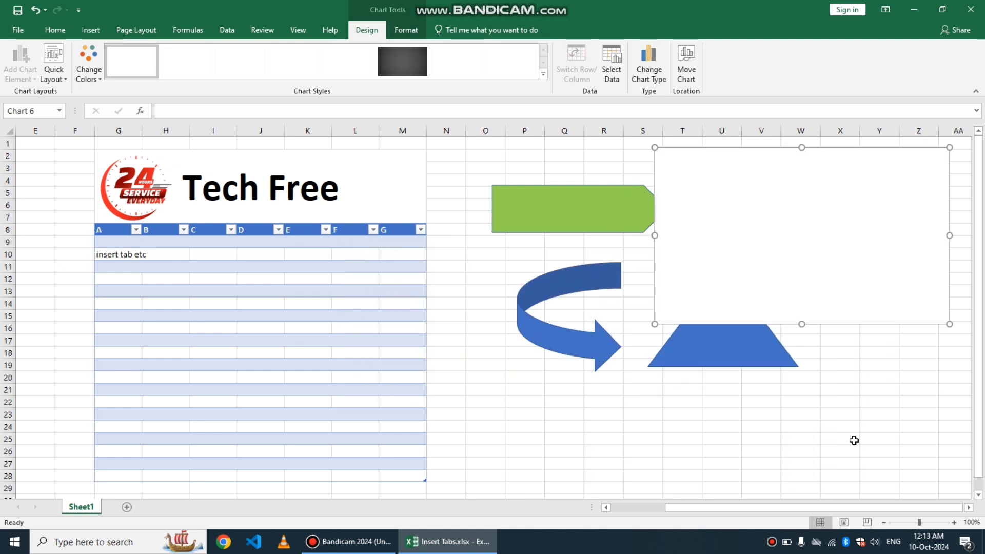
scroll(854, 440, "down", 2)
scroll(854, 440, "up", 1)
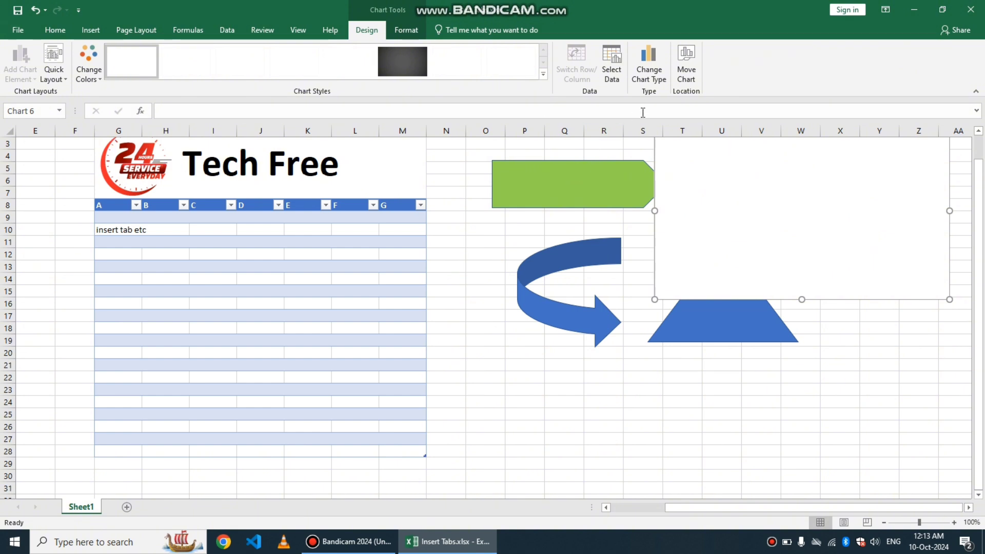
- Change the blank chart's type to Line and delete the chart
left_click(653, 79)
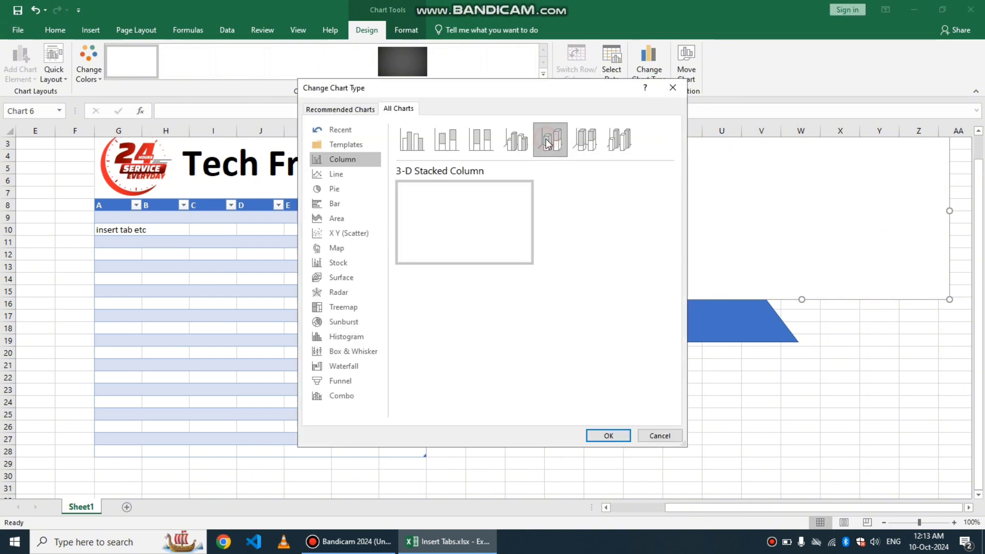
left_click(408, 140)
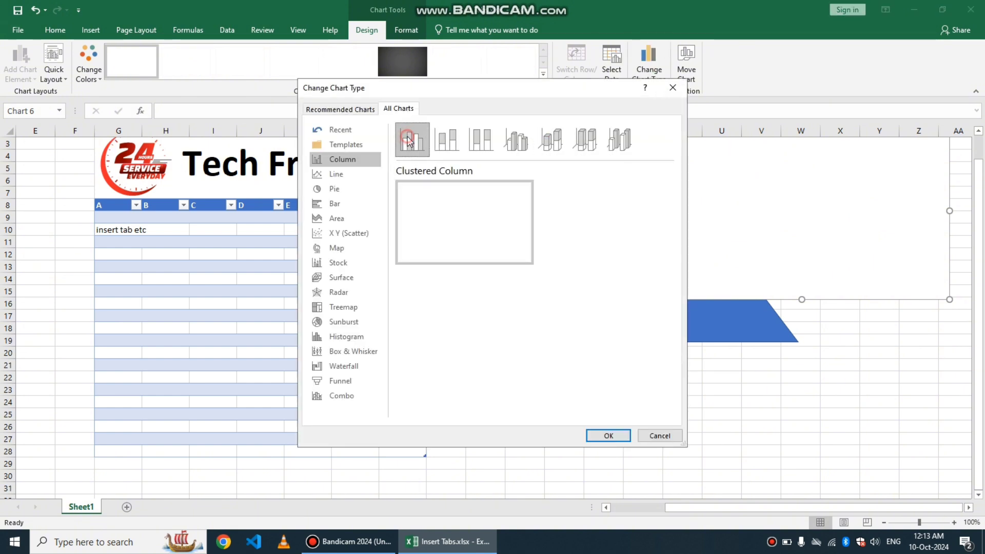
left_click(339, 175)
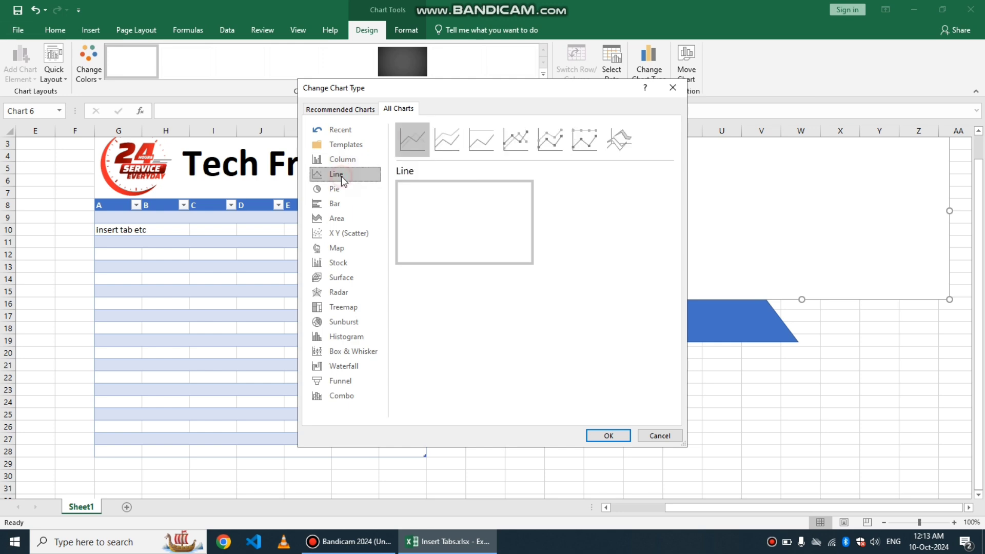
left_click(606, 435)
left_click(757, 225)
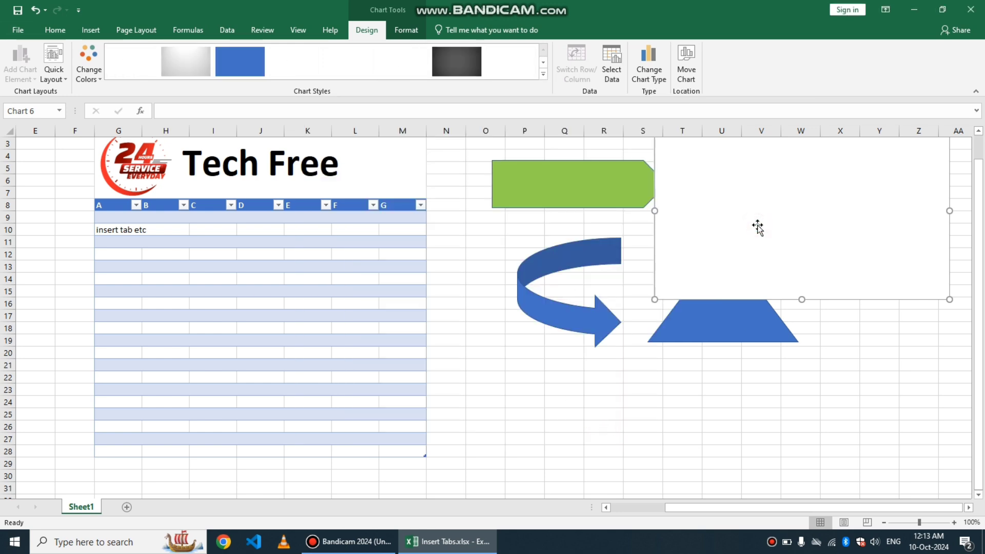
key("Delete")
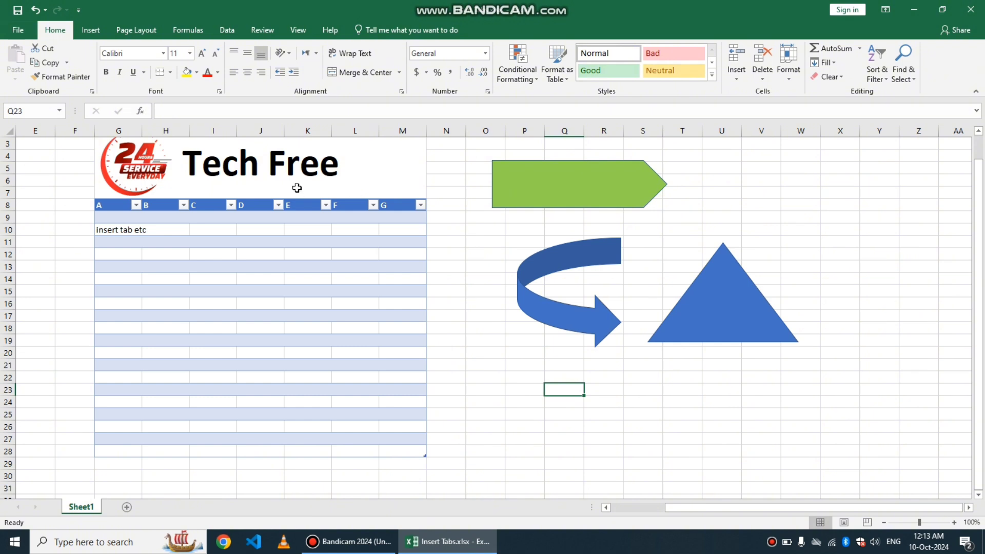
- Try to create line sparklines from the title and table range G2:M28, leaving the location range empty
left_click(248, 268)
left_click(101, 202)
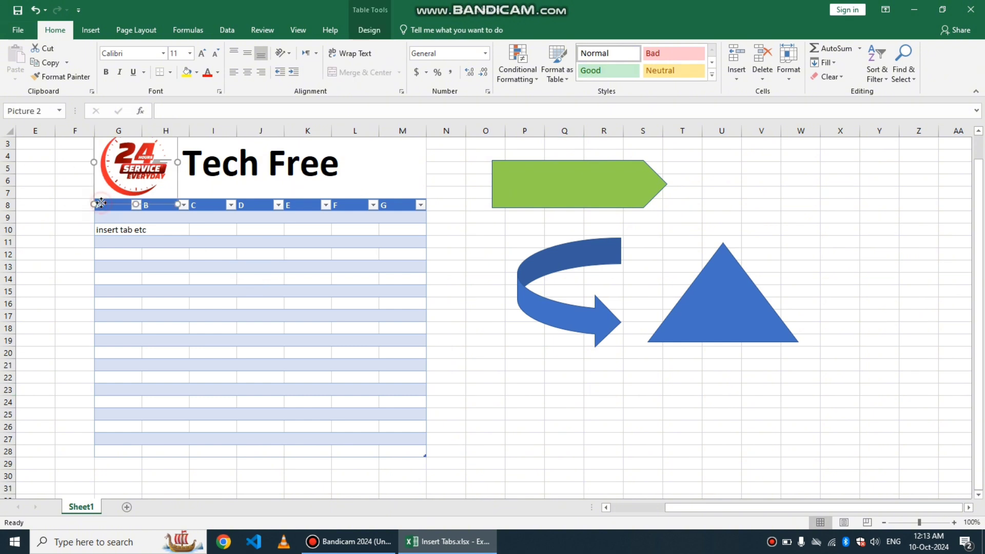
left_click_drag(388, 194, 130, 450)
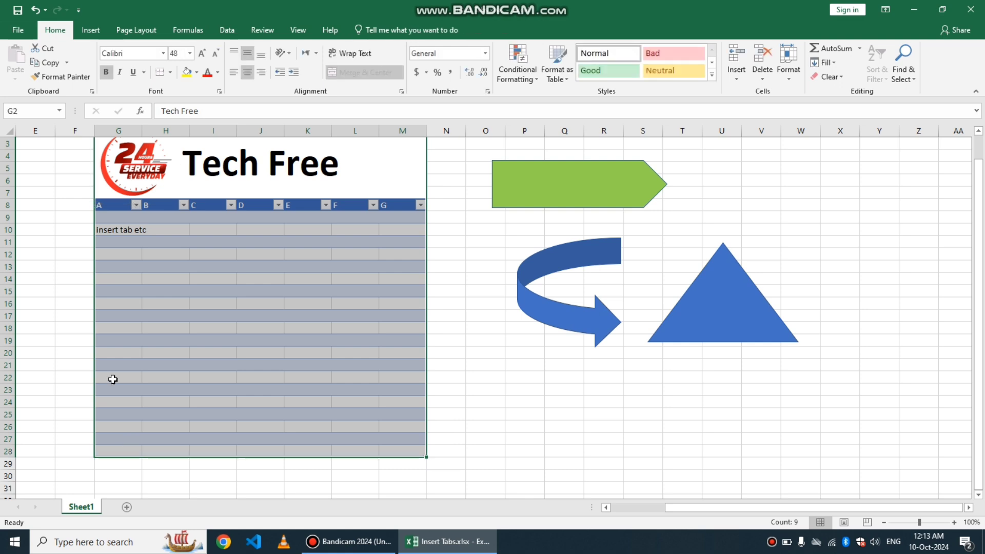
left_click(89, 31)
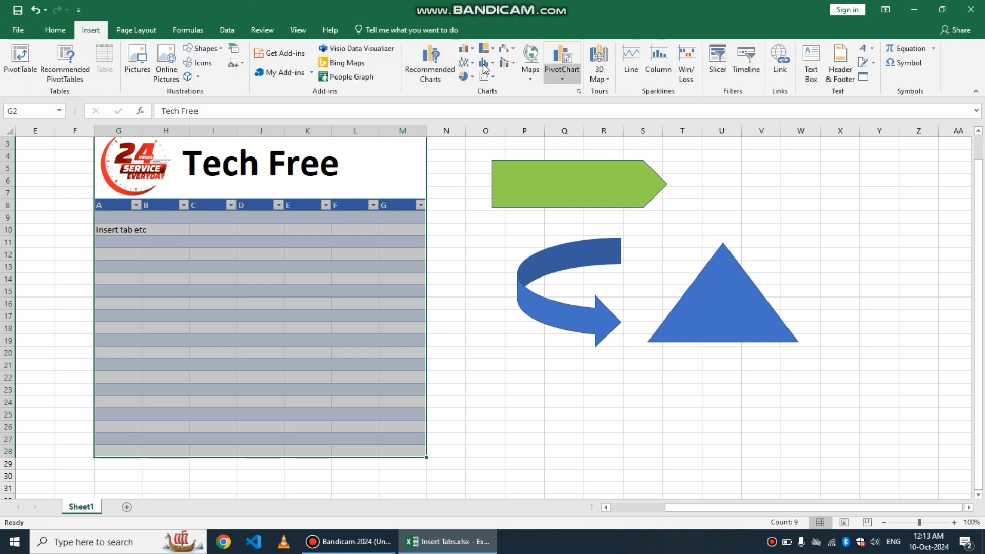
left_click(629, 72)
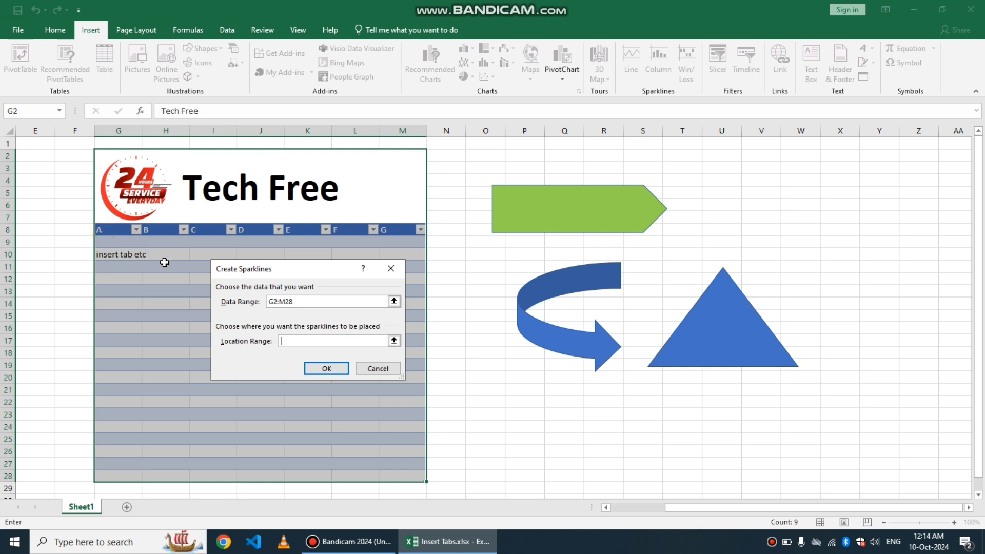
left_click(334, 373)
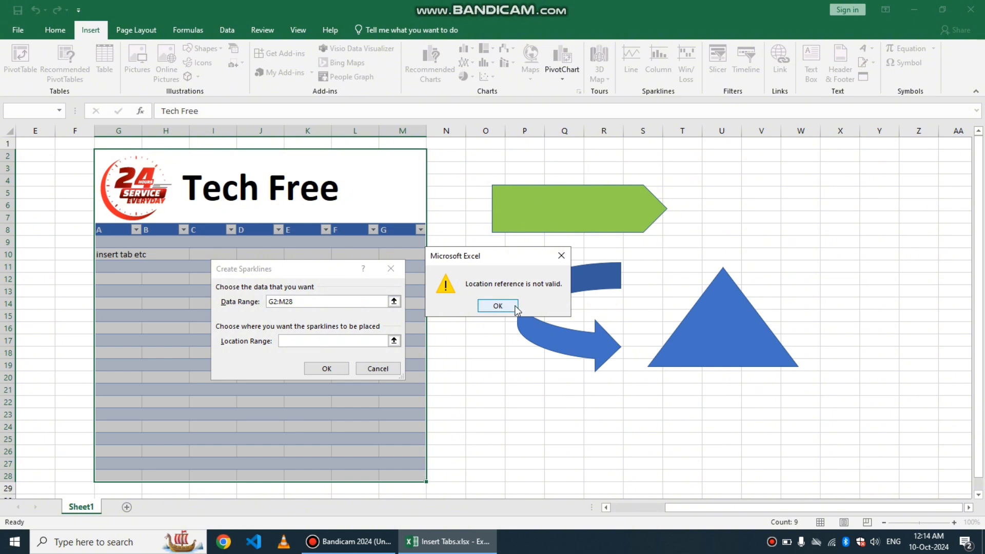
left_click(498, 305)
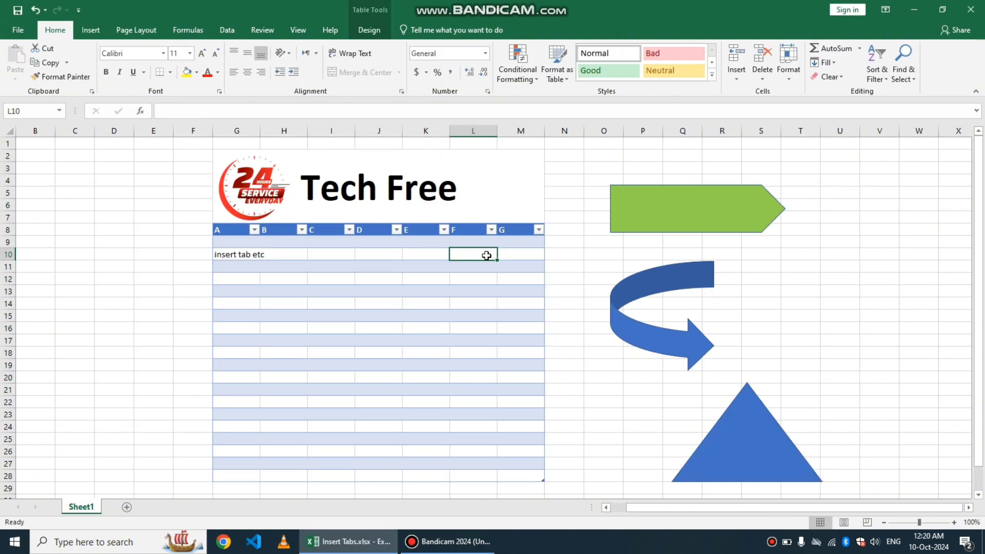
- Enter 1, 2, 3, 4, 5, 6 and 5 in cells L9 to L15 of the table's F column
left_click(477, 243)
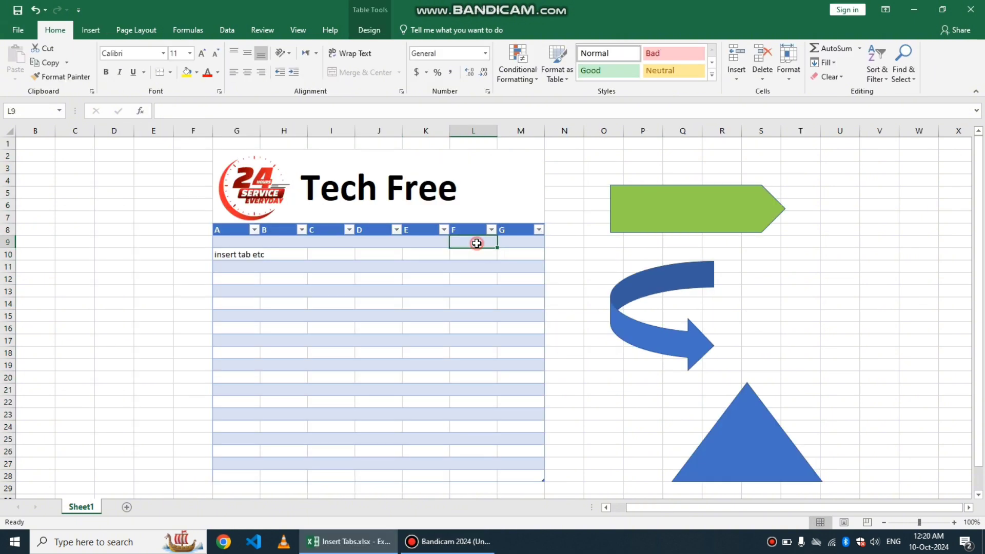
type("1")
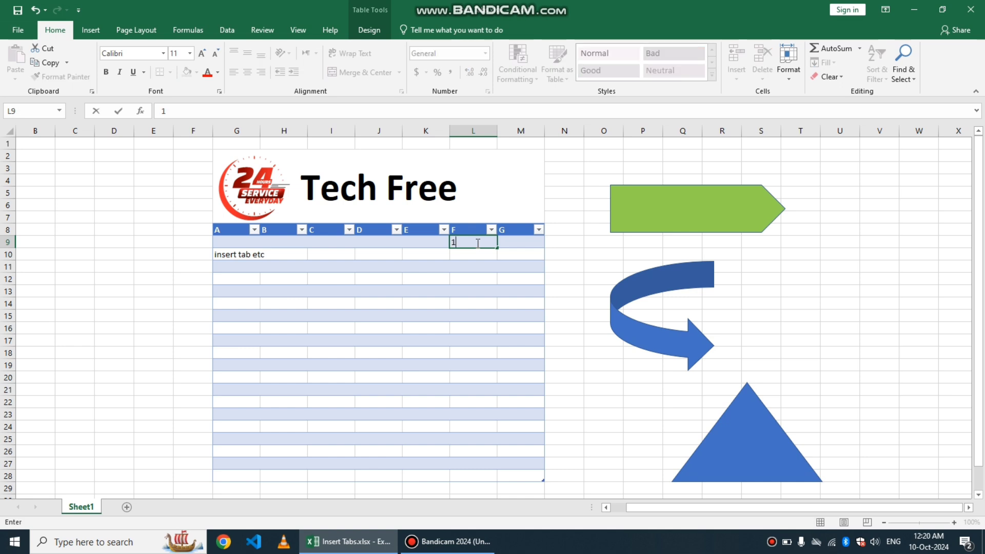
key("Return")
type("2")
key("Return")
type("3")
key("Return")
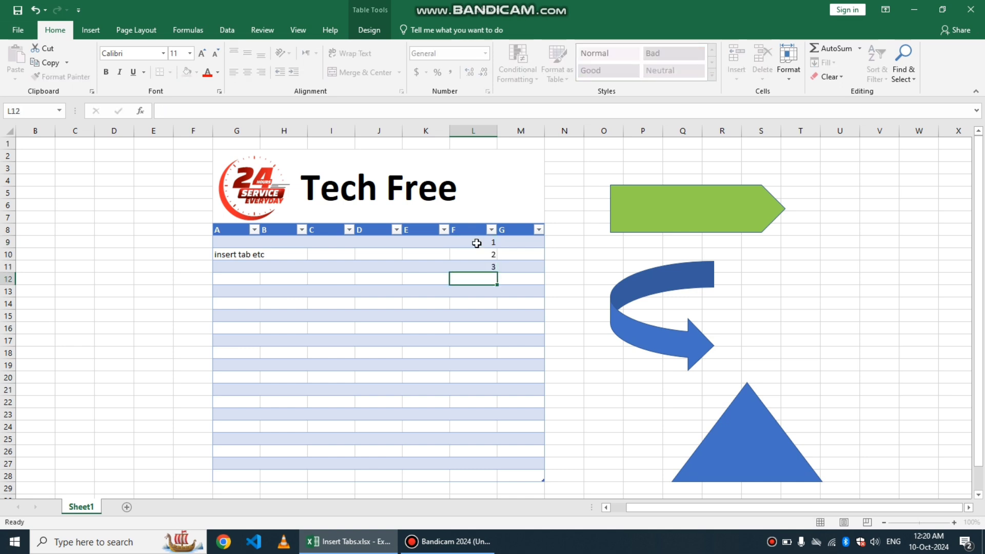
type("4")
key("Return")
type("5")
key("Return")
type("6")
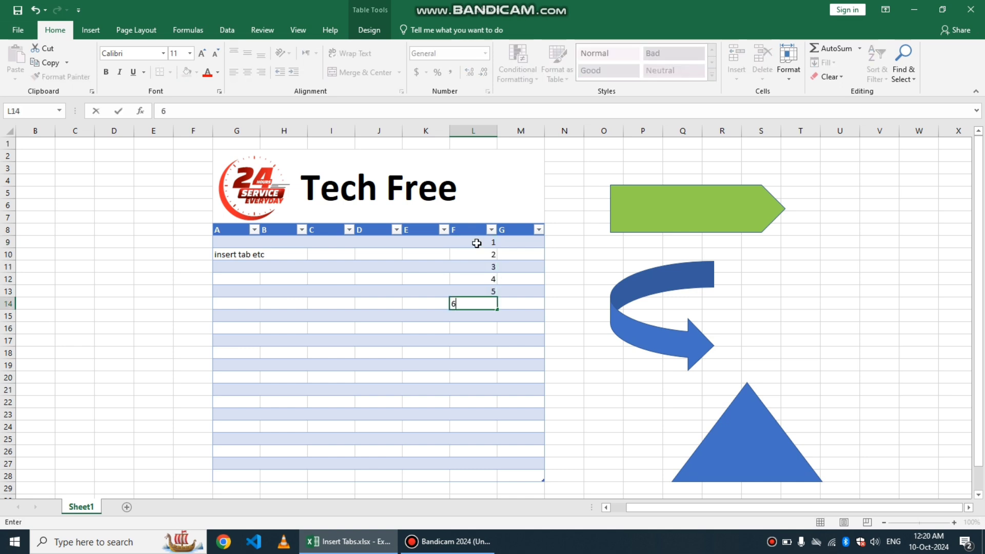
key("Return")
type("5")
key("Return")
- Enter 5543432, 5546, 554, 554, 6666 and 4444 in cells L16 to L21, and 23435 in L23
type("554")
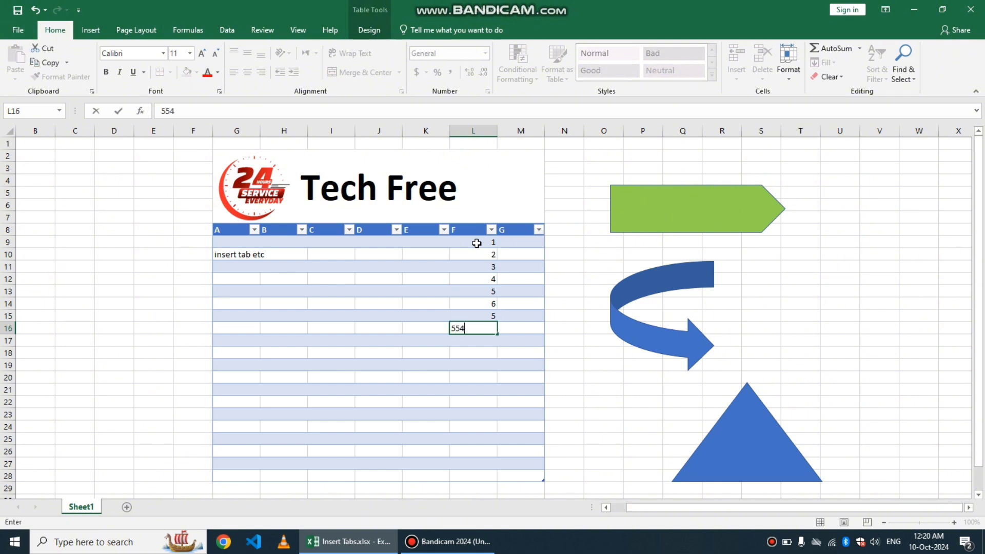
type("3432")
key("Return")
type("5546")
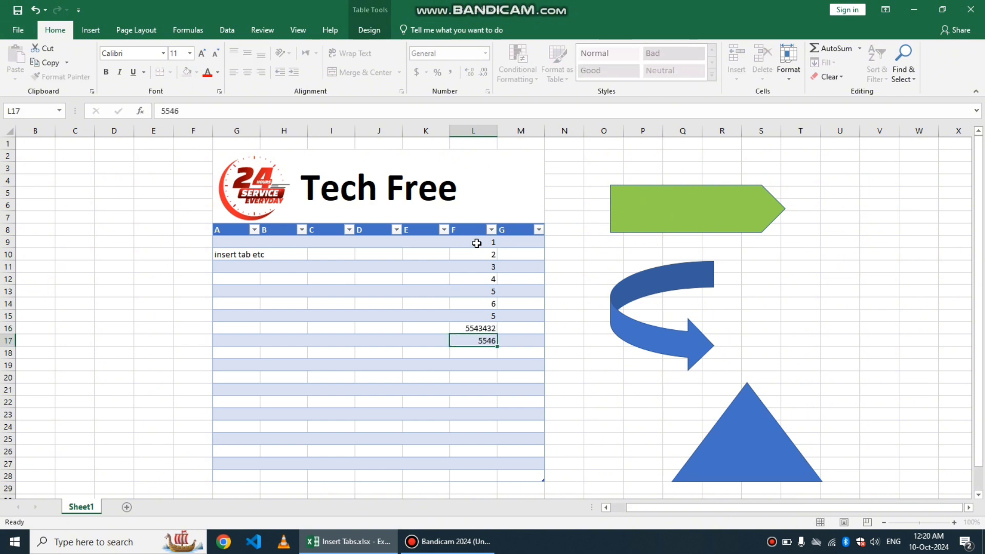
key("Return")
type("554")
key("Return")
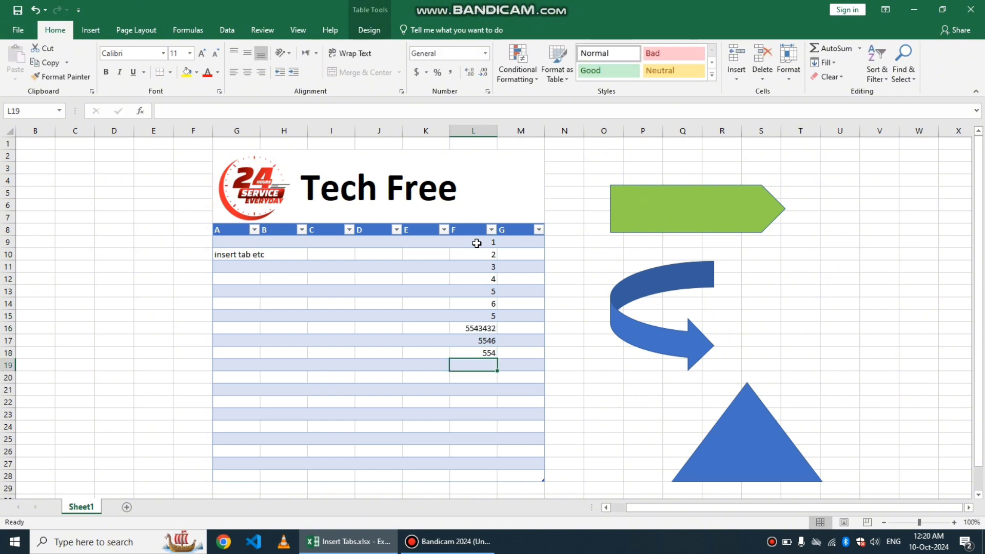
type("554")
key("Return")
type("6666")
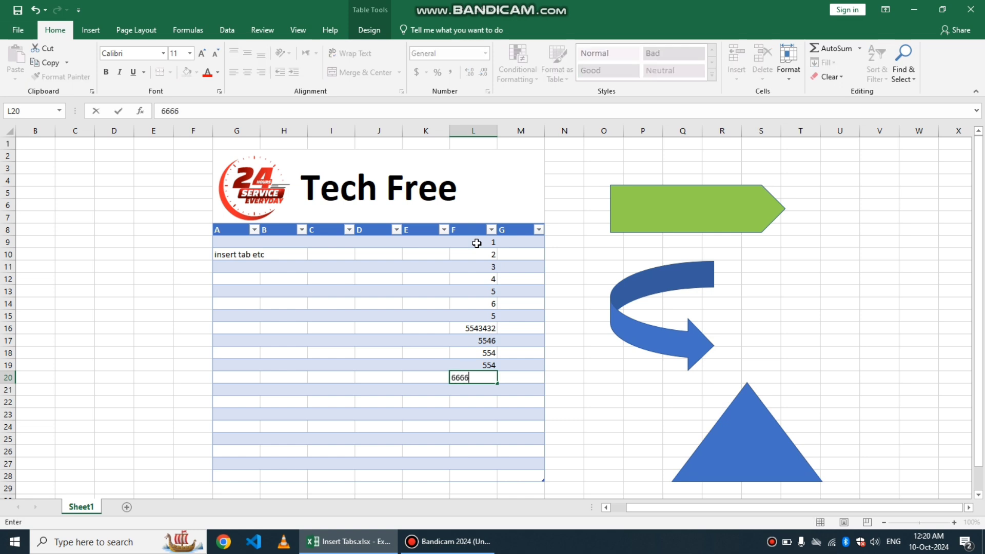
key("Return")
type("4444")
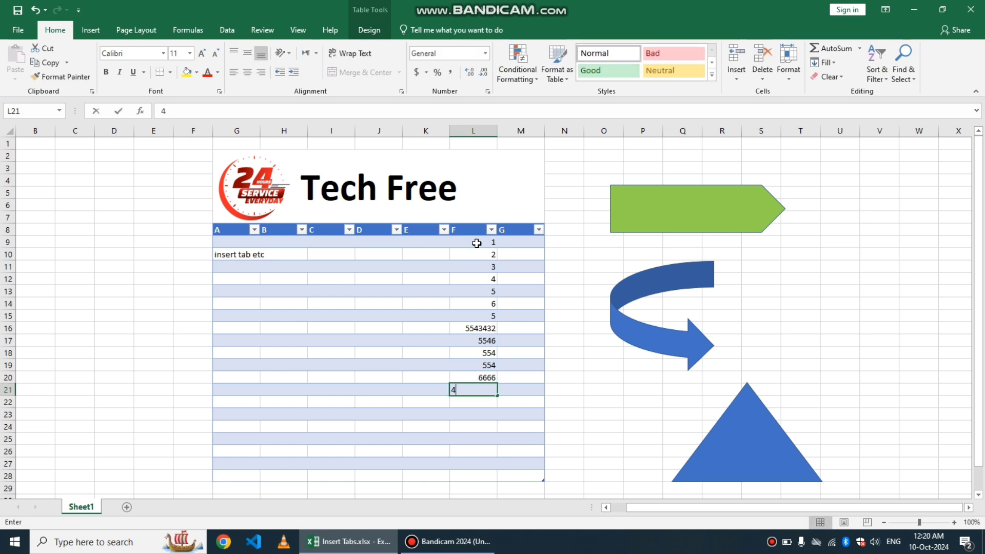
key("Return")
key("Return")
type("23435")
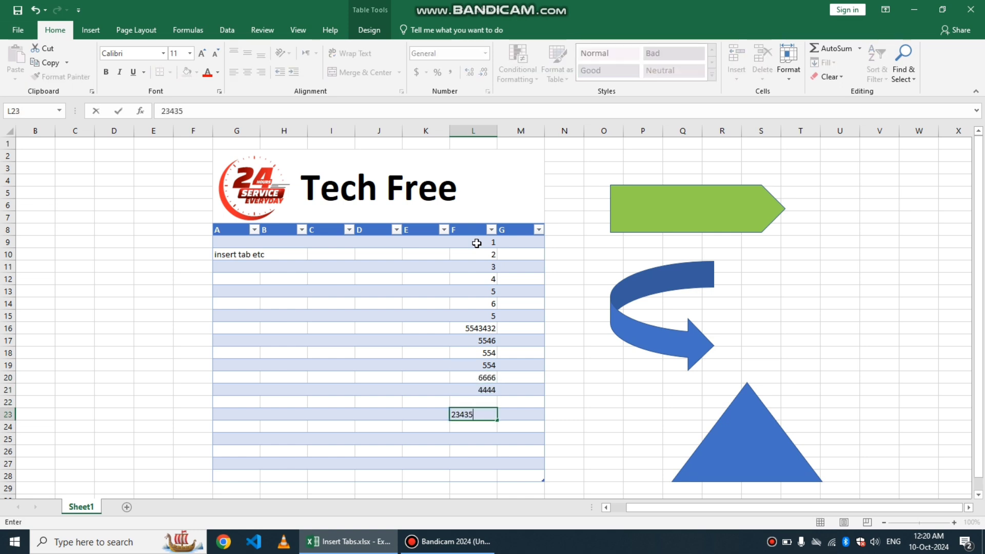
key("Return")
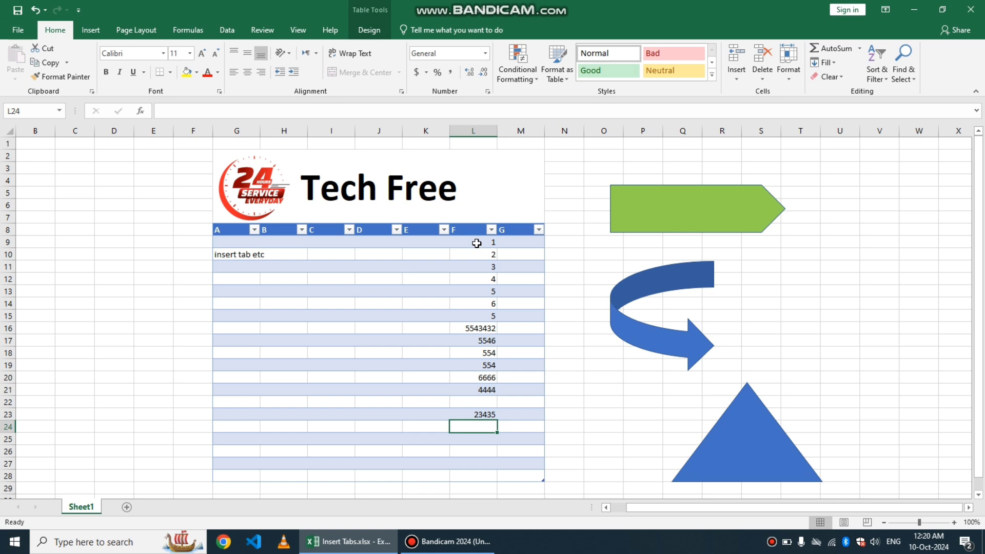
- Insert a 2-D Line with Markers chart from cells L9 to L24 and move it left, clear of the table's F column
right_click(477, 244)
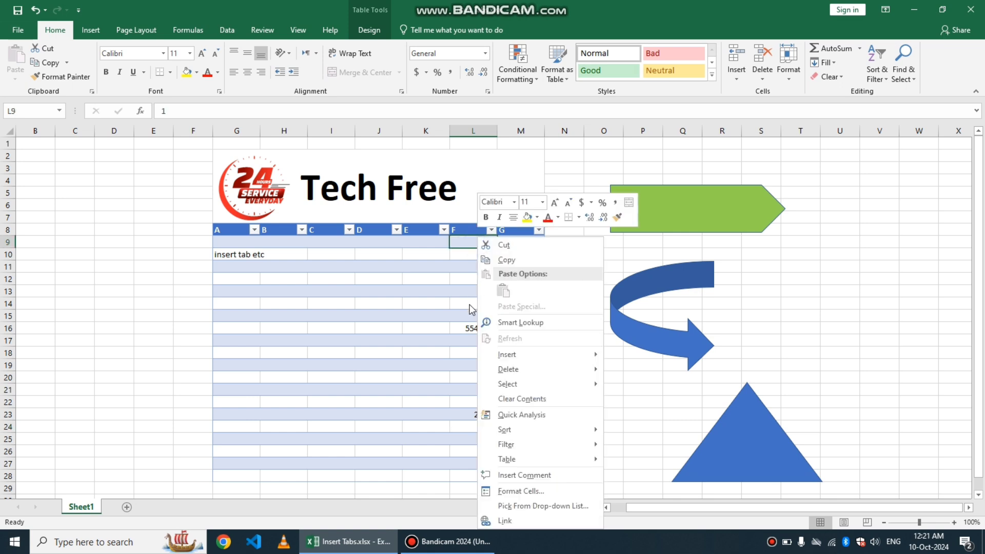
left_click(467, 241)
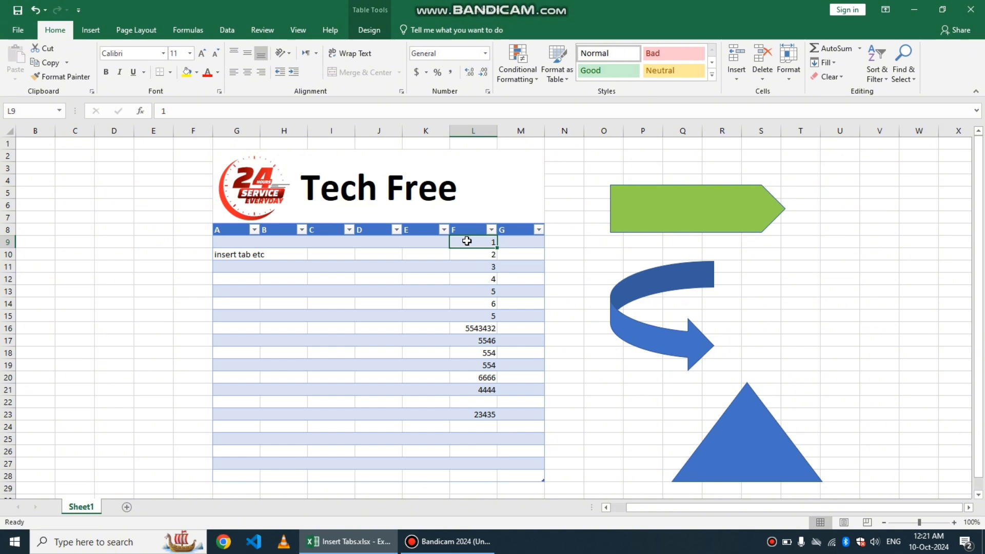
key("shift+Down")
key("shift+Down")
key("shift+Down")
key("shift+Down")
key("shift+Down")
key("shift+Down")
key("shift+Down")
key("shift+Down")
key("shift+Down")
key("shift+Down")
key("shift+Down")
key("shift+Down")
key("shift+Down")
key("shift+Down")
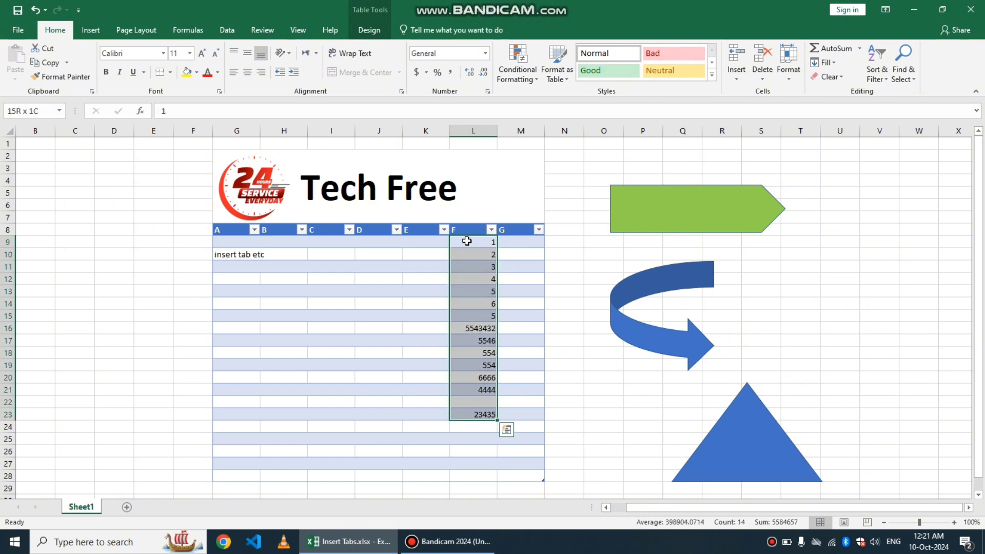
key("shift+Down")
key("shift+Down")
key("shift+Down")
key("shift+Down")
key("shift+Down")
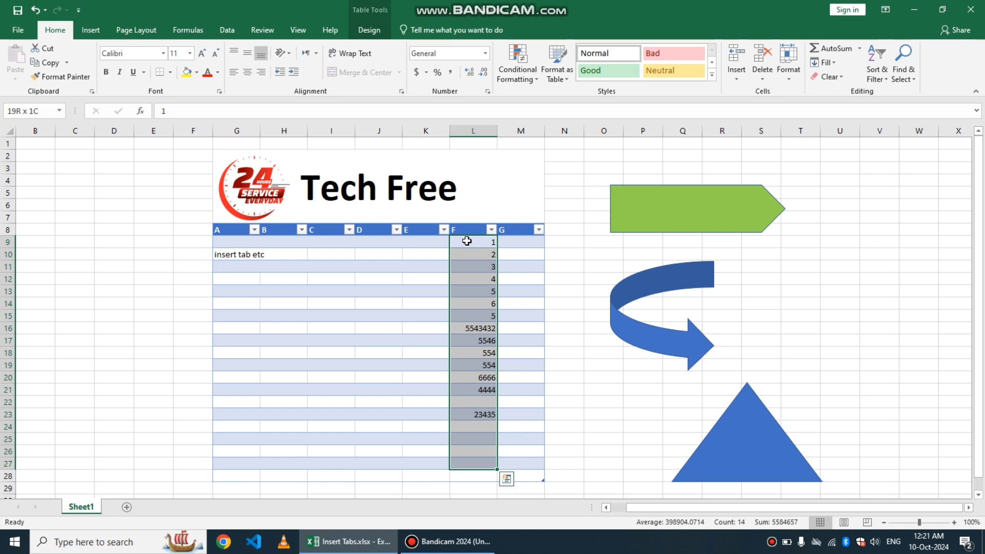
key("shift+Up")
key("shift+Up")
key("shift+Up")
key("shift+Up")
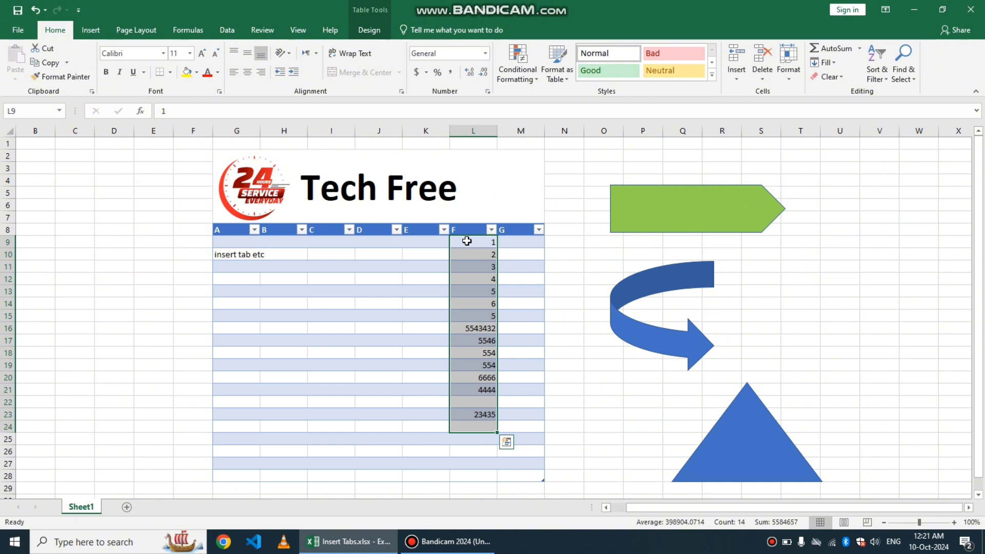
left_click(88, 31)
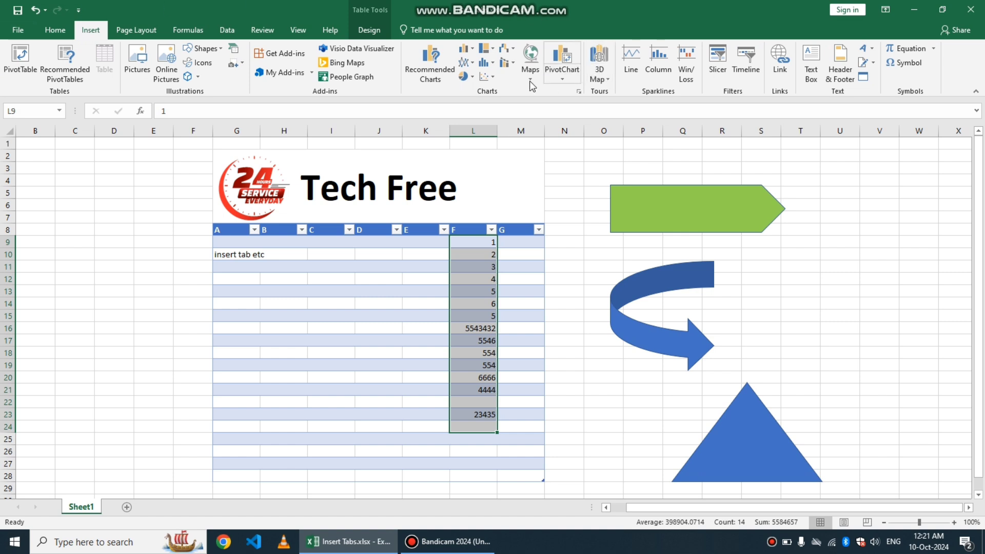
left_click(485, 63)
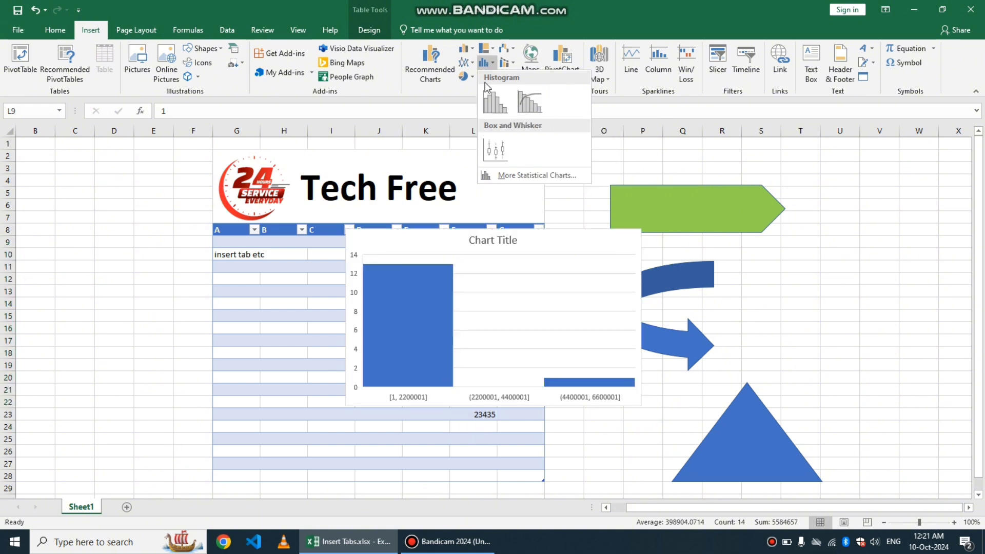
left_click(465, 62)
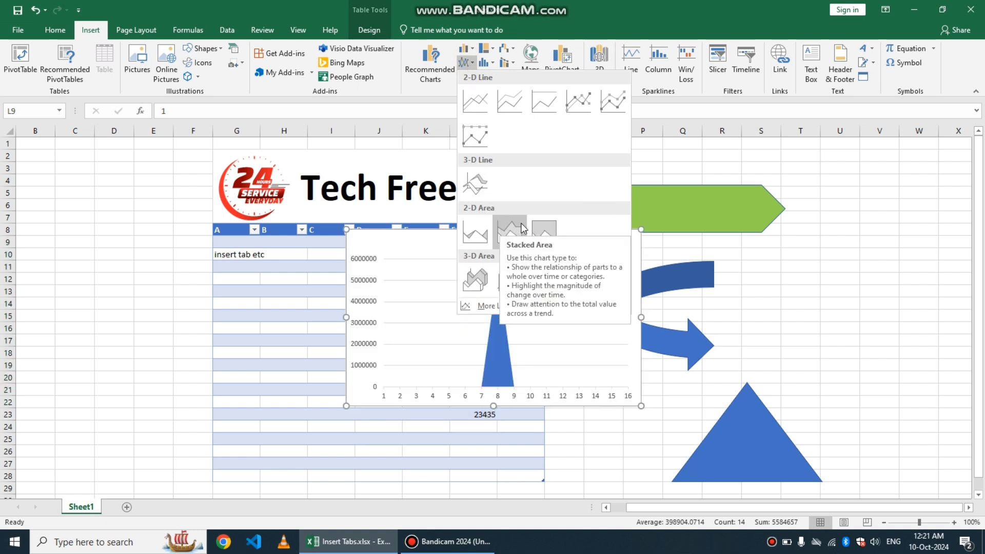
left_click(577, 97)
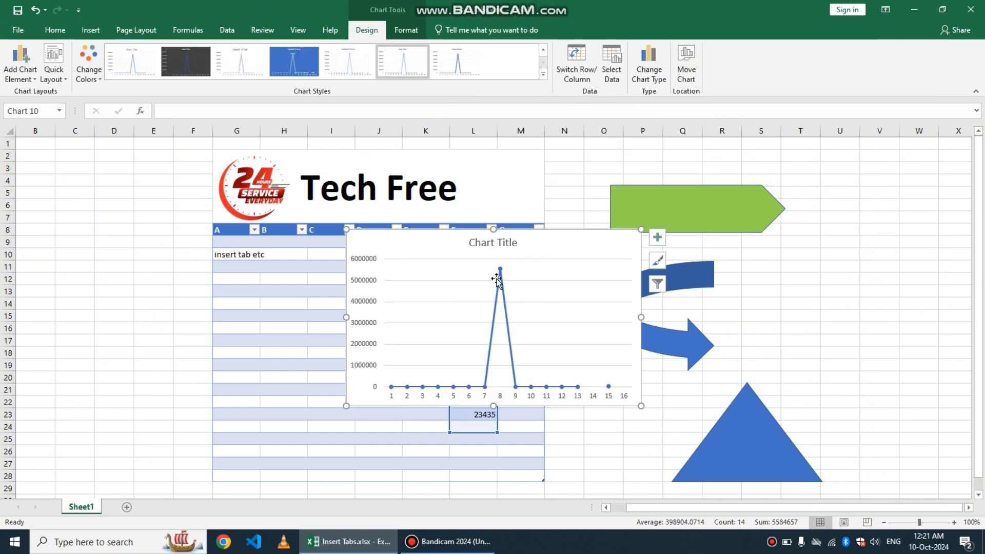
mouse_move(531, 242)
left_mouse_down()
mouse_move(733, 215)
mouse_move(703, 231)
mouse_move(278, 238)
mouse_move(290, 241)
left_mouse_up()
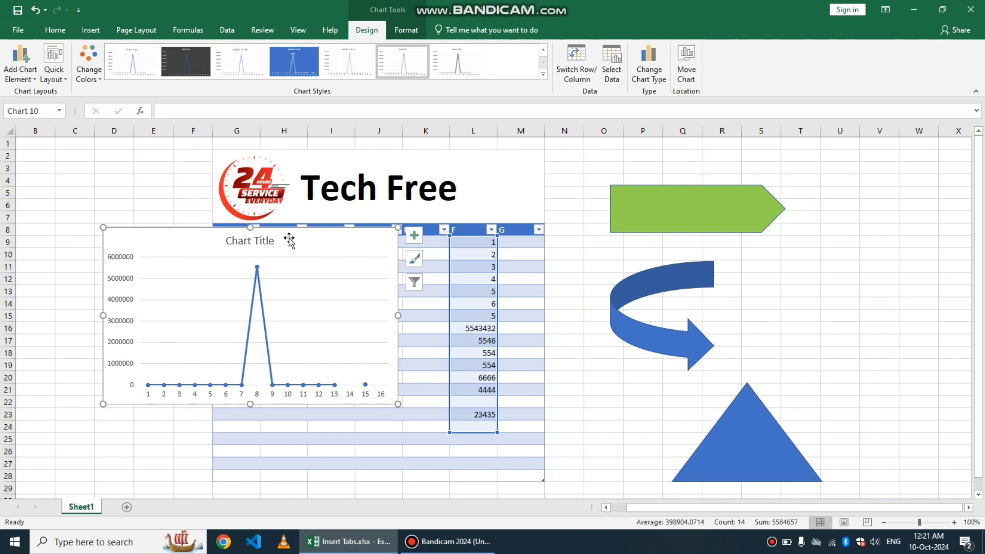
- Set the value in cell L16 of the table's F column to 555
left_click(474, 242)
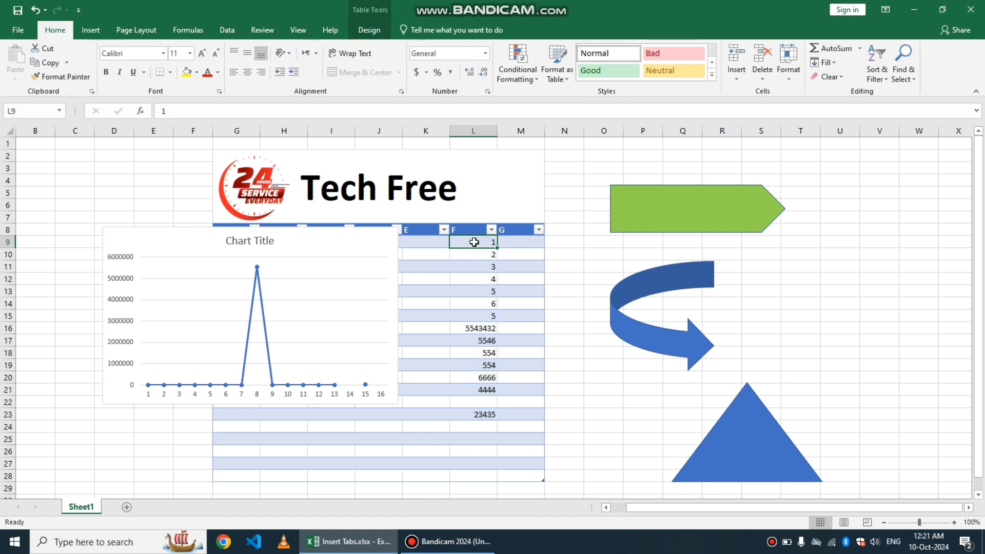
key("Down")
key("Down")
key("Down")
key("Down")
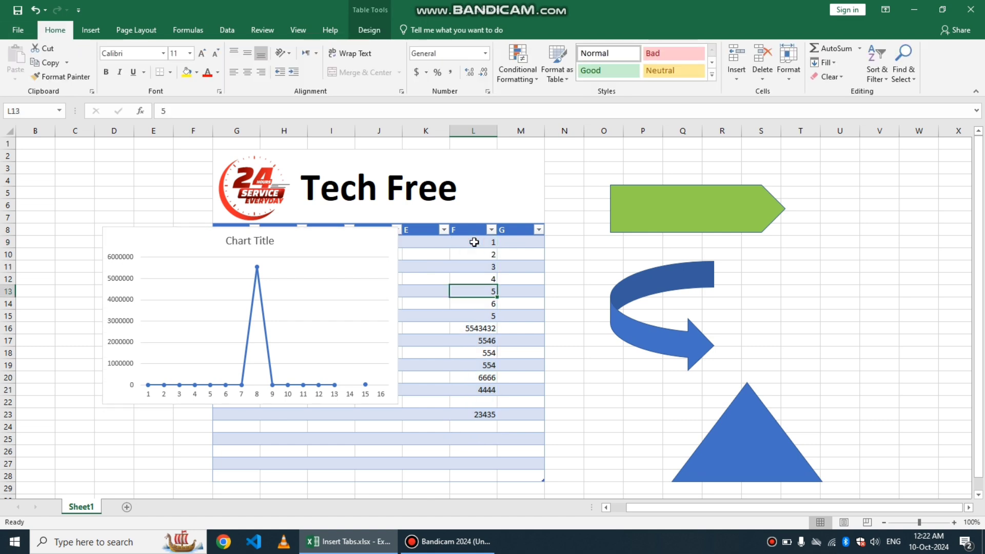
key("Down")
key("Down")
key("Down")
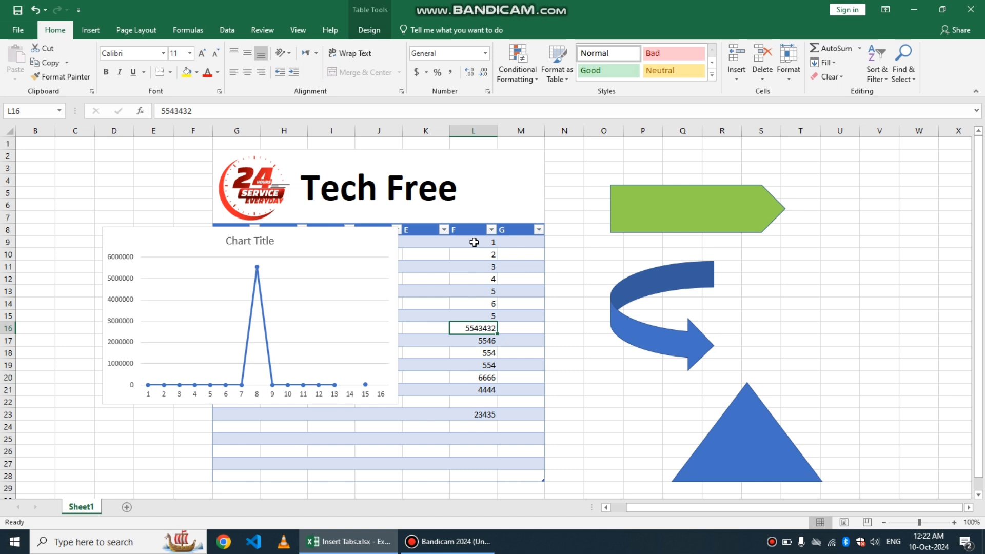
key("BackSpace")
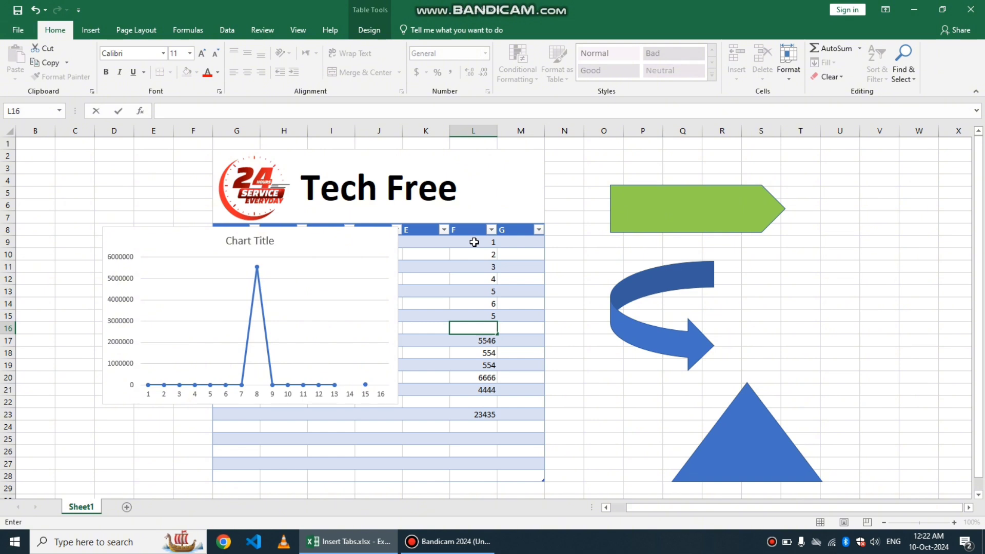
type("555")
key("Return")
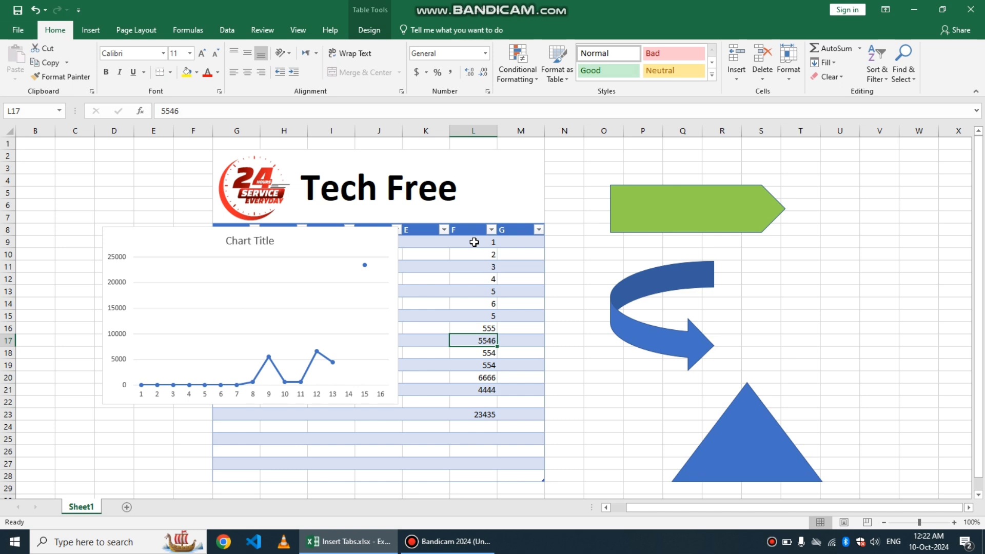
- Set the first value of the table's F column, in cell L9, to 100000
left_click(474, 242)
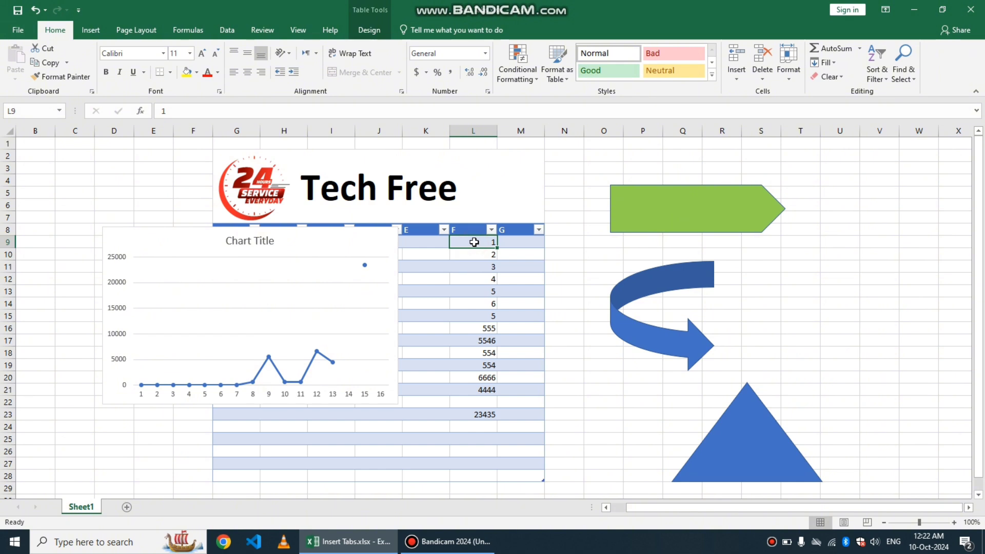
type("100000")
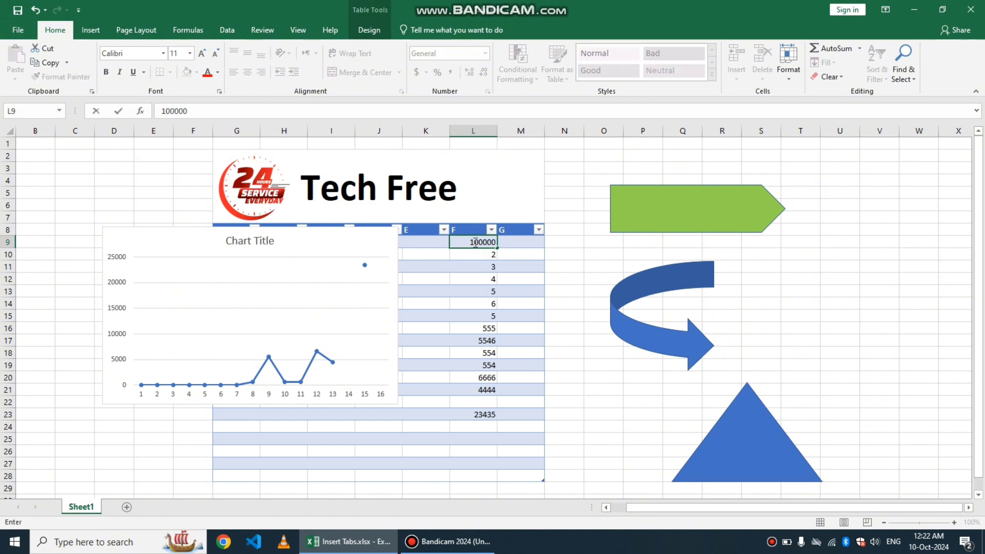
type("0")
key("BackSpace")
key("Return")
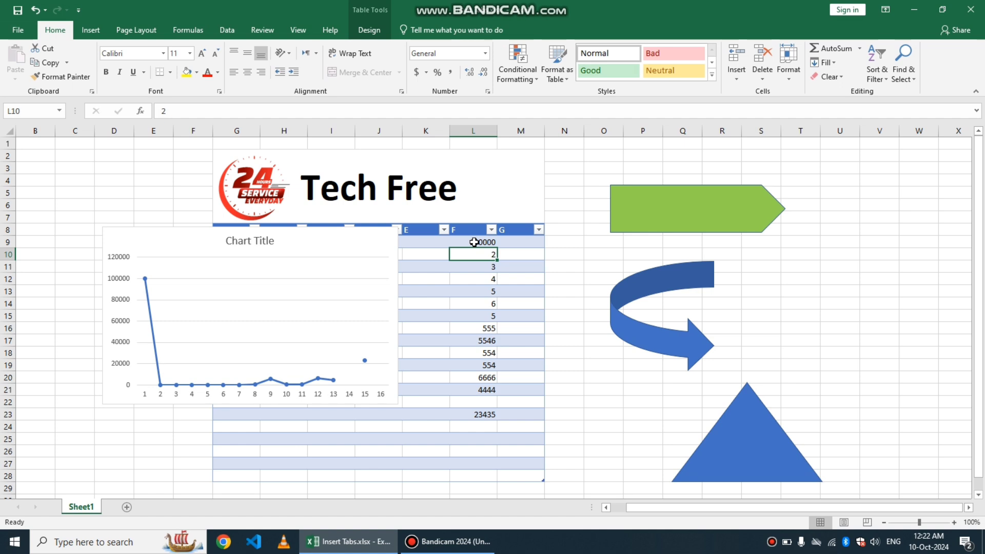
left_click(318, 232)
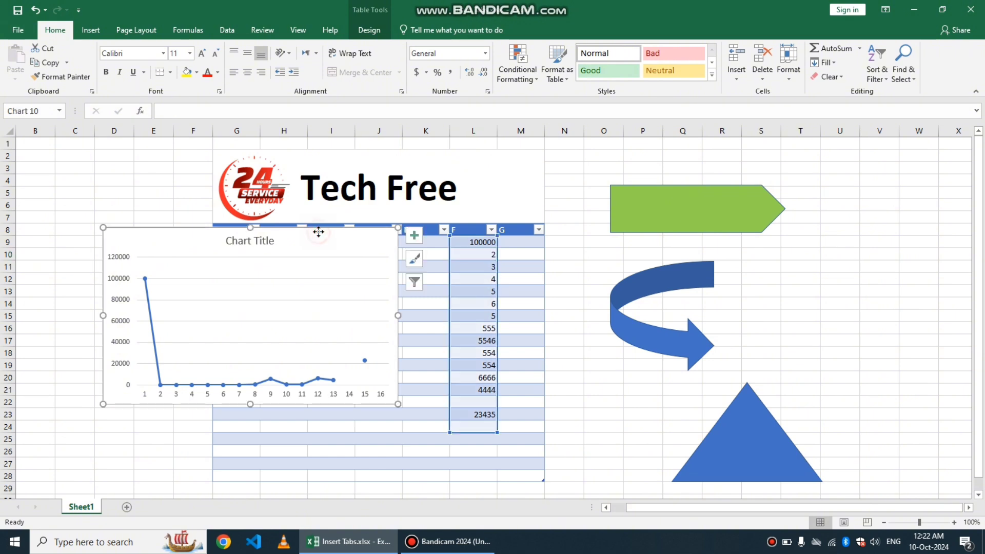
left_click_drag(318, 232, 320, 232)
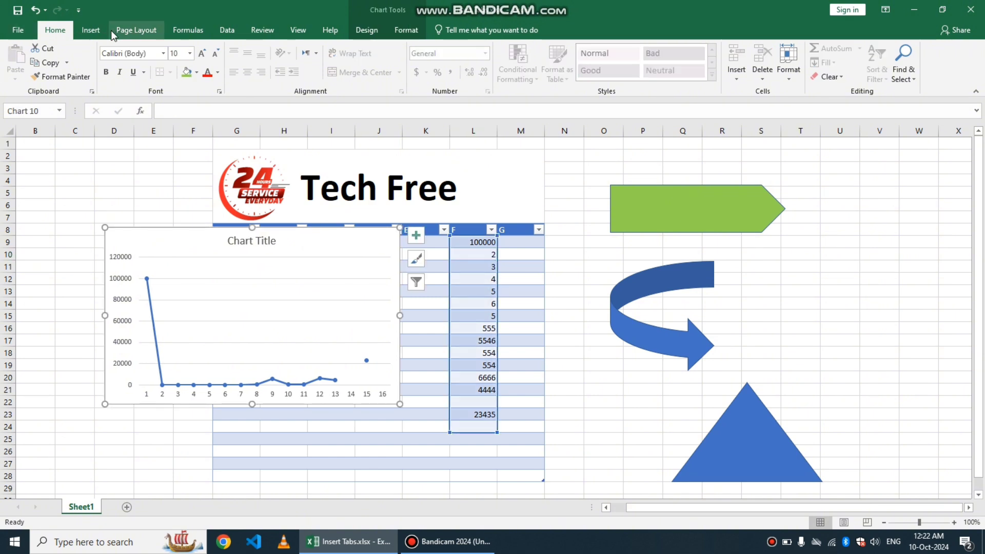
left_click(93, 29)
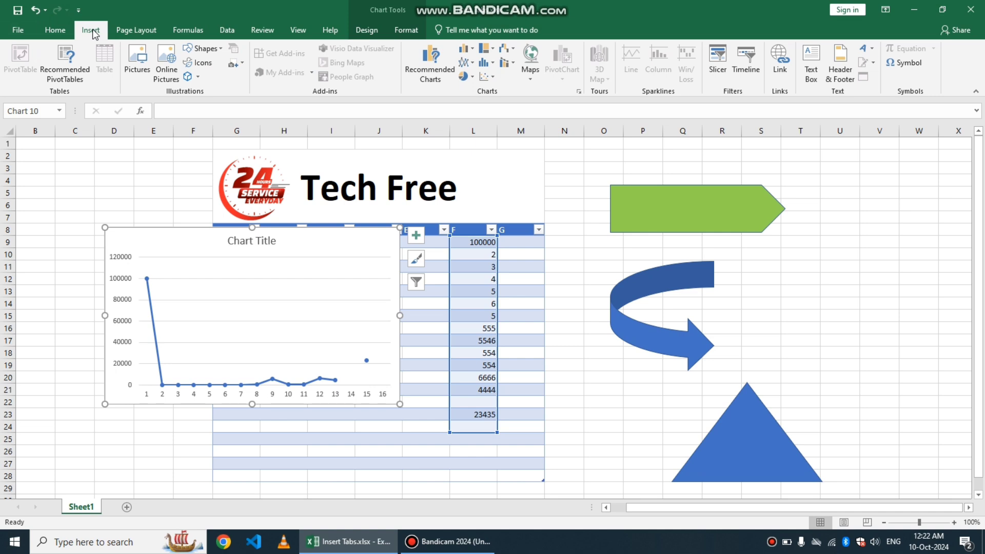
left_click(823, 194)
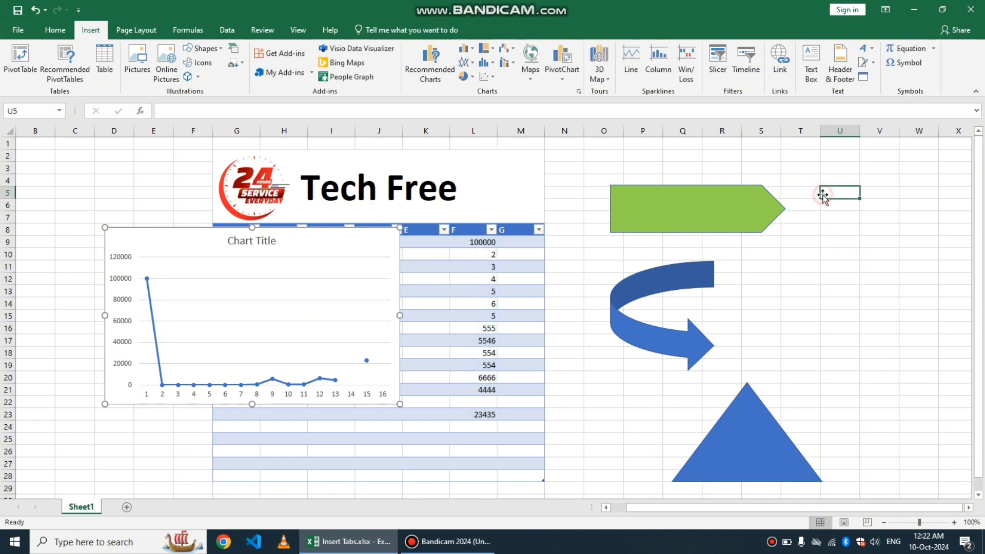
left_click(687, 201)
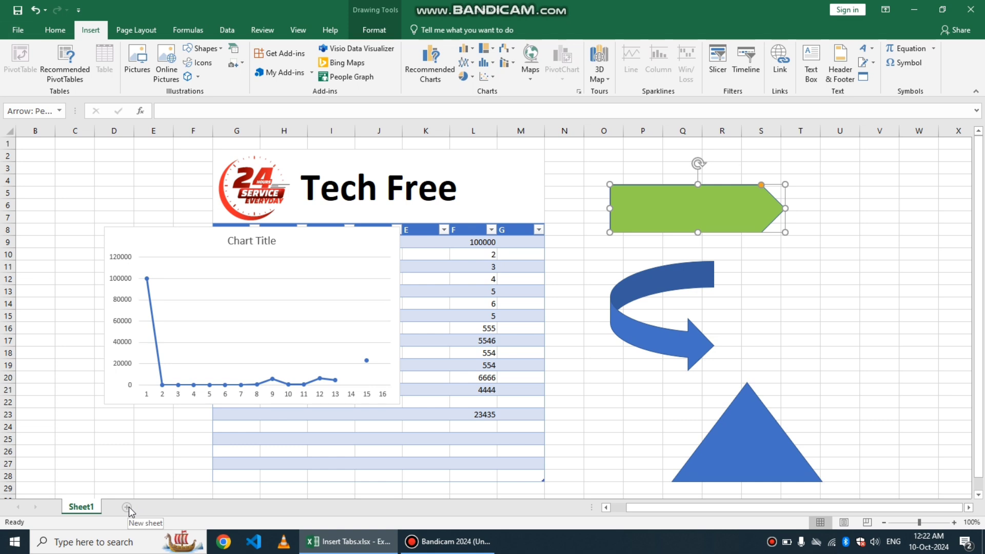
- Add a new worksheet and enter the text Tech Free in its cell I9
left_click(127, 507)
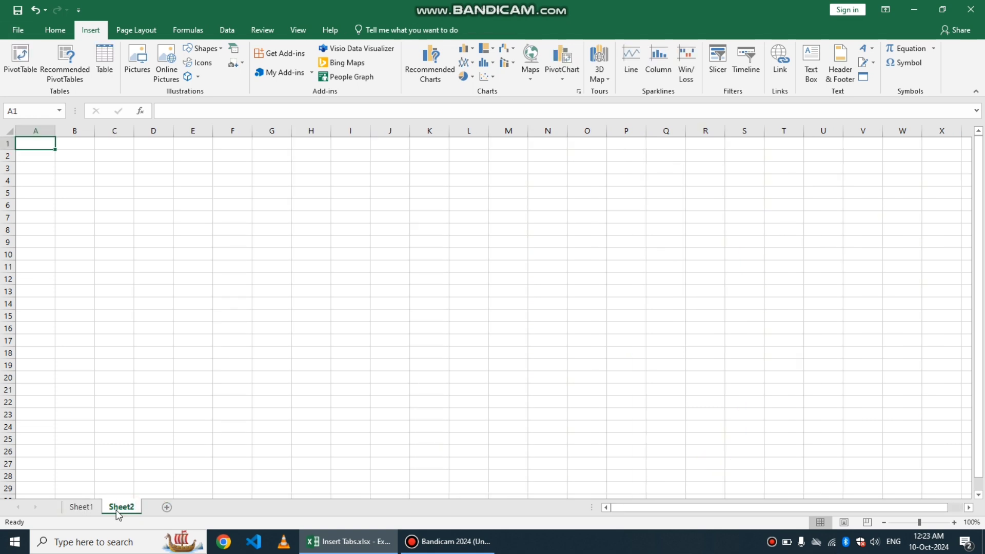
left_click(336, 243)
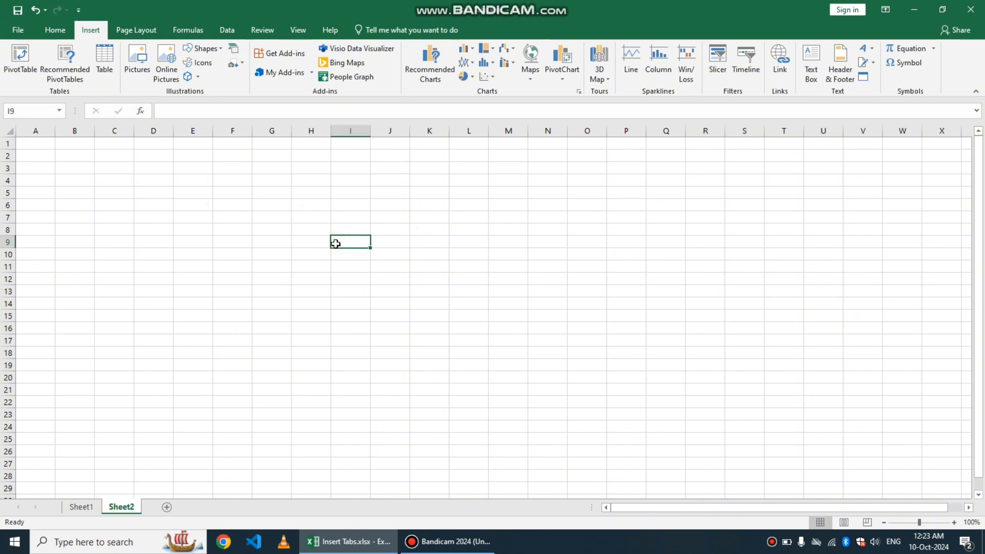
type("Tec")
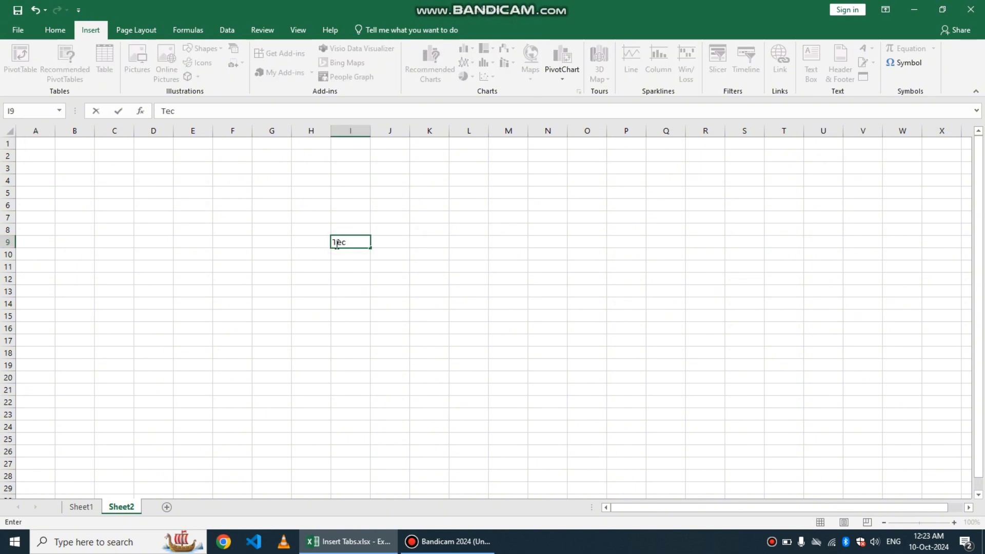
type("h Free")
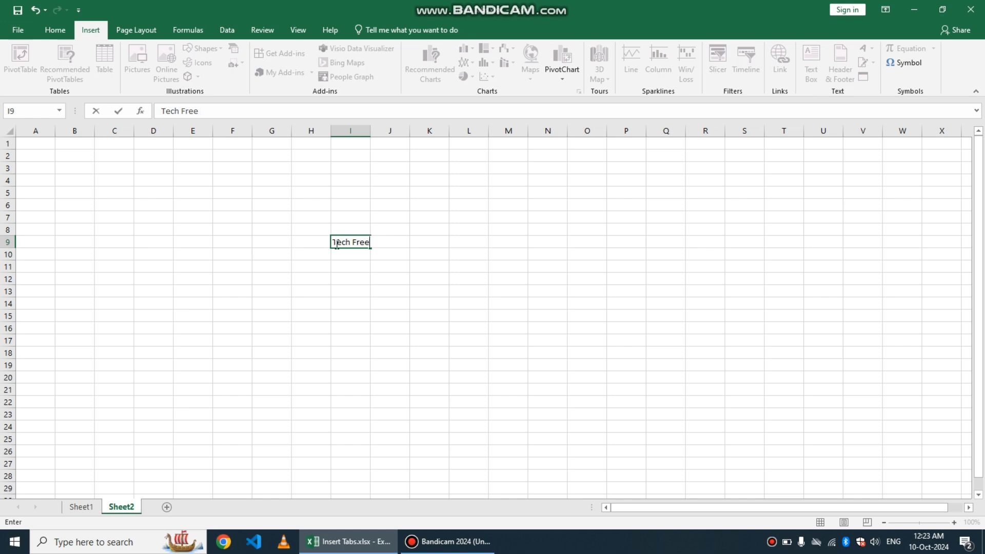
key("Return")
- Increase the font size of the Tech Free text in I9 to 26 and widen column I to fit it
left_click(357, 242)
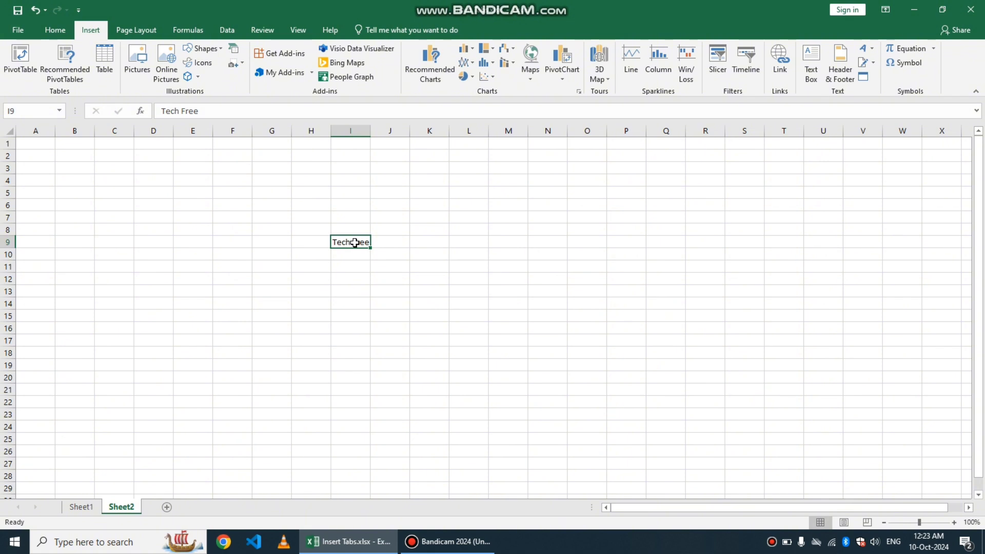
left_click(55, 29)
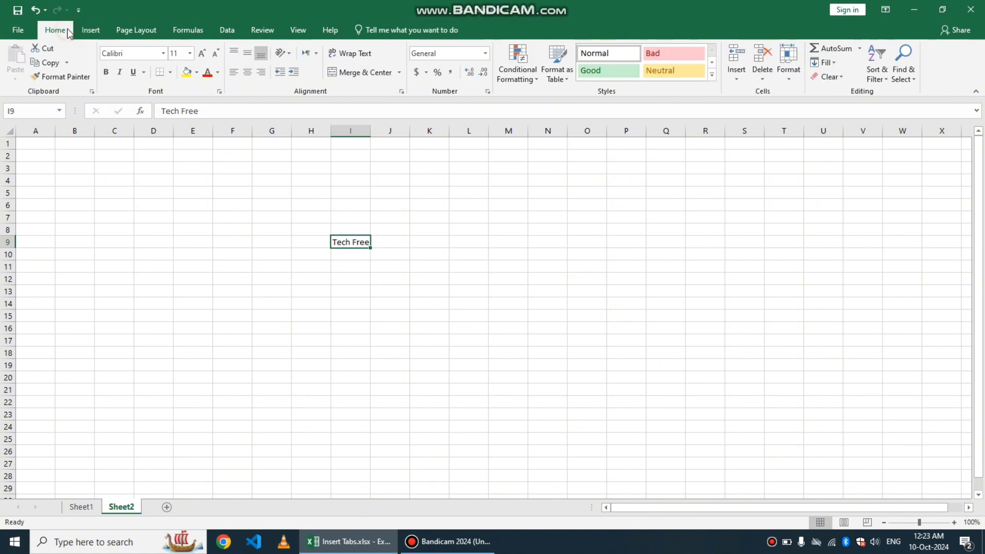
left_click(203, 54)
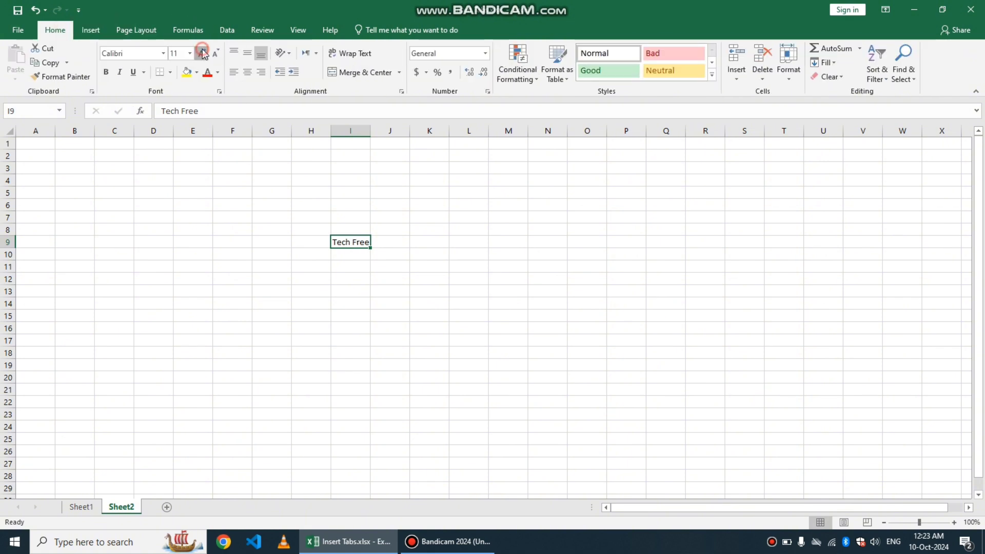
left_click(204, 53)
left_click(204, 54)
left_click(204, 53)
left_click(204, 53)
left_click(203, 53)
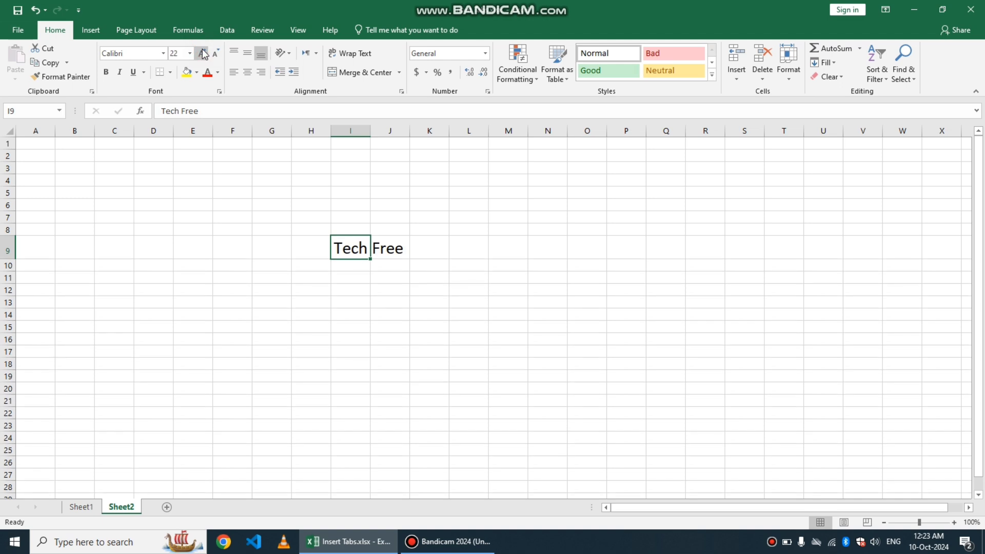
left_click(204, 53)
left_click(204, 53)
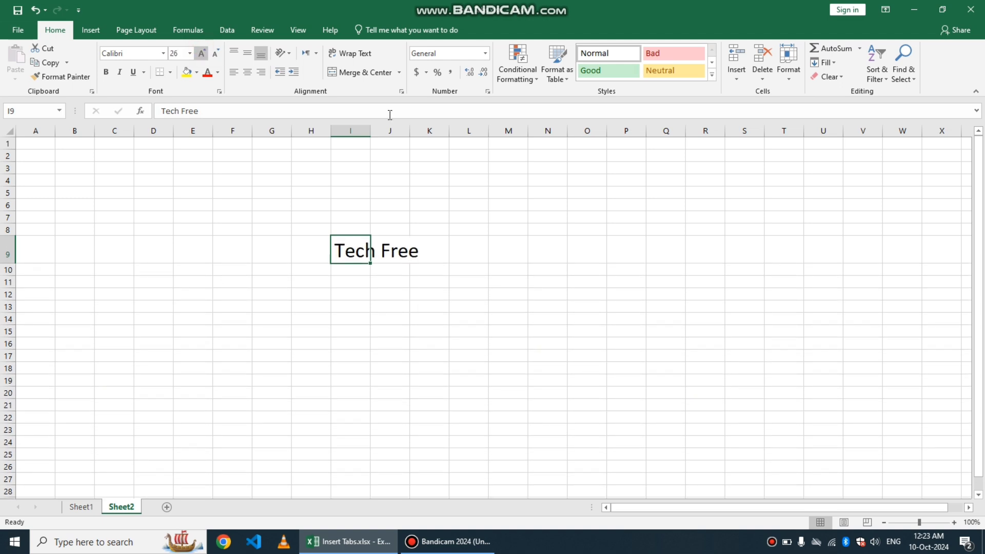
left_click_drag(367, 129, 445, 160)
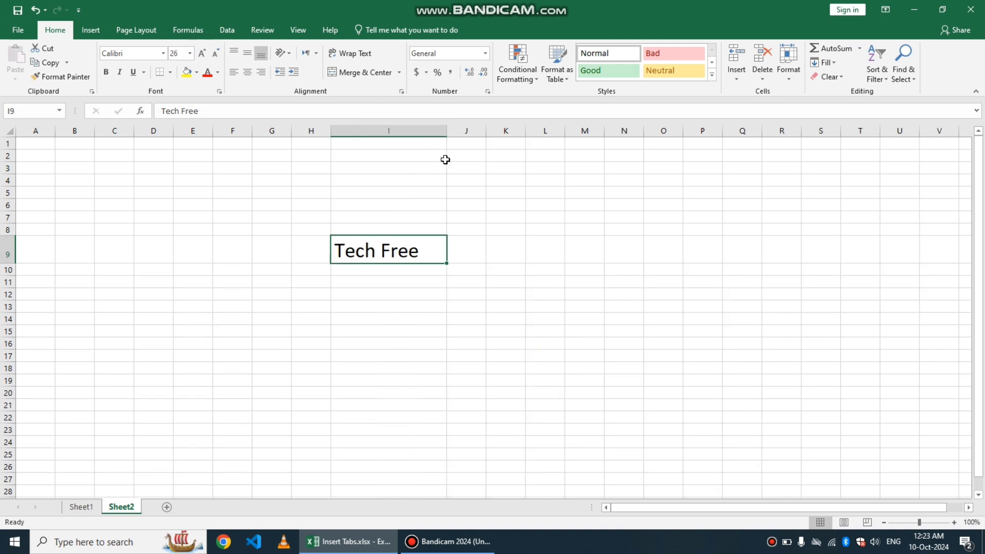
- Return to the Sheet1 worksheet with the insert commands shown
left_click(372, 291)
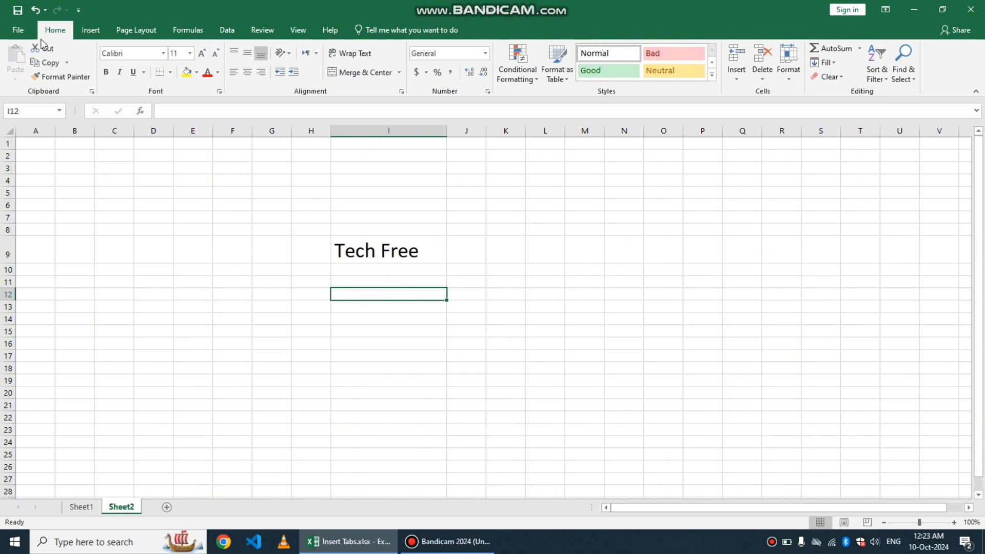
left_click(88, 31)
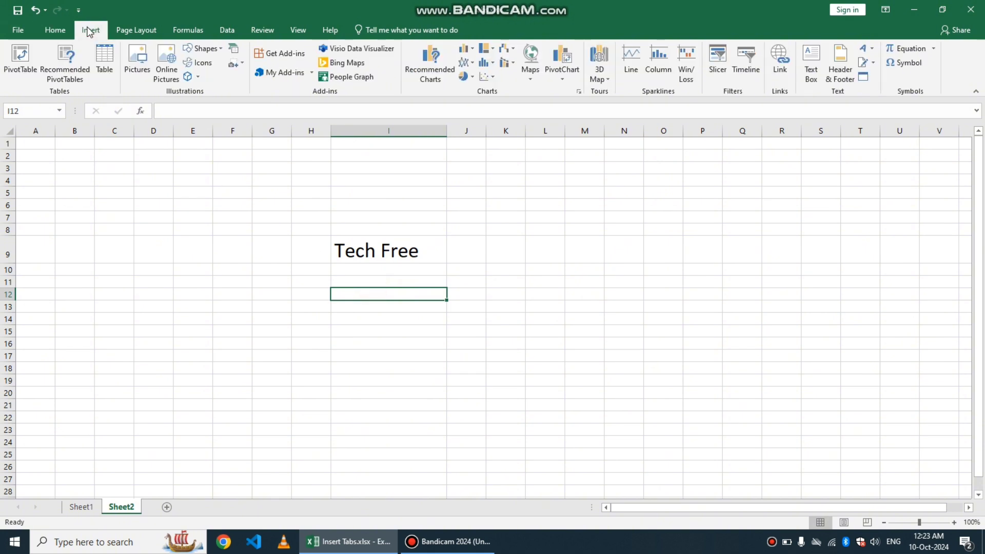
left_click(412, 249)
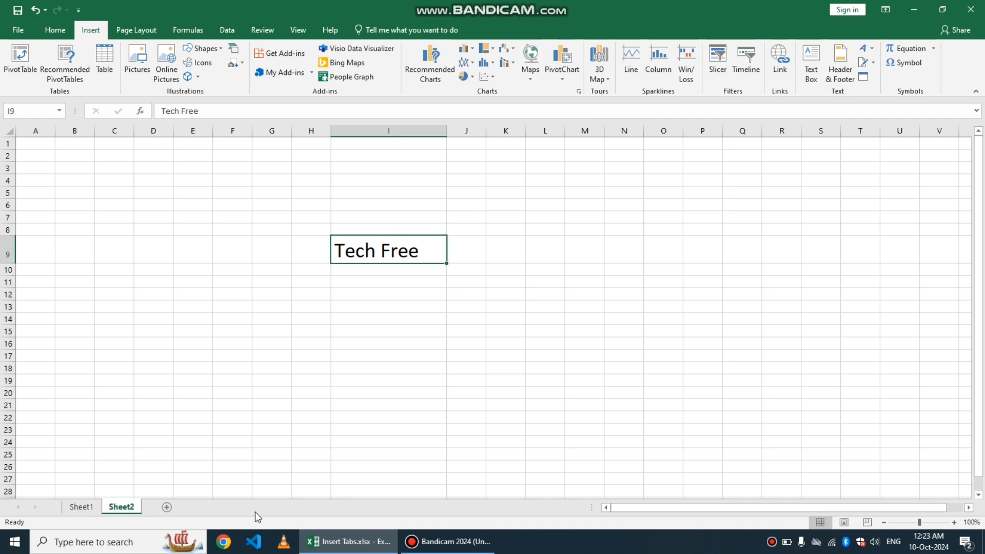
left_click(83, 506)
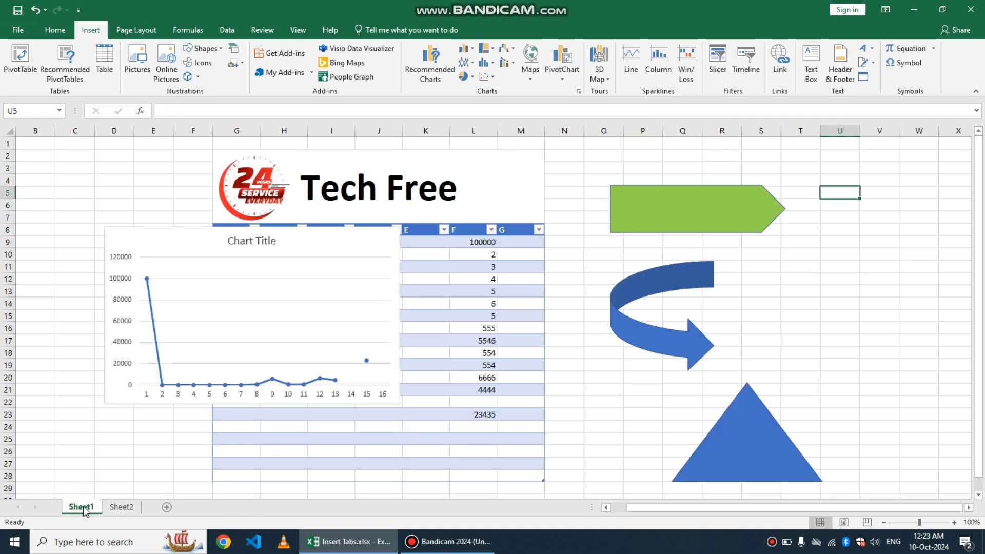
left_click(706, 204)
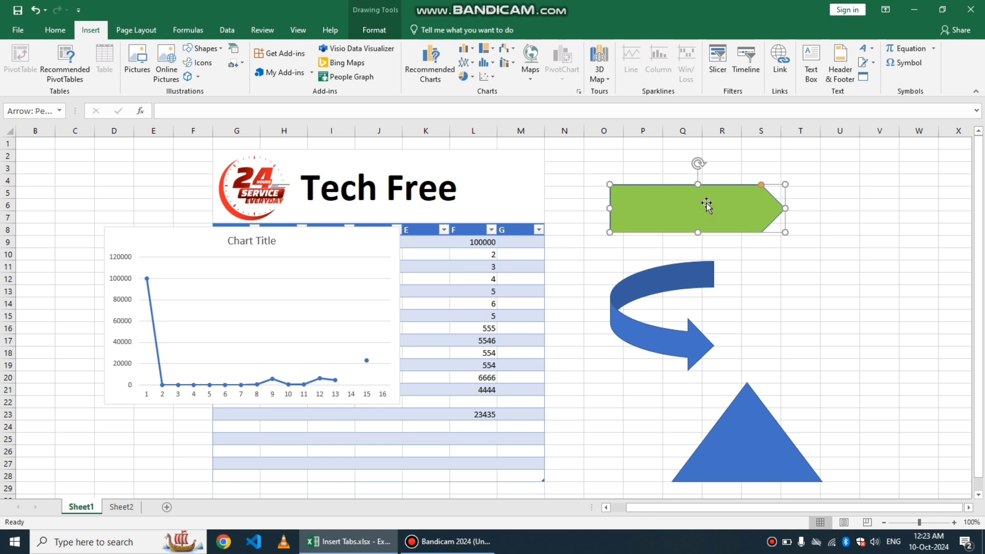
right_click(707, 205)
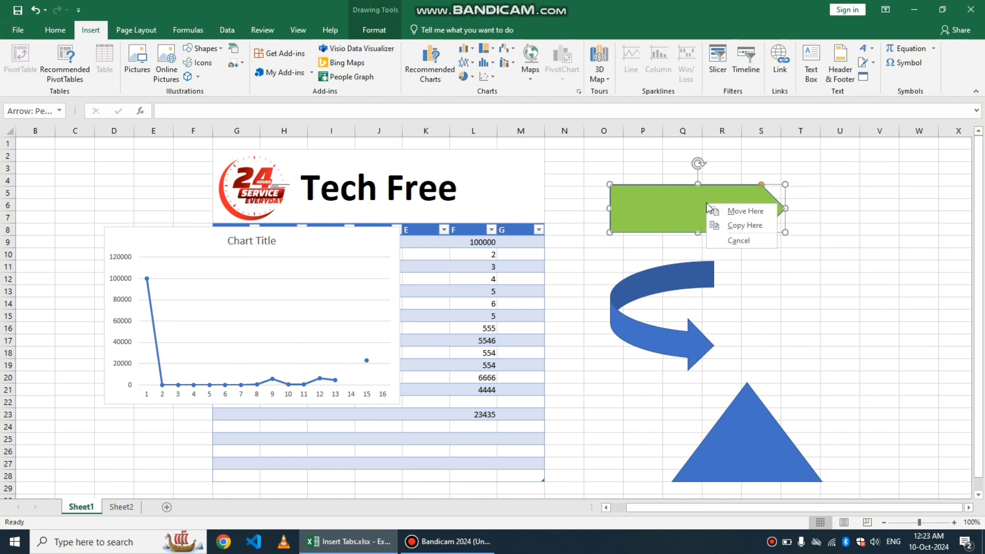
left_click(680, 197)
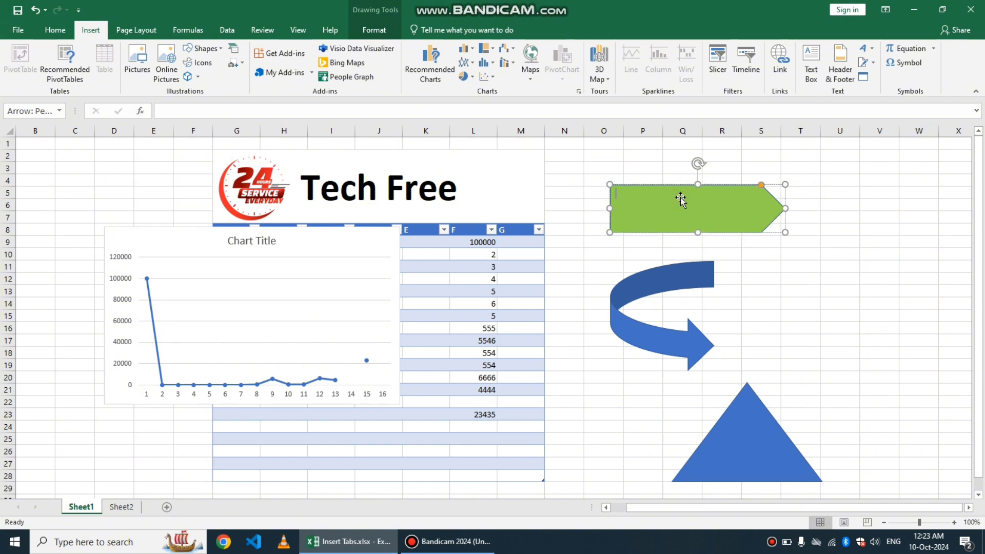
right_click(680, 198)
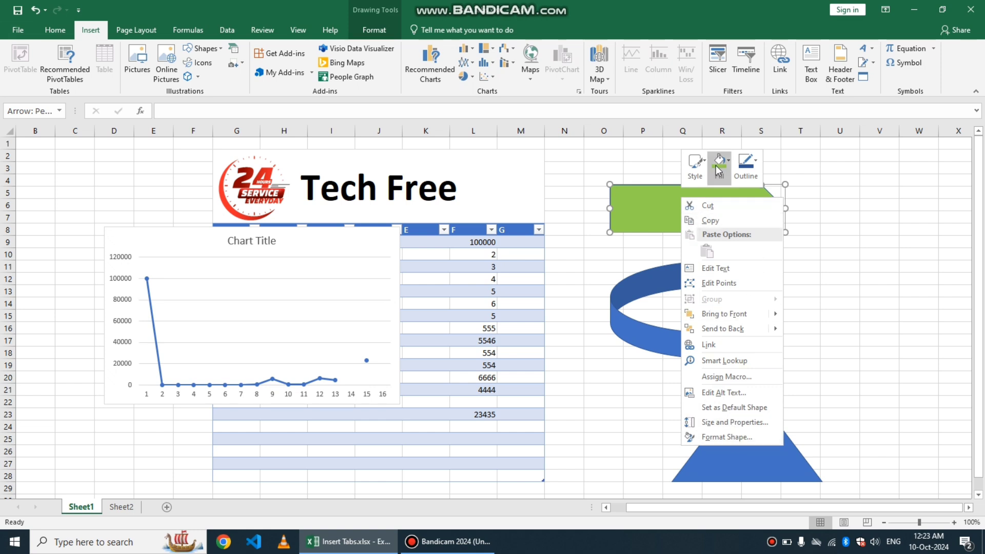
left_click(647, 206)
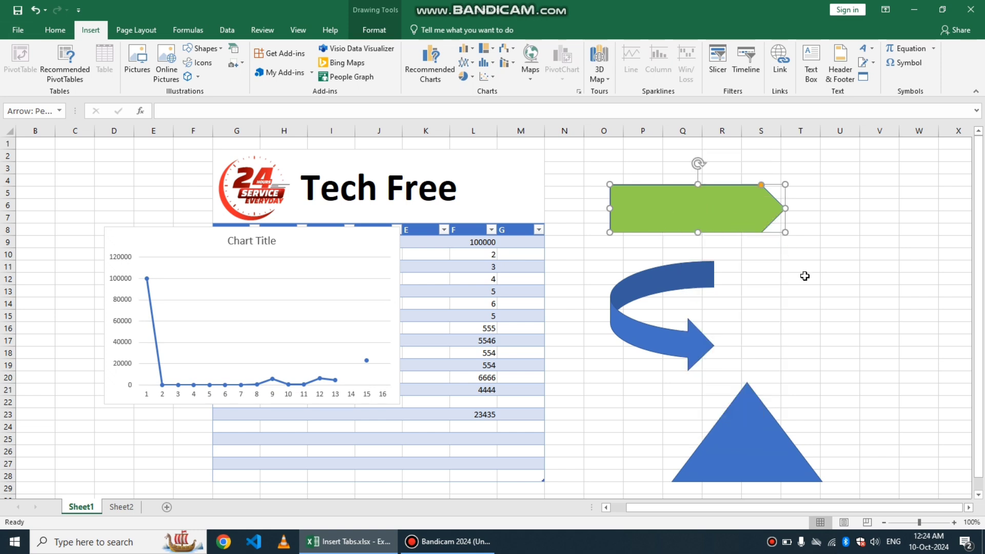
left_click(819, 262)
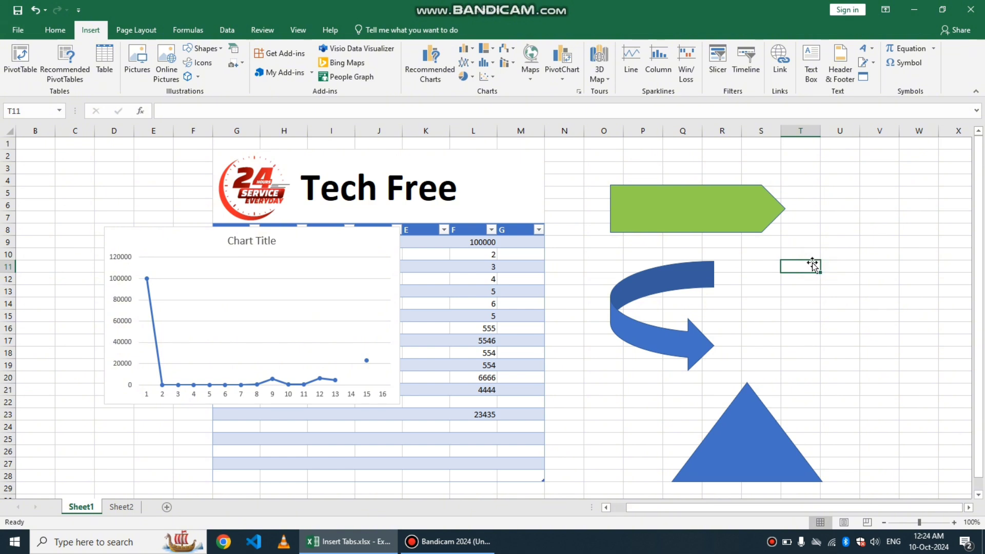
right_click(806, 267)
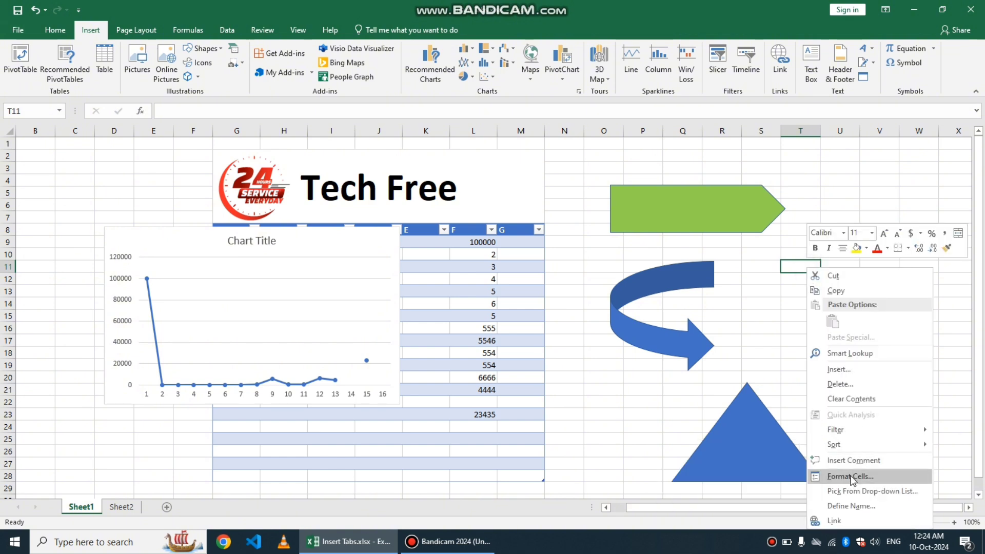
left_click(852, 368)
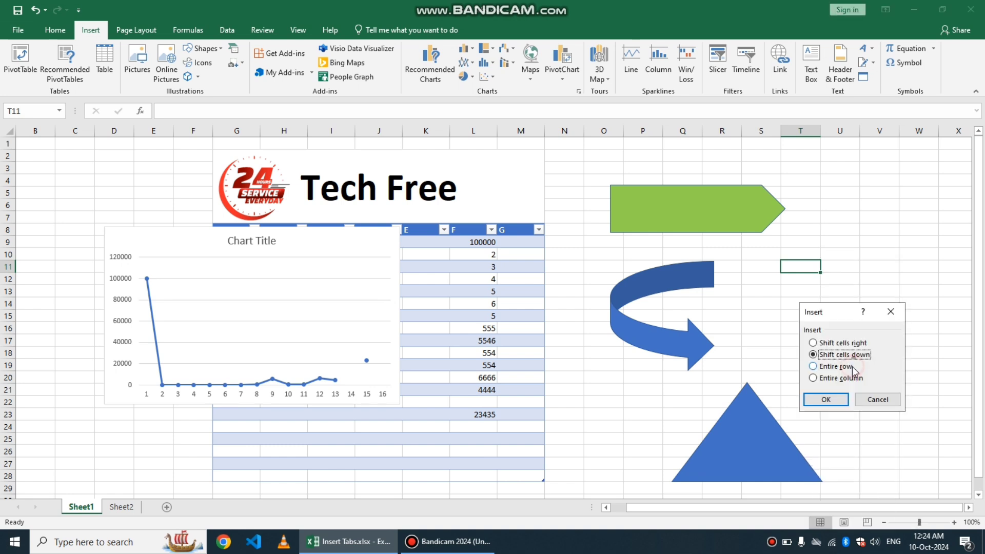
left_click(877, 399)
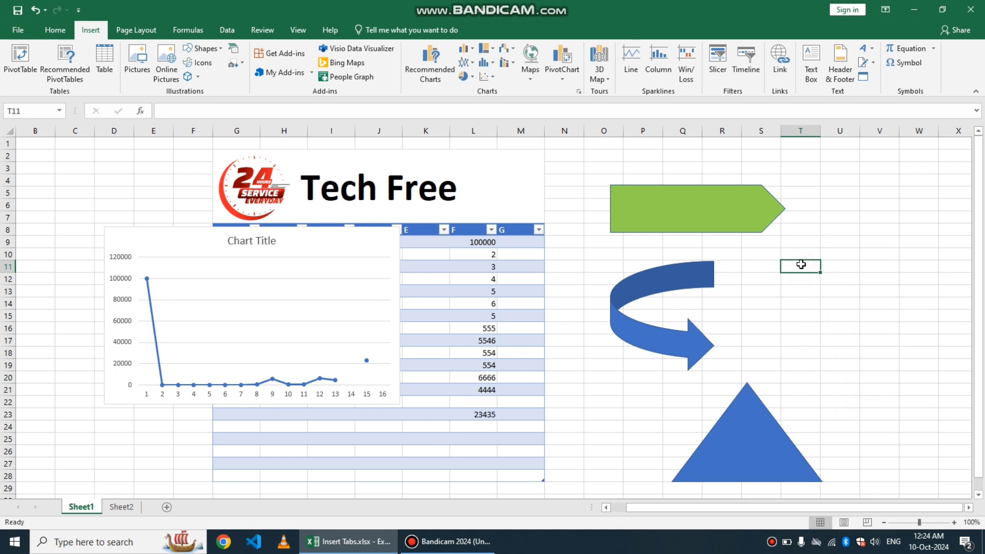
left_click(781, 57)
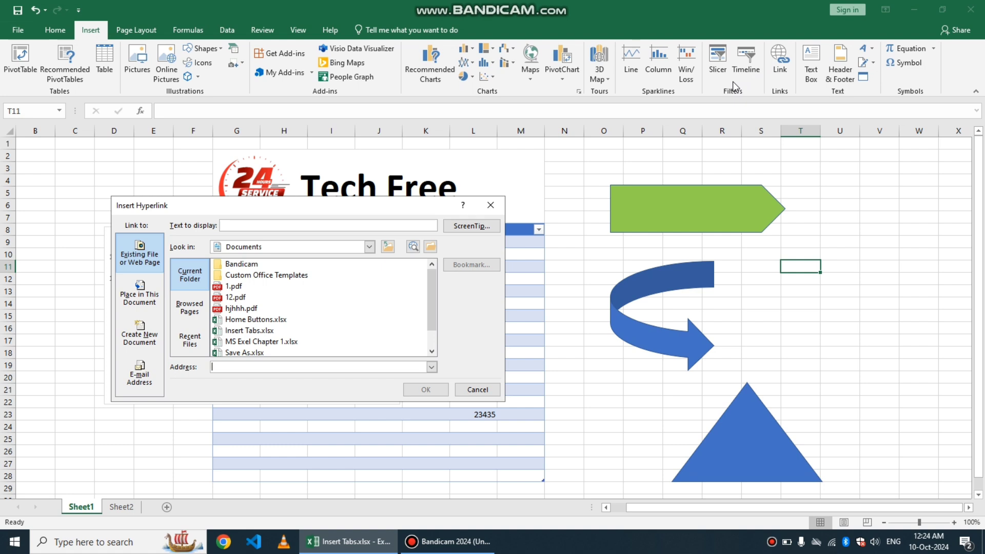
left_click(491, 207)
left_click(663, 212)
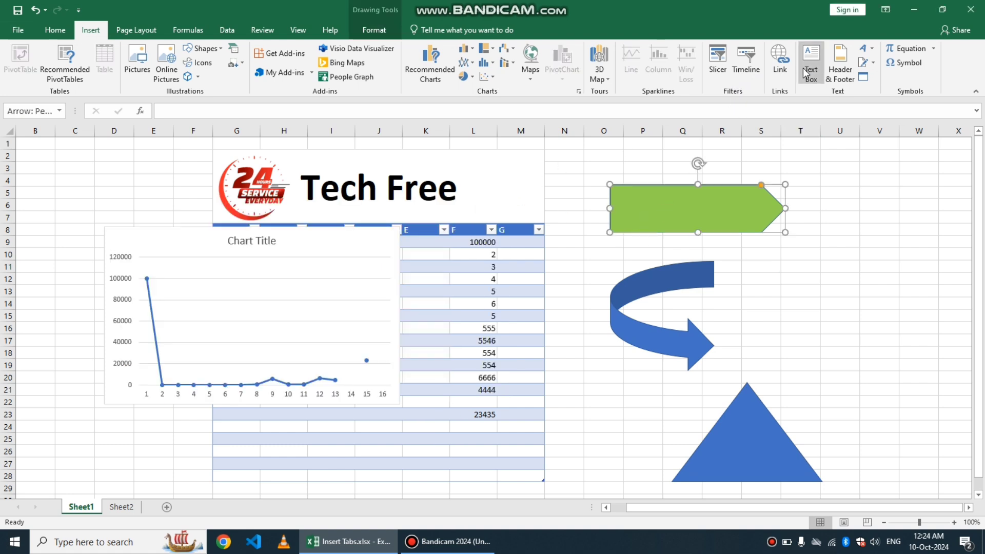
left_click(785, 70)
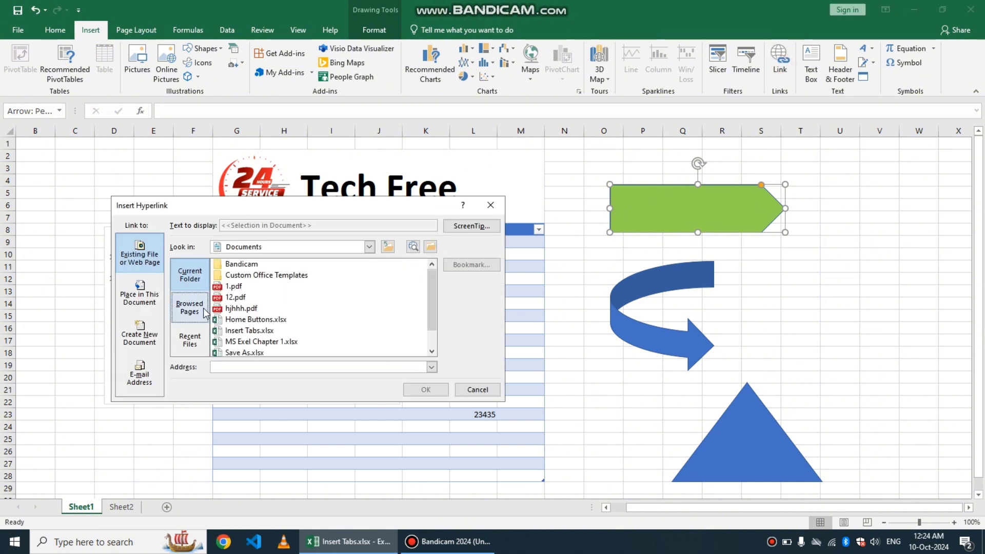
left_click(148, 309)
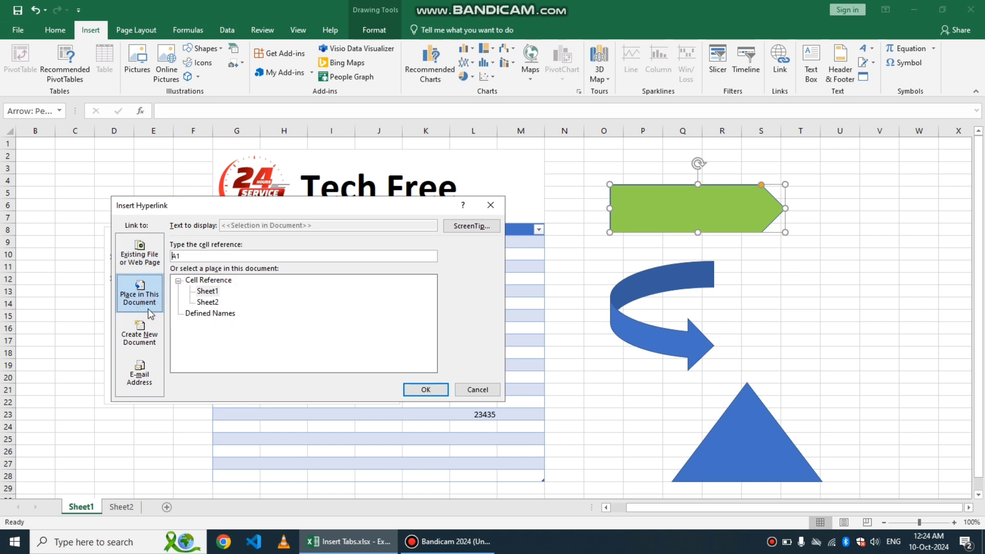
left_click(208, 303)
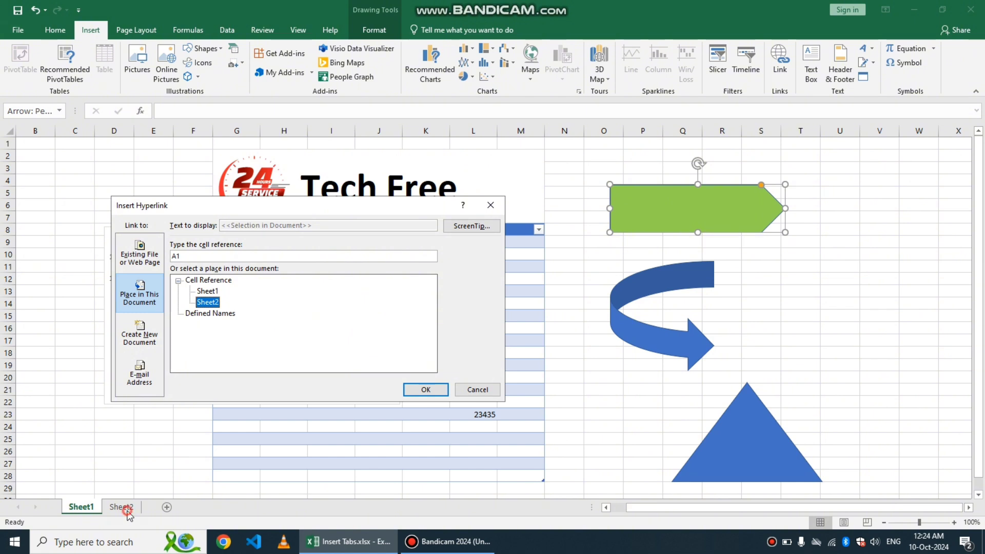
left_click(478, 390)
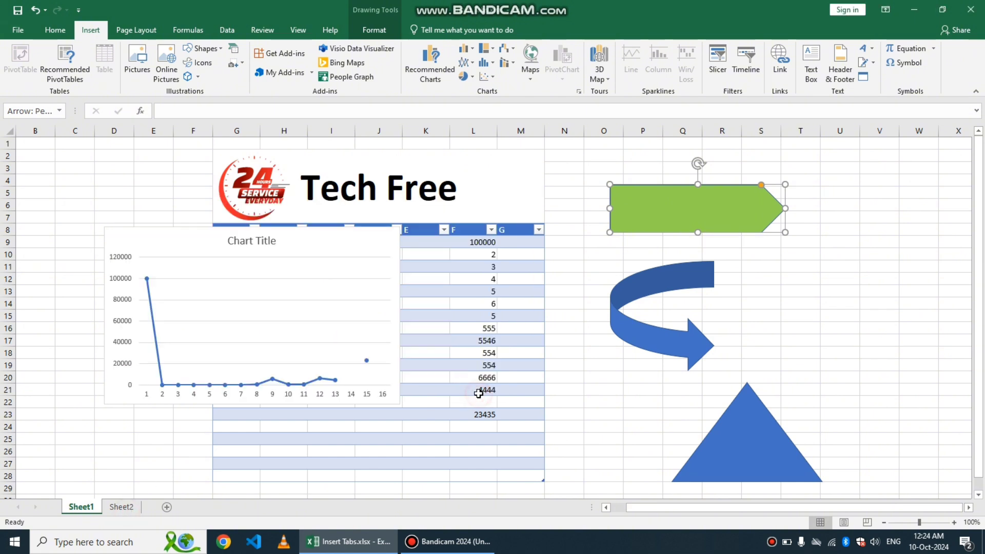
- Link the green arrow shape on Sheet1 to cell I9 of Sheet2, the cell containing Tech Free
left_click(121, 506)
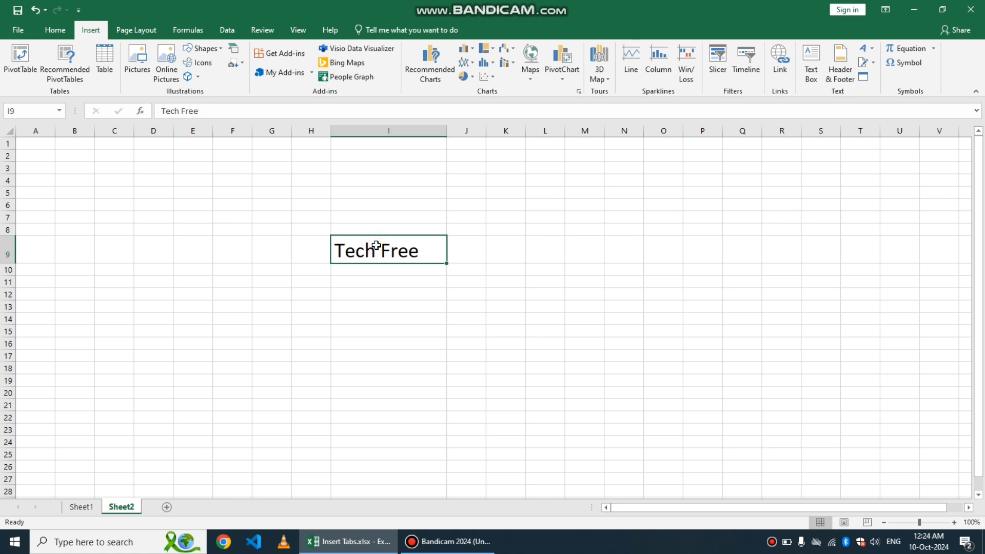
left_click(86, 507)
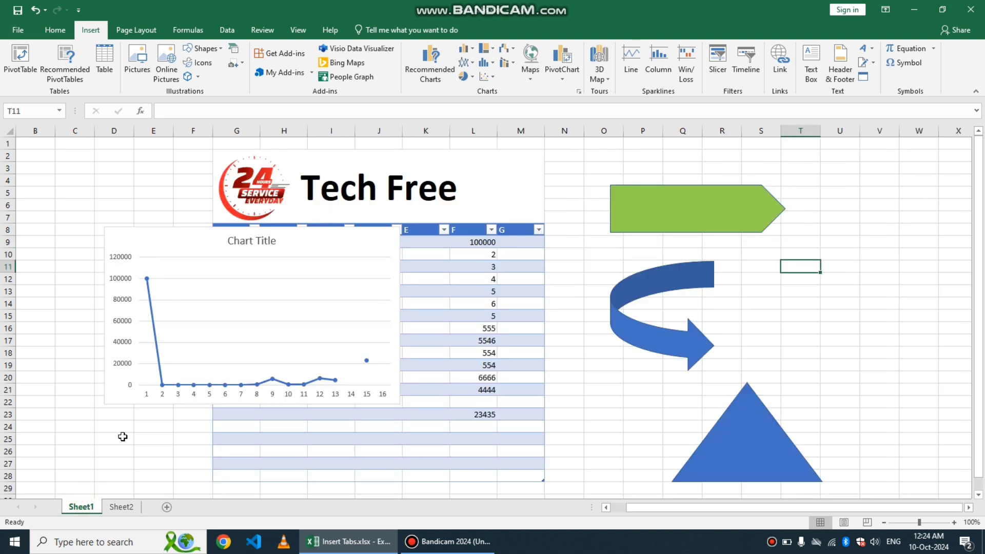
left_click(642, 211)
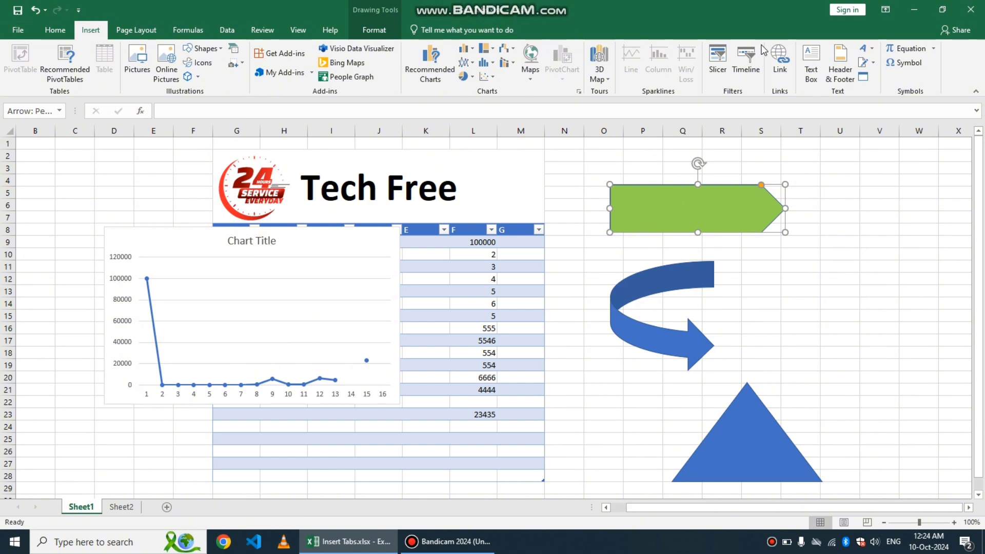
left_click(779, 59)
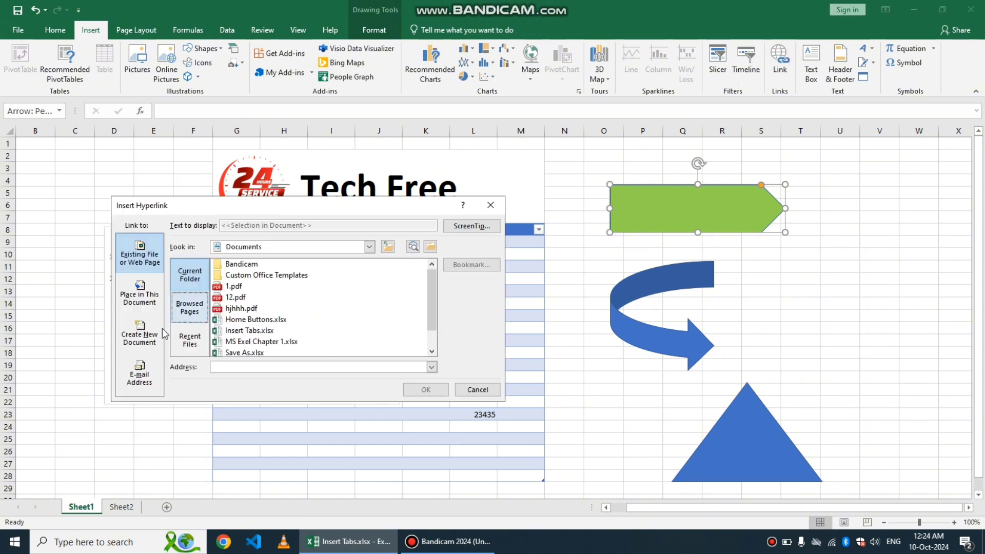
left_click(151, 305)
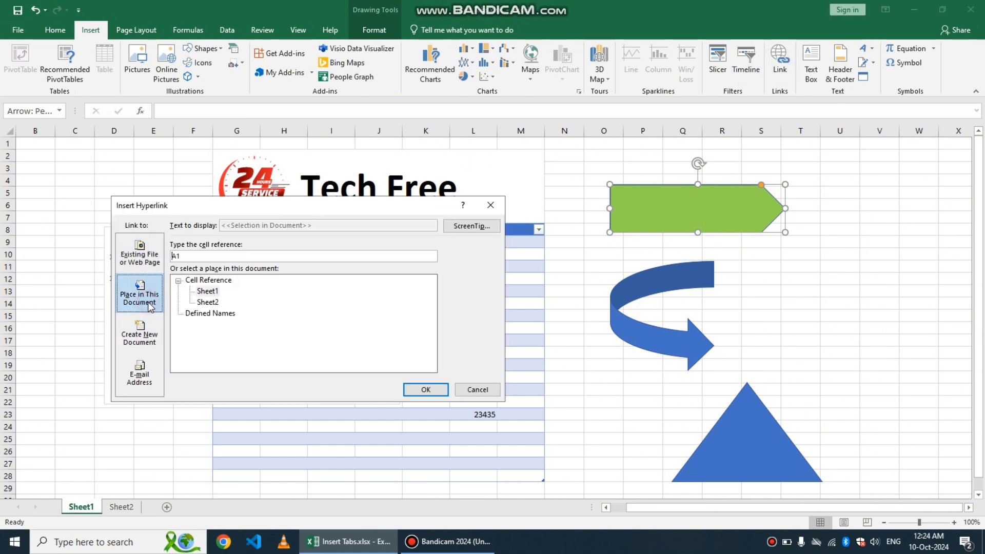
left_click(214, 303)
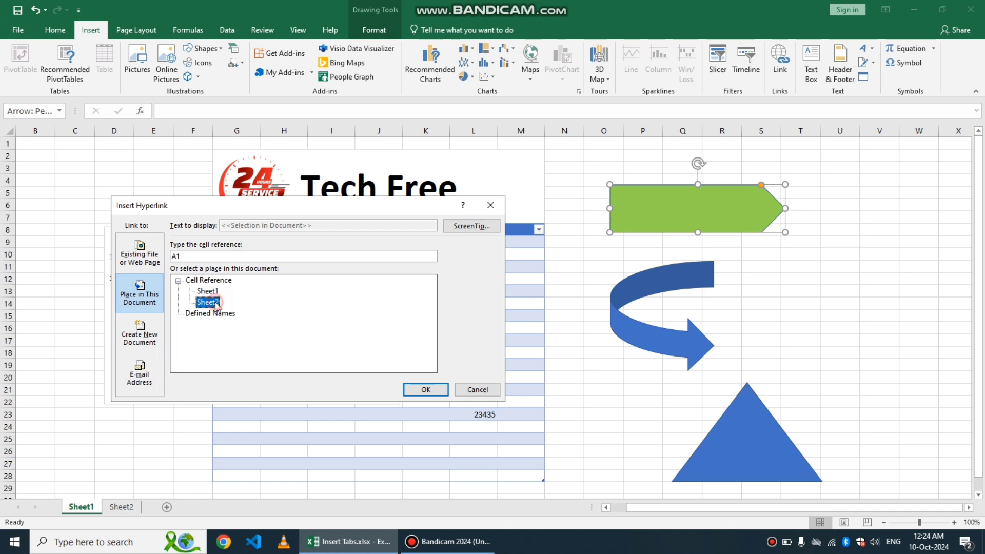
left_click(193, 254)
key("BackSpace")
key("BackSpace")
type("i")
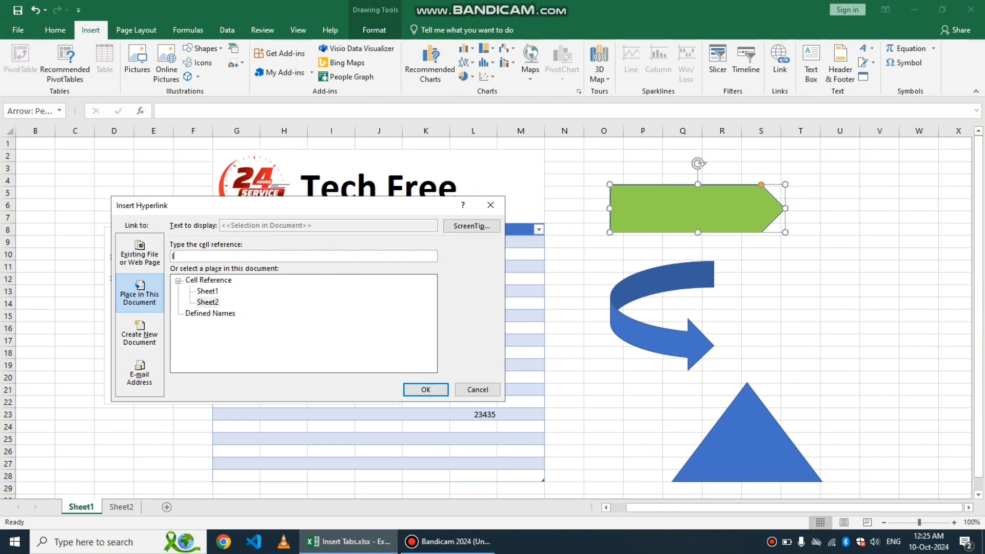
left_click(430, 390)
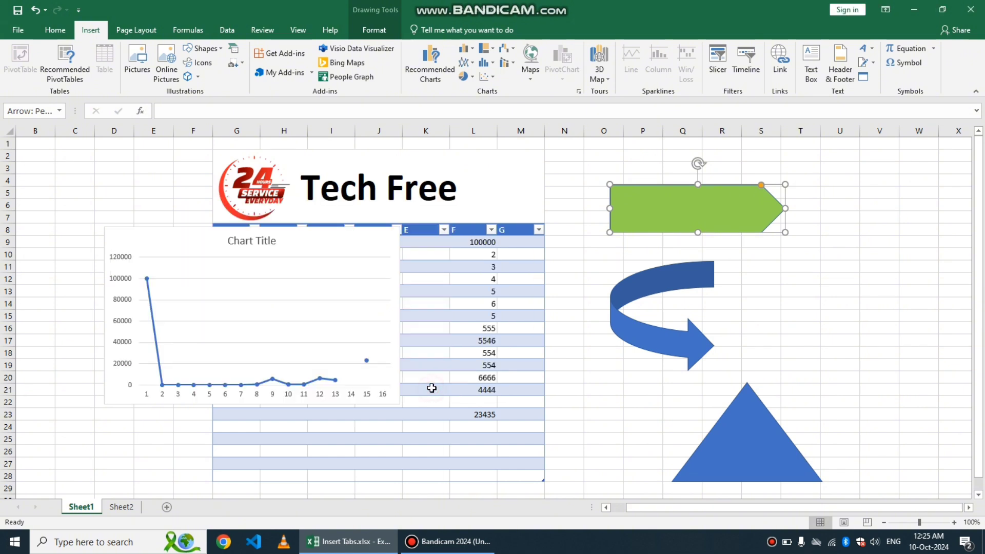
- Move the line chart off the table and narrow it to fit beside it within columns B to F
left_click(793, 288)
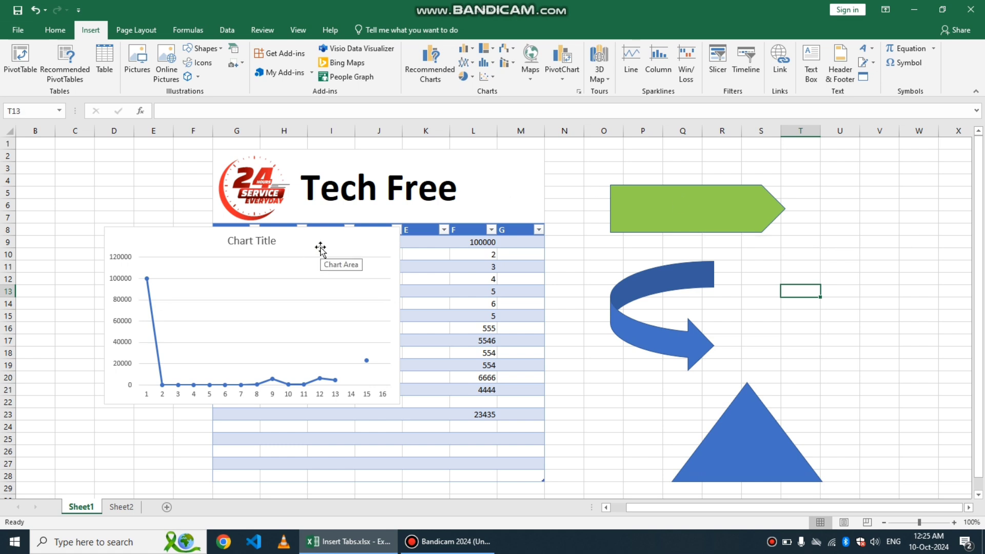
left_click_drag(321, 248, 238, 275)
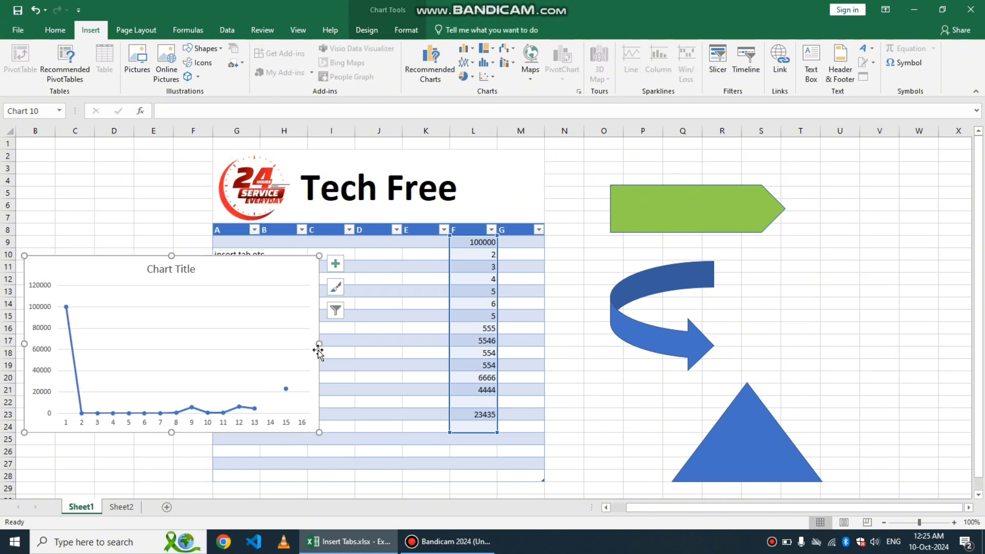
left_click_drag(320, 344, 182, 319)
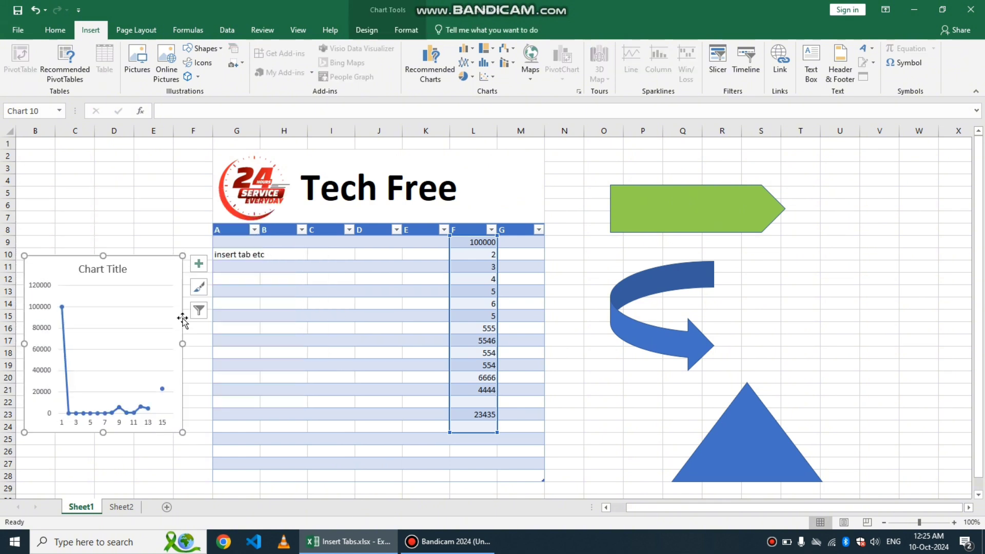
- Test the green arrow shape's link to Sheet2 and return to Sheet1
left_click(679, 214)
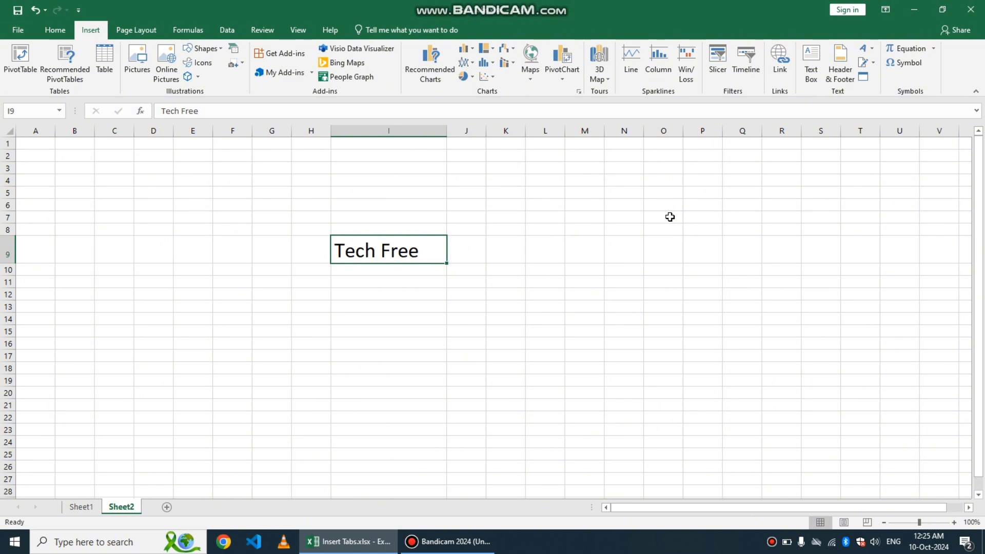
left_click(79, 507)
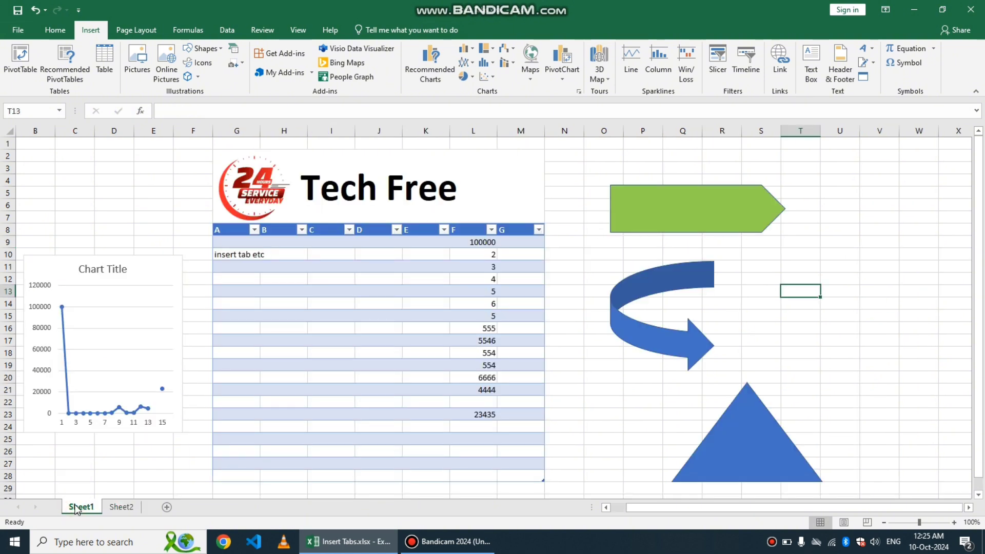
- Label the green arrow shape on Sheet1 with the text Tech Free
right_click(710, 210)
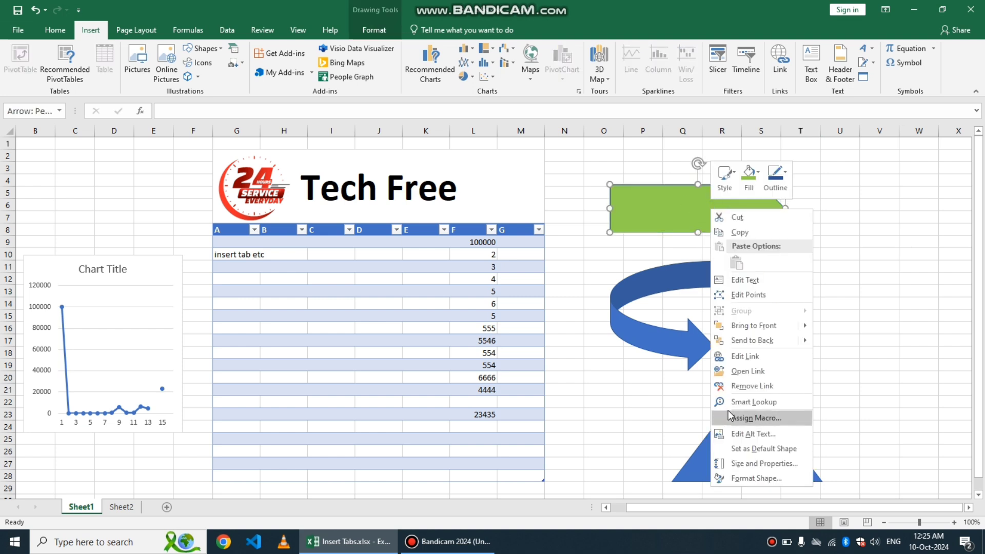
left_click(749, 216)
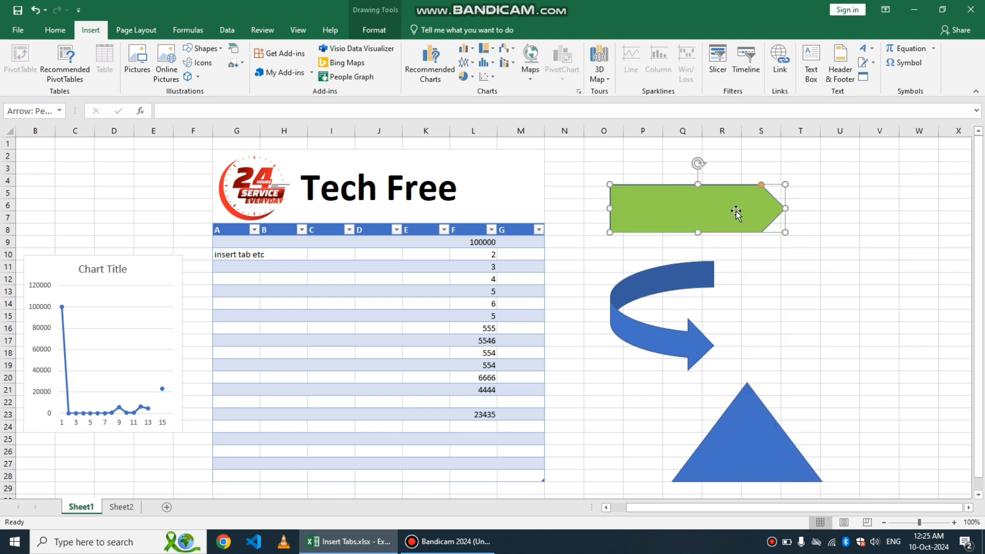
type("kh")
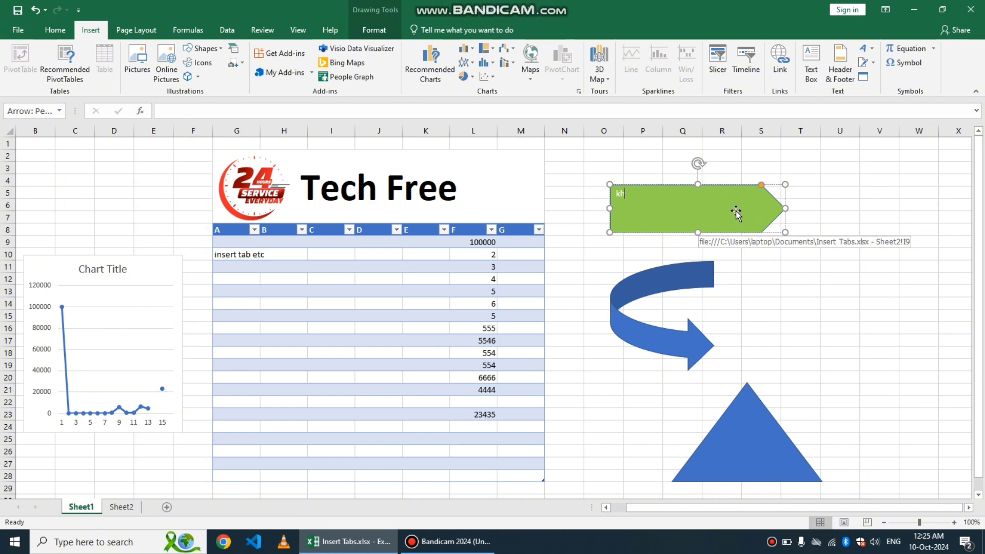
key("BackSpace")
key("BackSpace")
type("Tech Free")
left_click(857, 204)
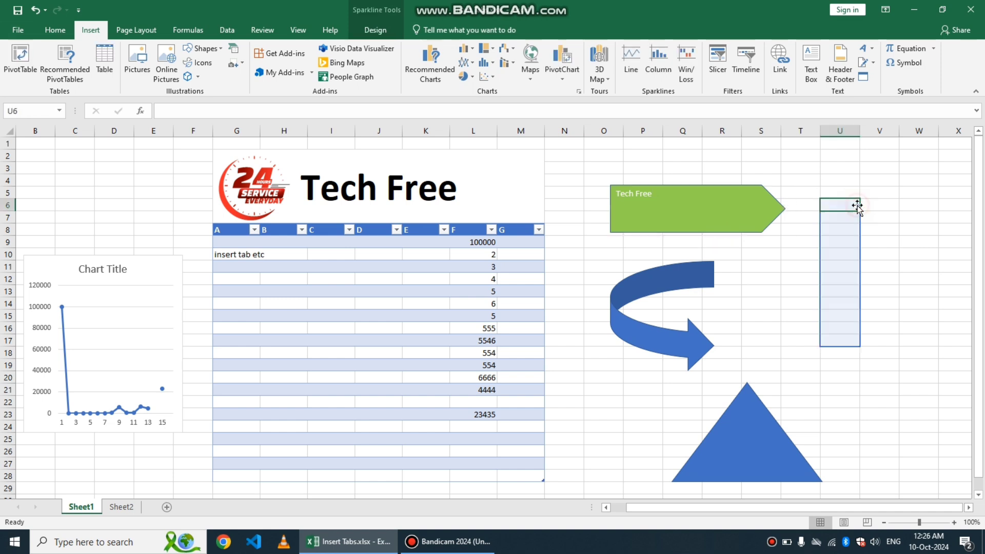
- Test the labelled green arrow's link to Sheet2 and return to Sheet1
left_click(717, 209)
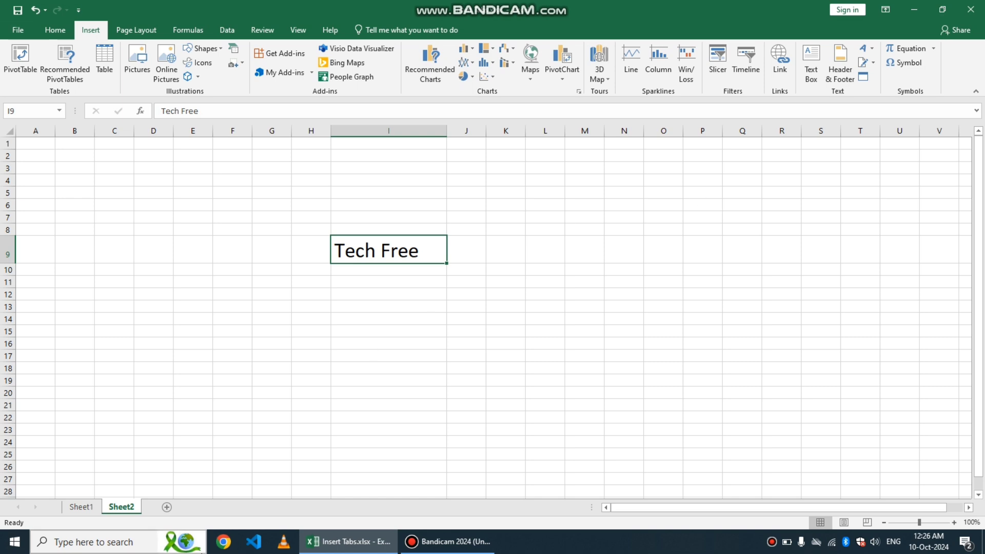
left_click(82, 510)
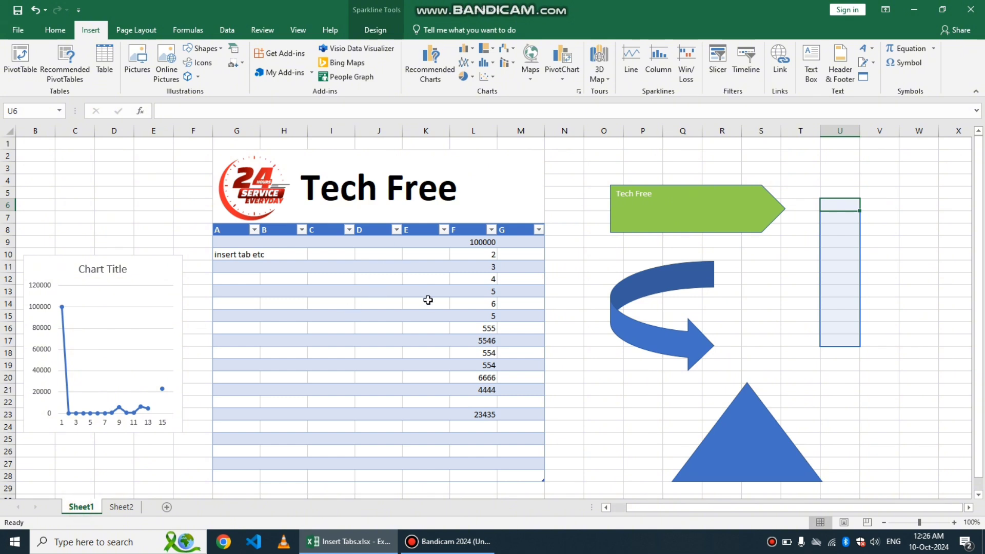
- Point out the logo picture and the line chart on Sheet1, and follow the green arrow's link to Sheet2 cell I9
left_click(253, 201)
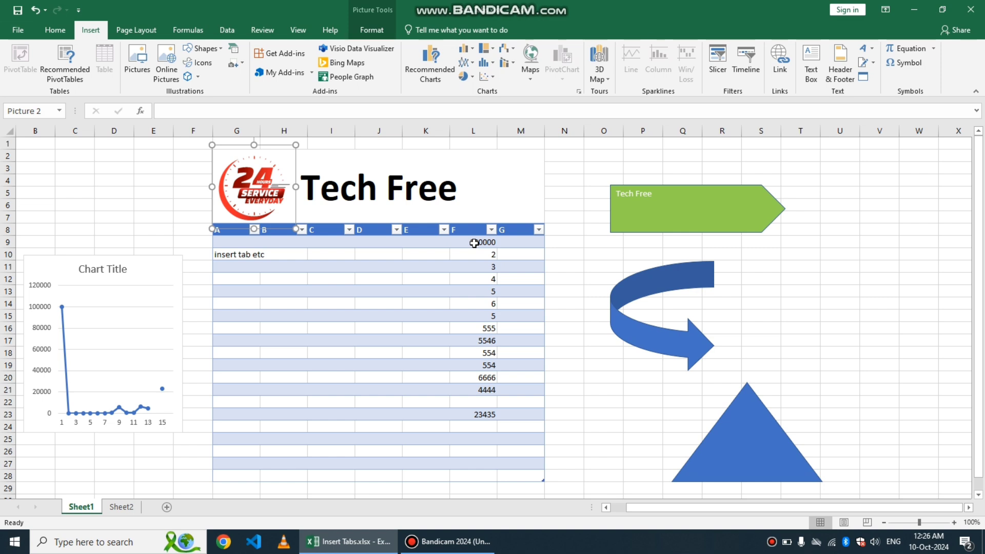
left_click(115, 330)
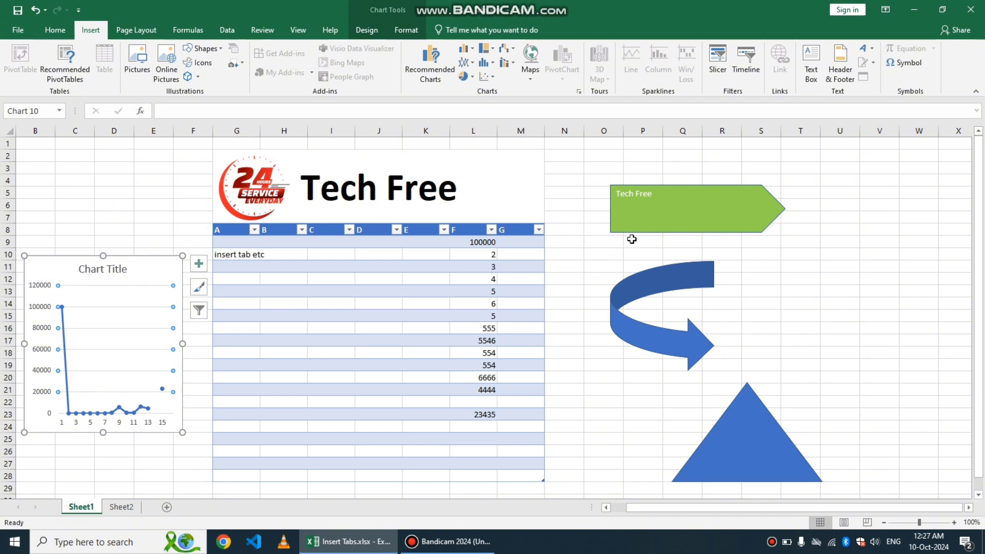
mouse_move(654, 216)
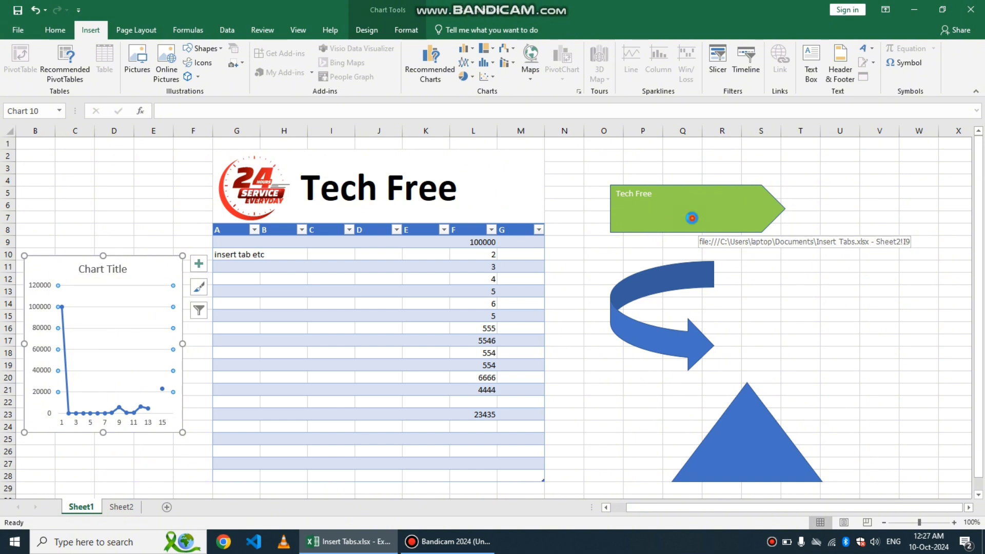
left_click(691, 218)
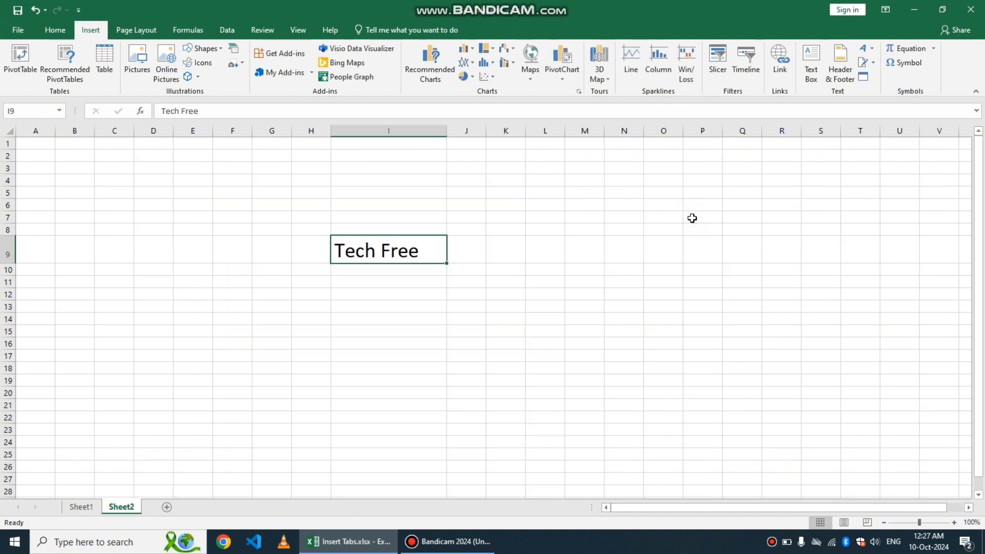